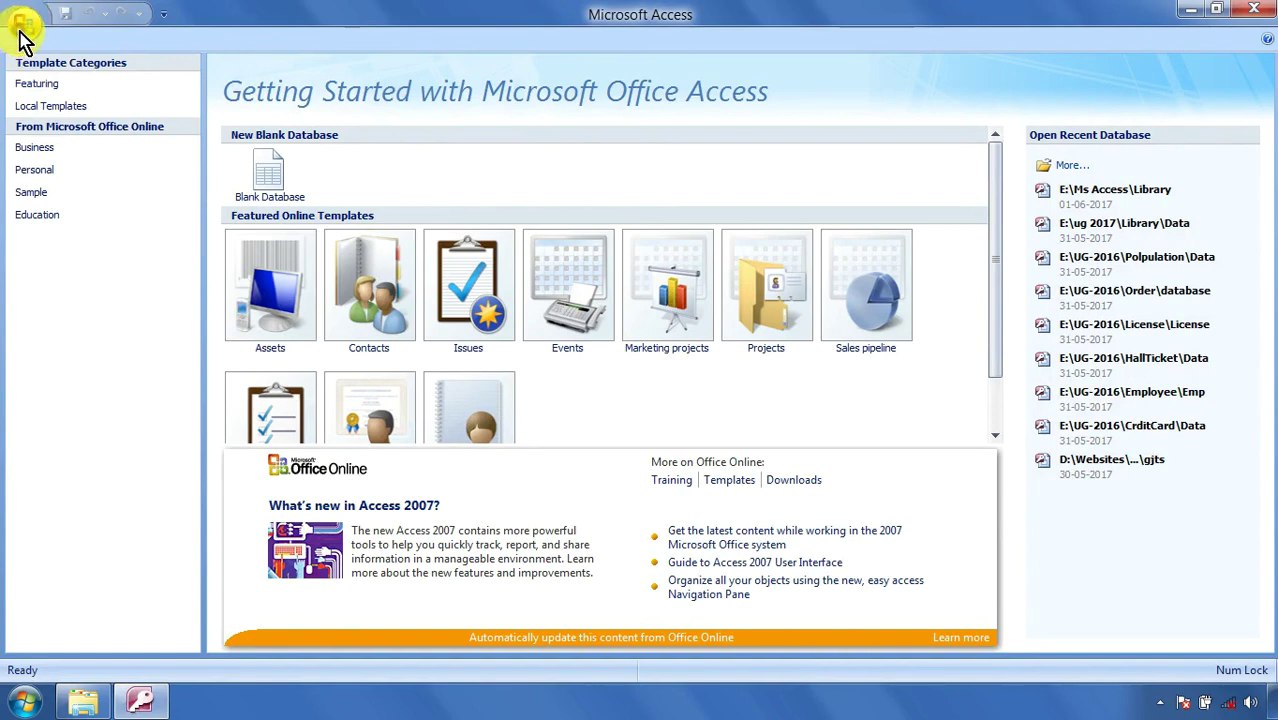
# Open the Library database from the Ms Access folder on drive E.
pyautogui.click(22, 22)
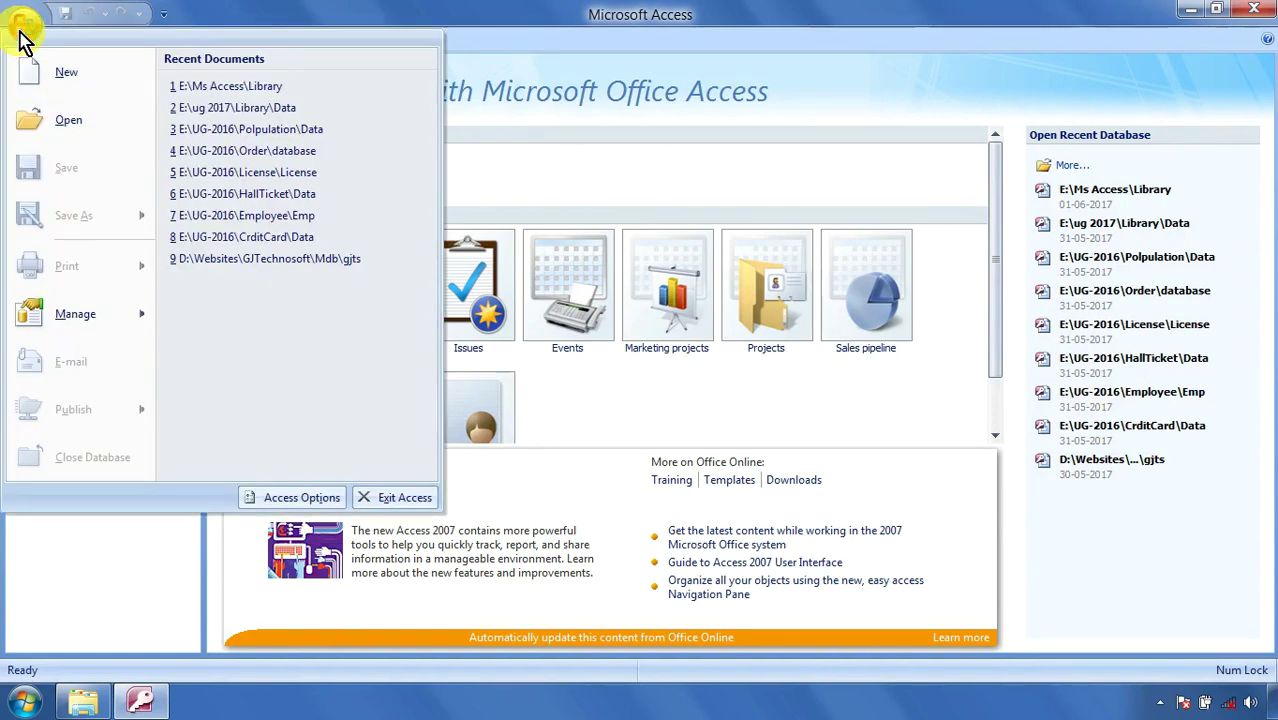
pyautogui.click(45, 125)
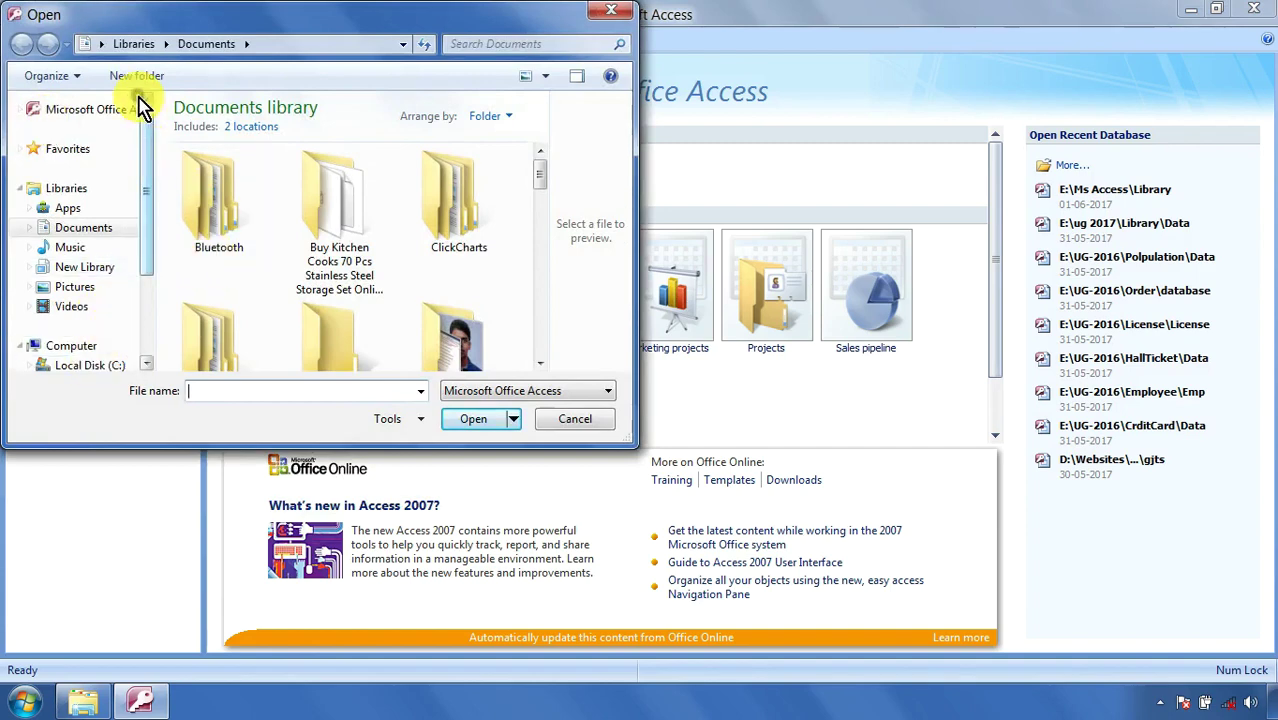
pyautogui.click(147, 362)
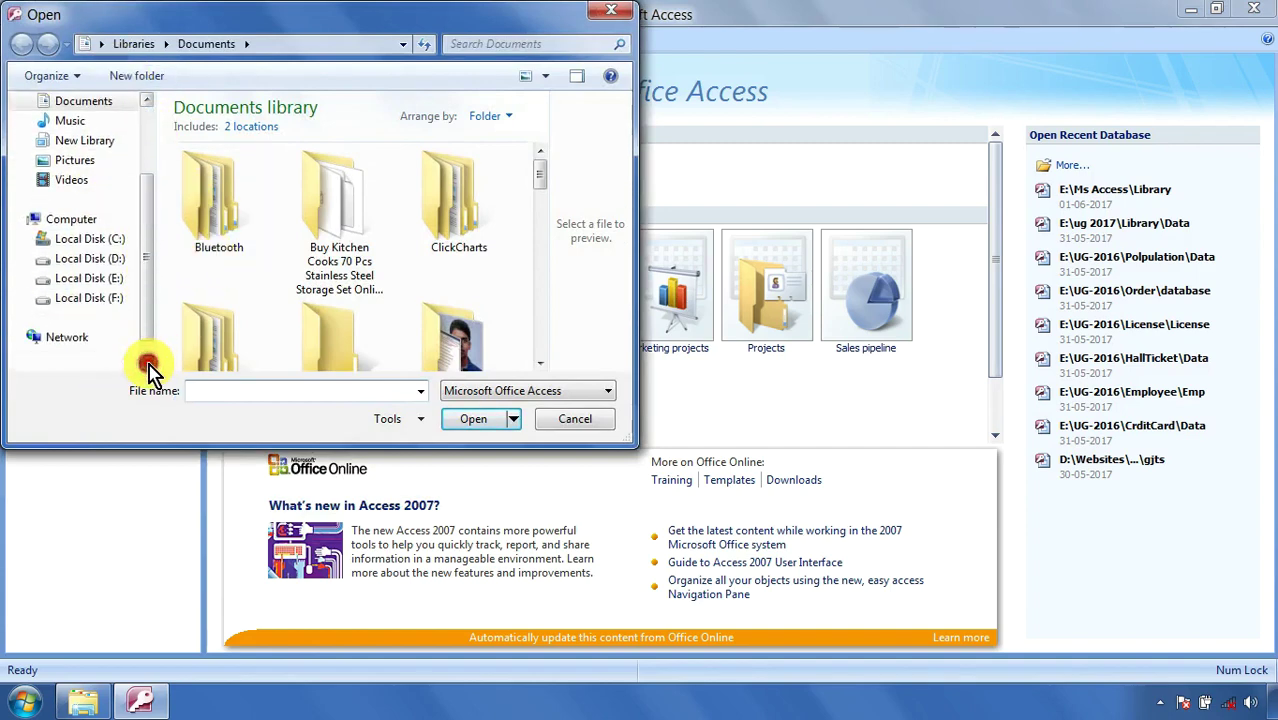
pyautogui.click(105, 278)
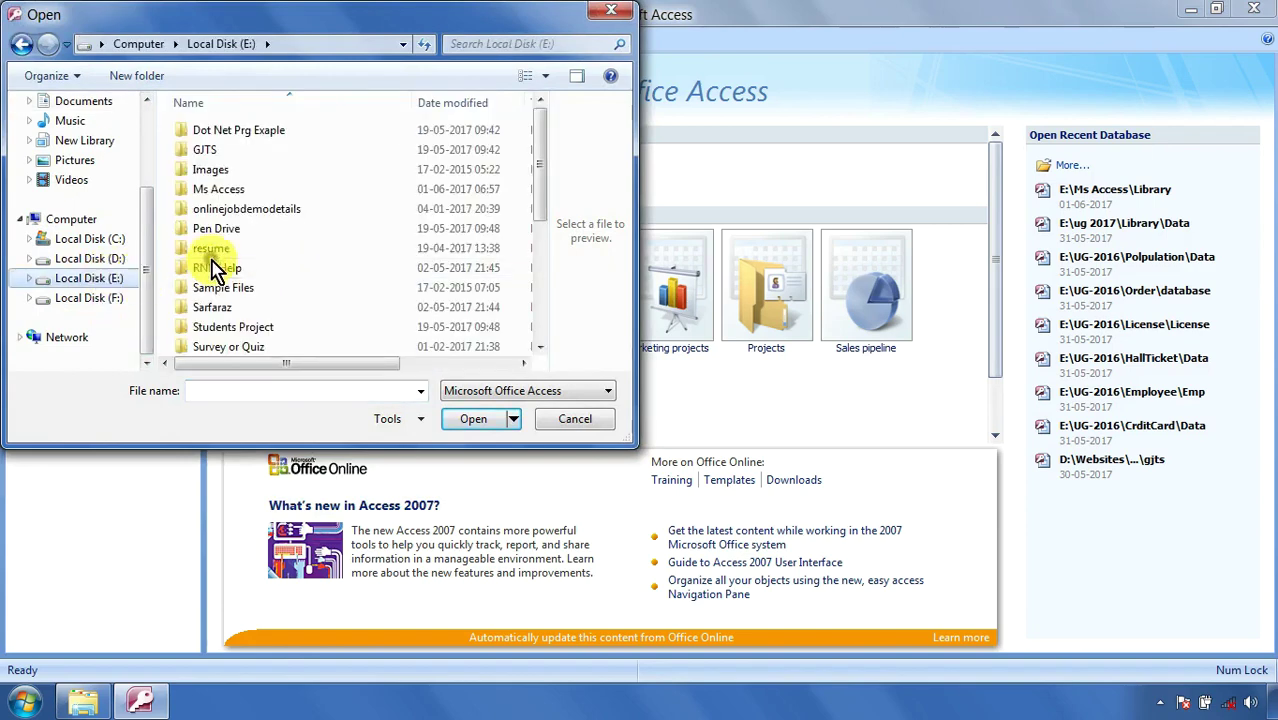
pyautogui.doubleClick(220, 190)
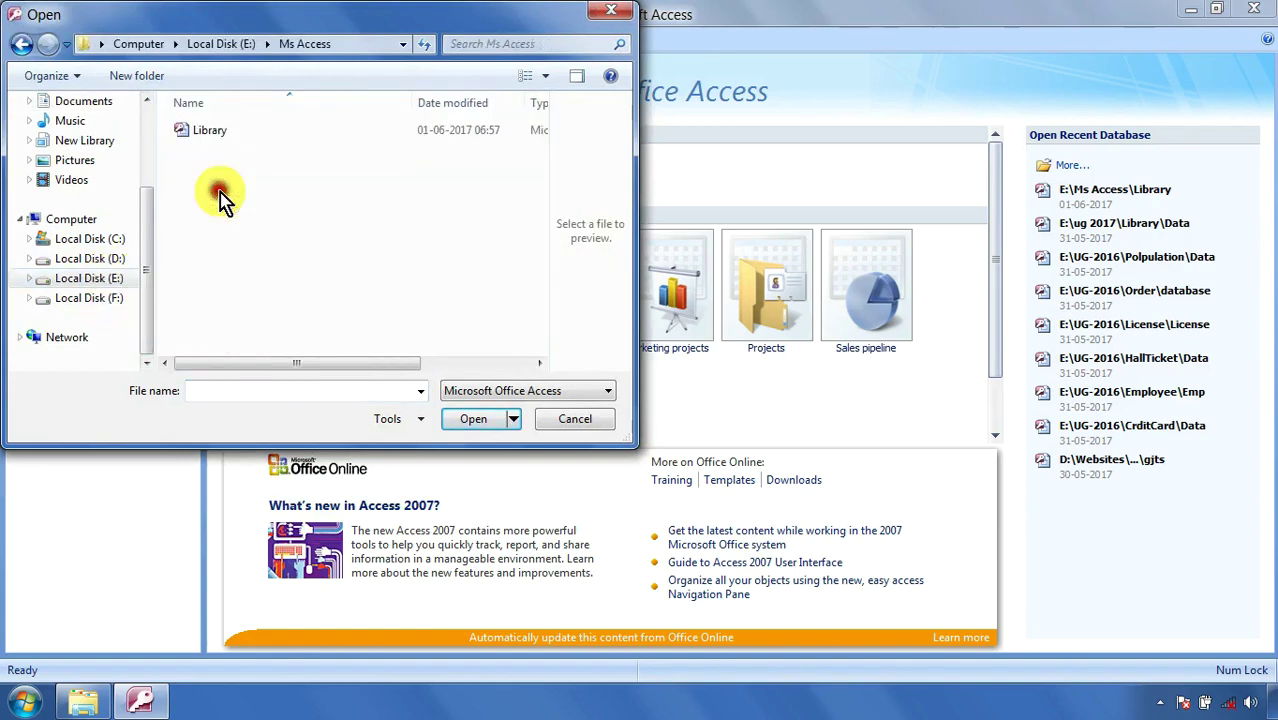
pyautogui.doubleClick(218, 137)
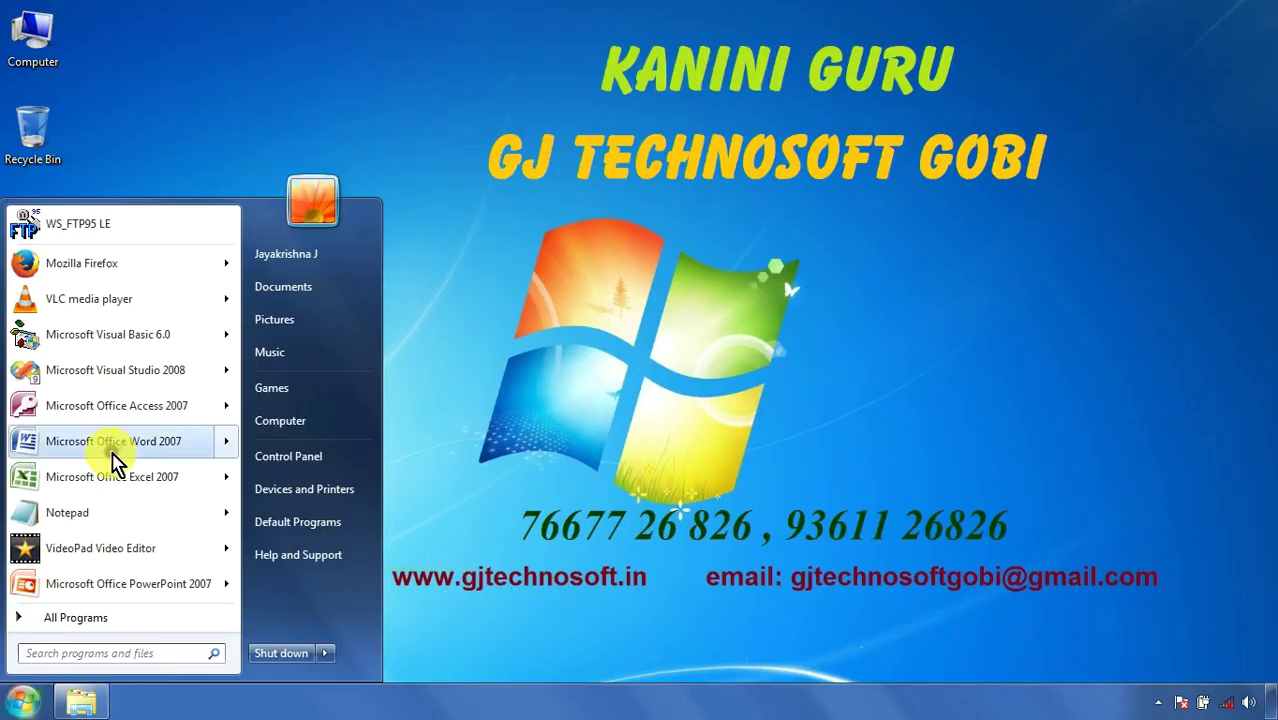
pyautogui.click(118, 417)
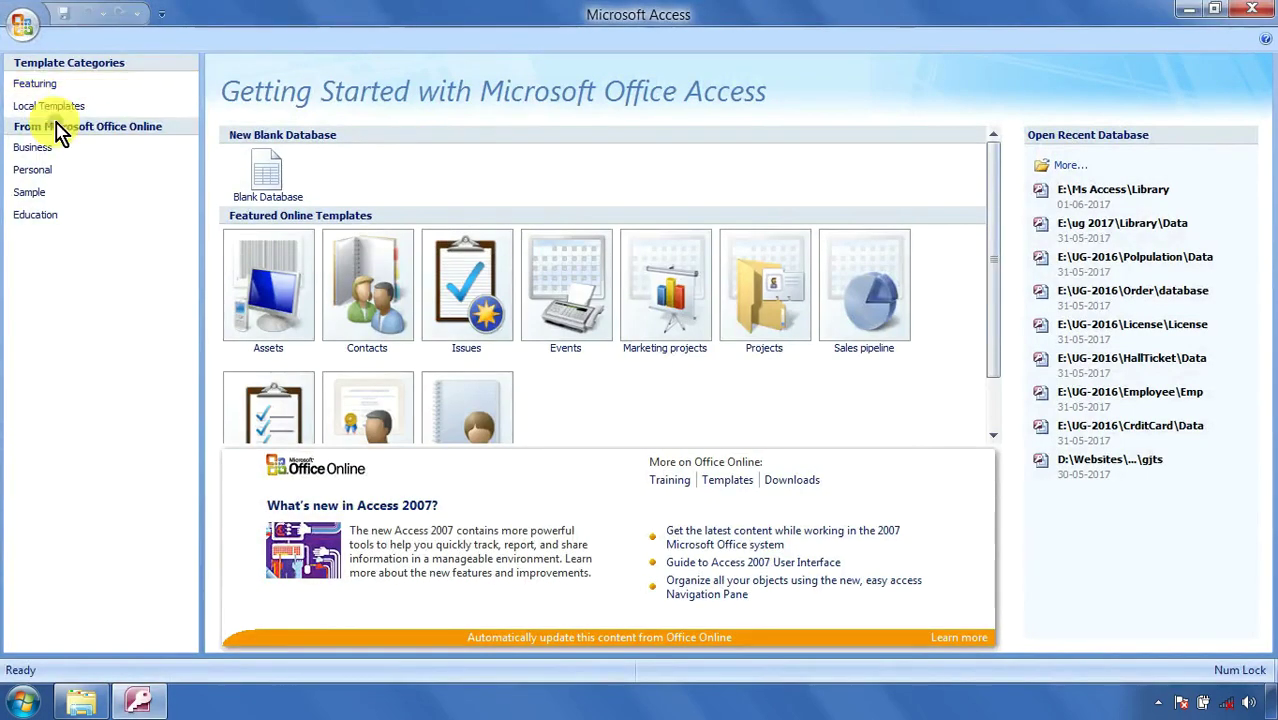
pyautogui.click(20, 30)
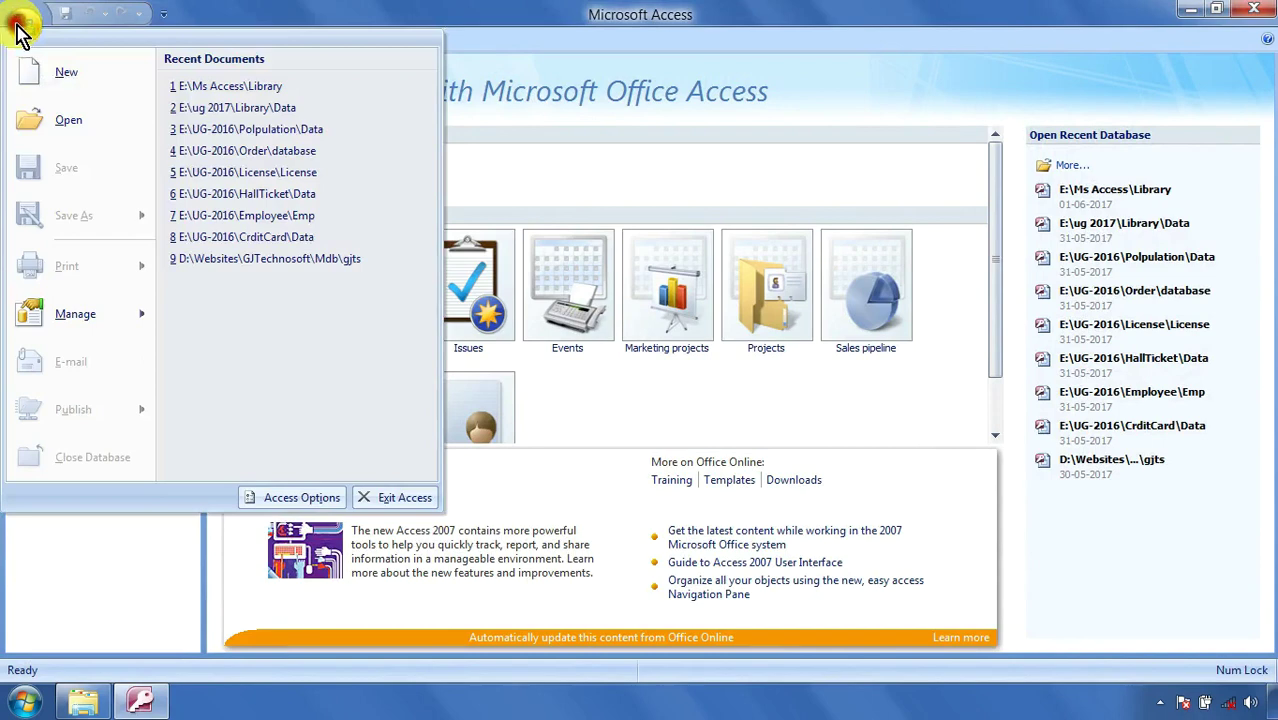
pyautogui.click(43, 135)
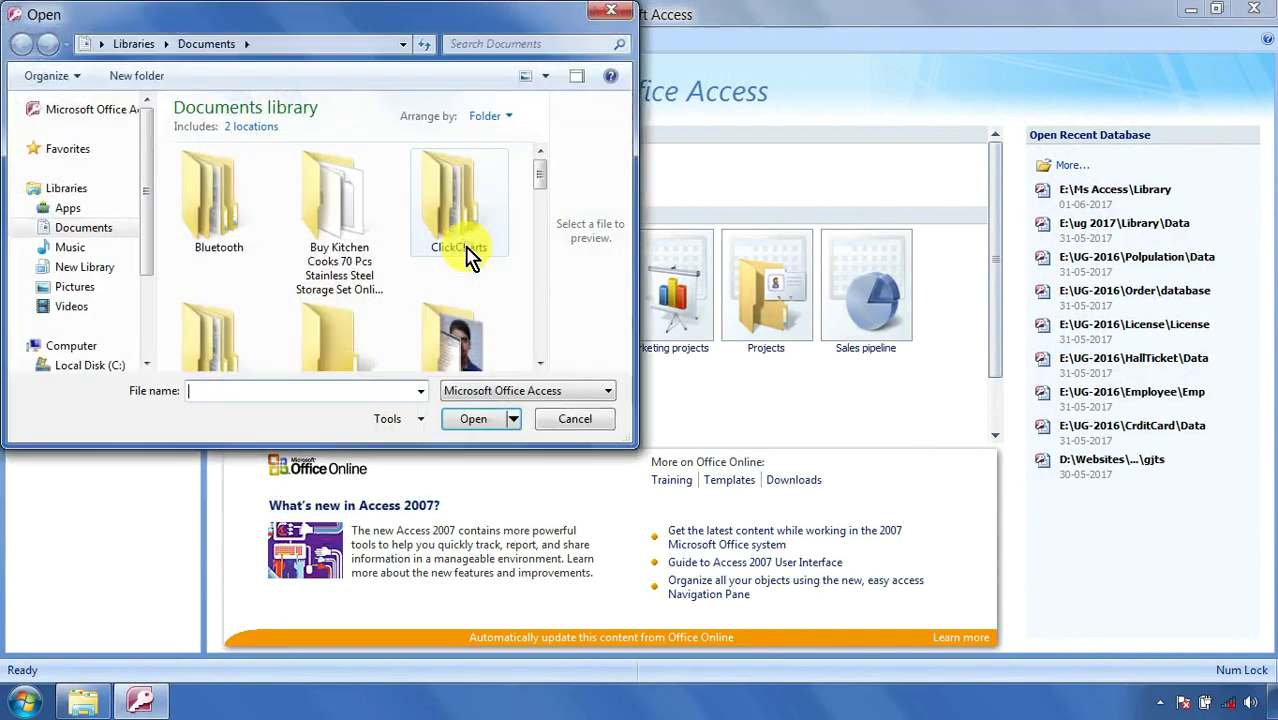
pyautogui.click(611, 12)
pyautogui.click(1254, 9)
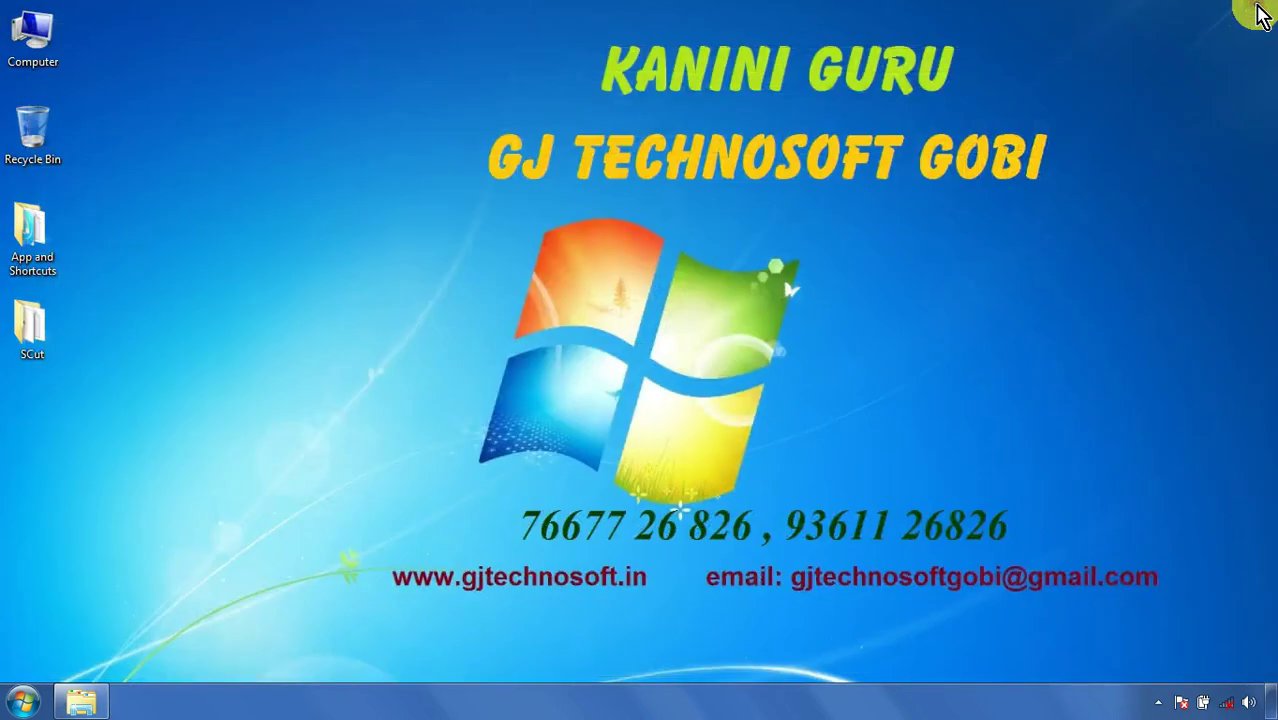
# Browse in Windows Explorer to the Ms Access folder on drive E, open the Library database and dismiss its security warning.
pyautogui.doubleClick(40, 34)
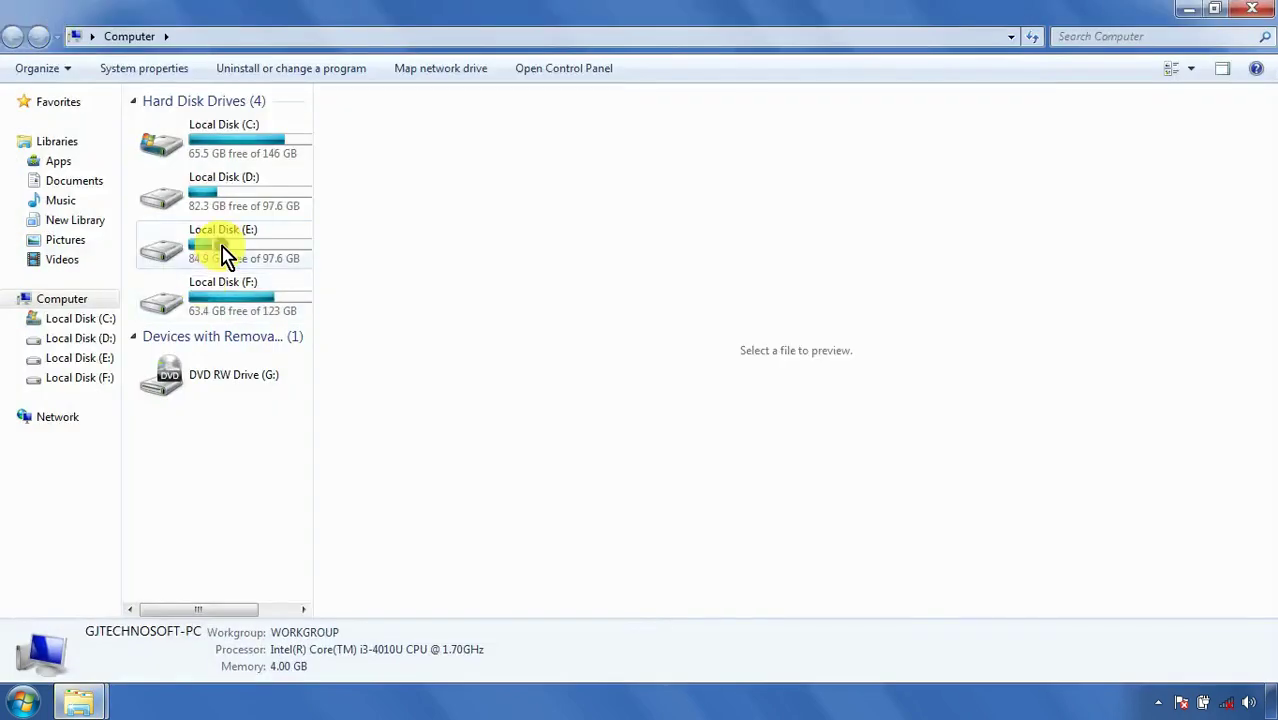
pyautogui.doubleClick(216, 250)
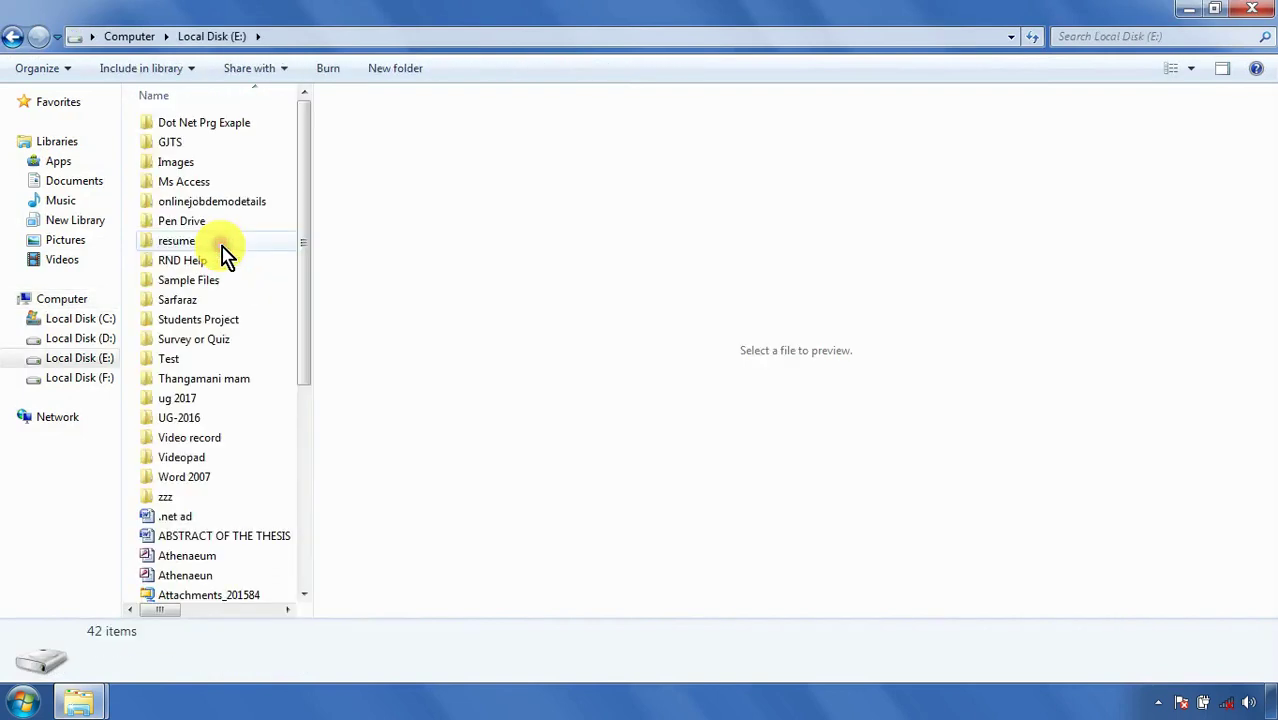
pyautogui.doubleClick(196, 182)
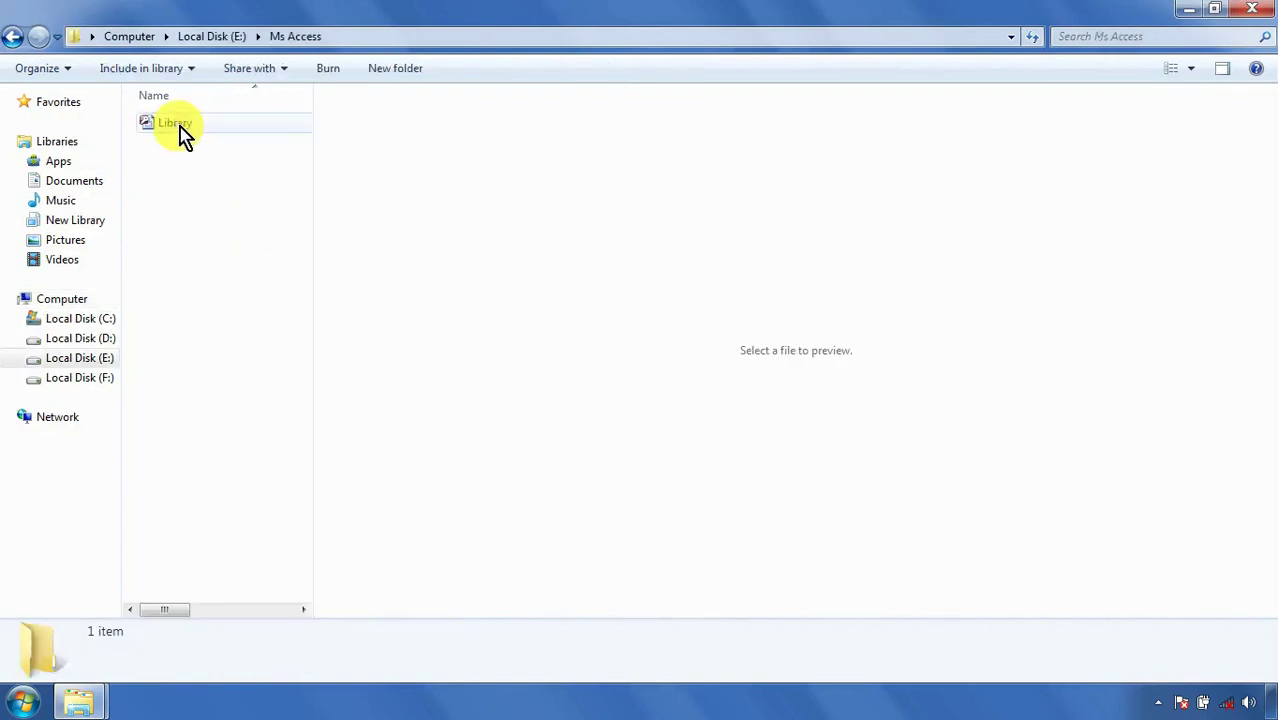
pyautogui.doubleClick(180, 136)
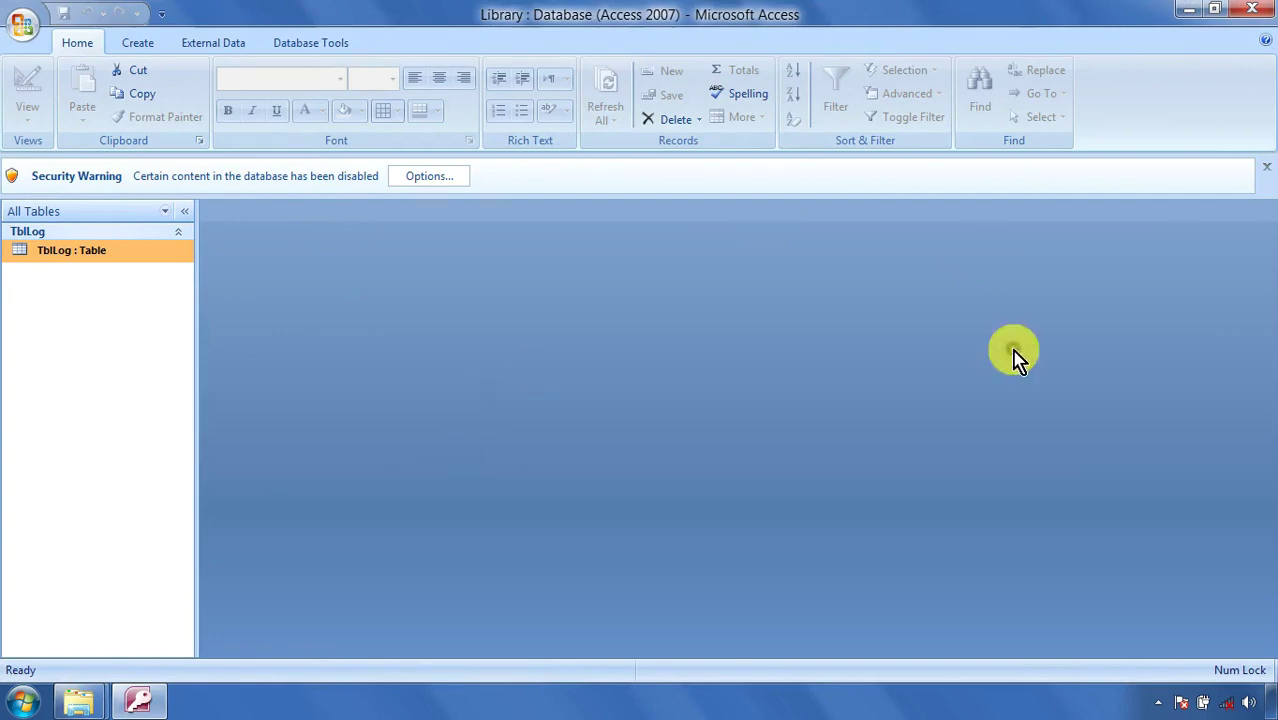
pyautogui.click(1265, 170)
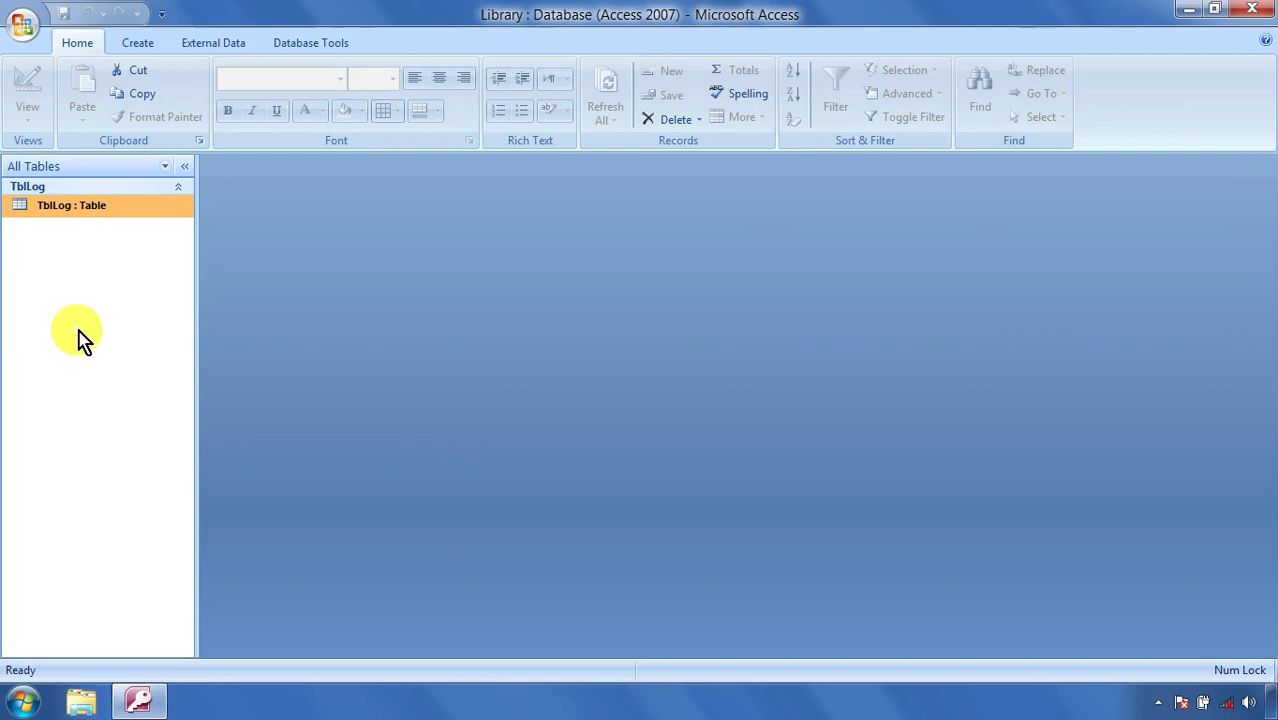
# Create a new table in Design view with two Text fields named Book_Code and Book_Name.
pyautogui.click(138, 50)
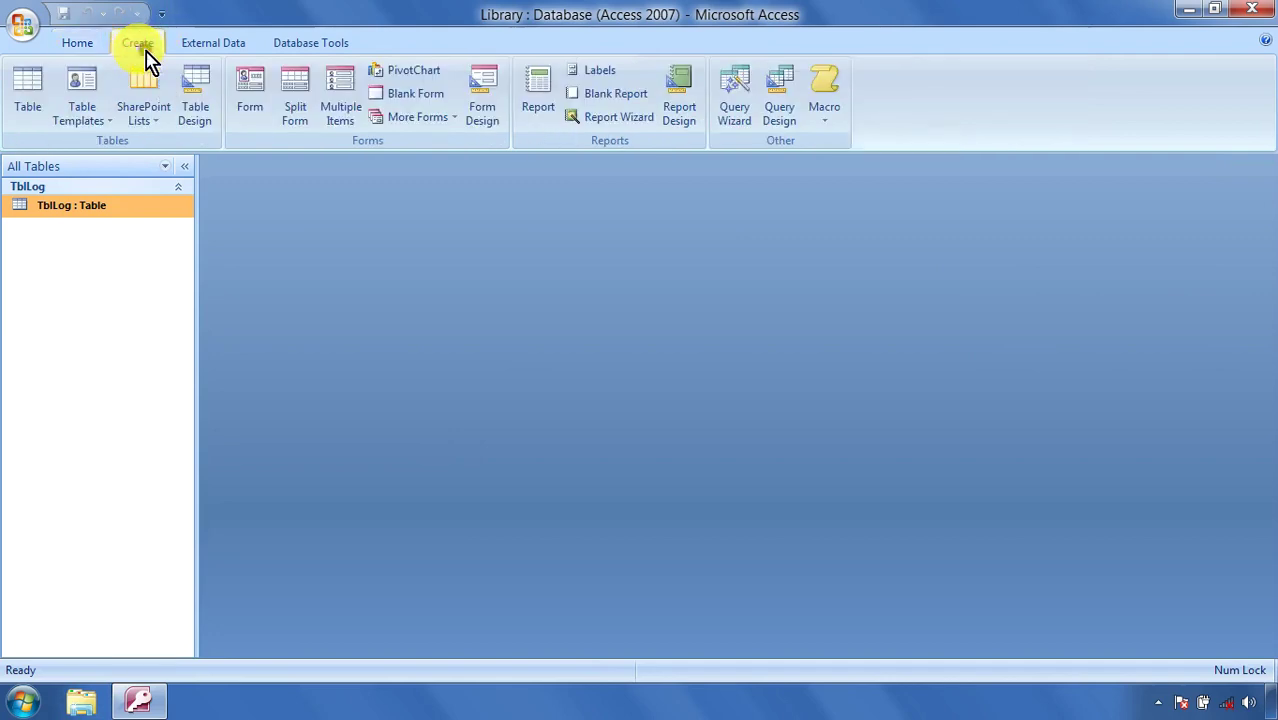
pyautogui.click(201, 130)
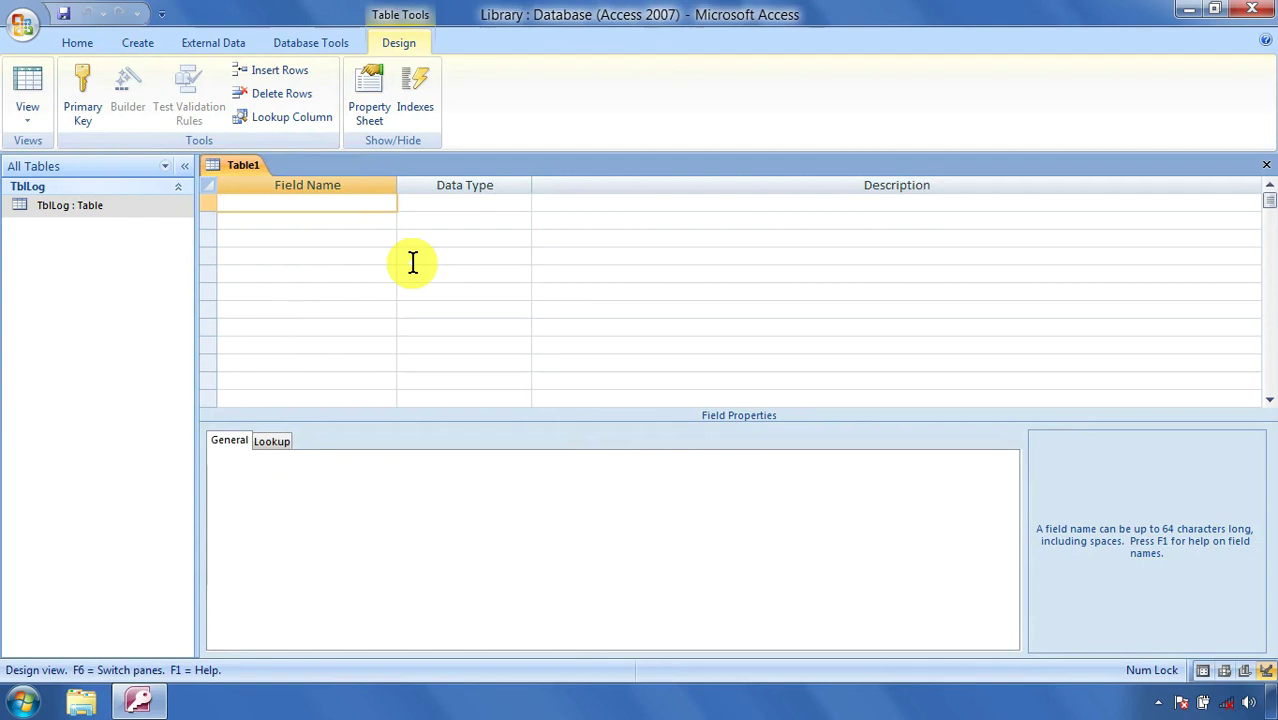
pyautogui.write('Book_')
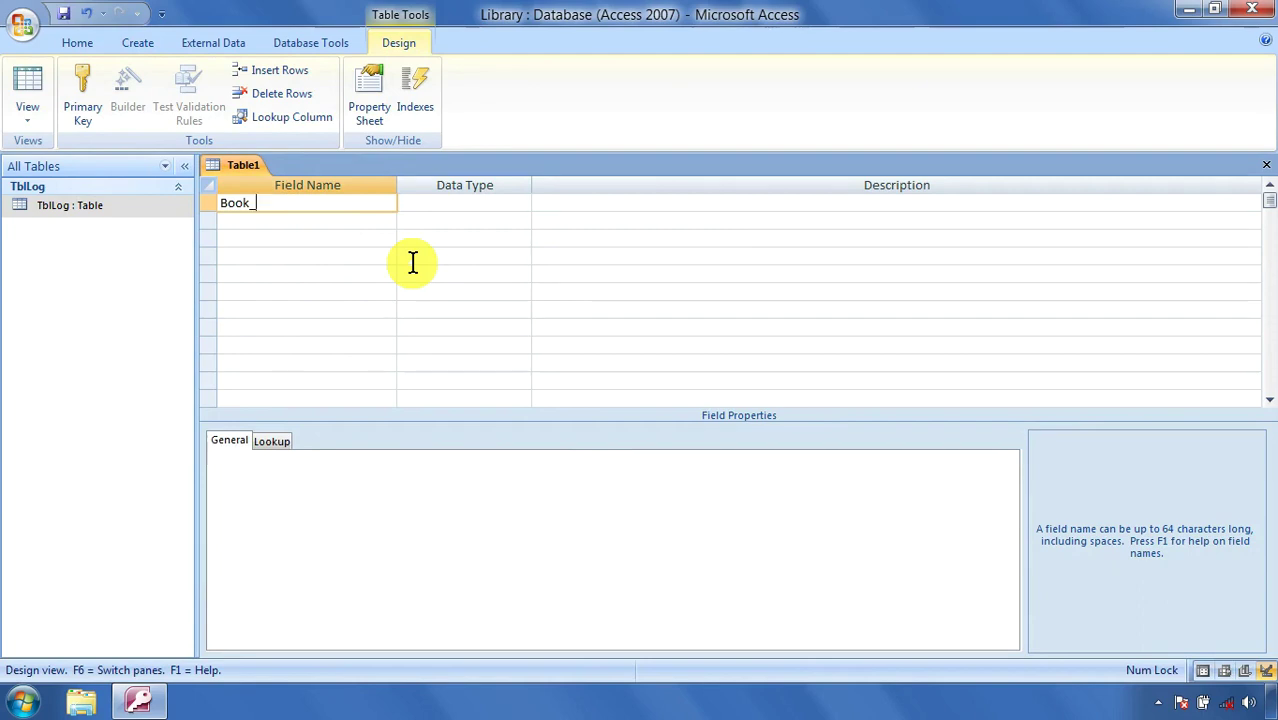
pyautogui.write('Name')
pyautogui.press('BackSpace')
pyautogui.press('BackSpace')
pyautogui.press('BackSpace')
pyautogui.press('BackSpace')
pyautogui.write('Code')
pyautogui.press('Tab')
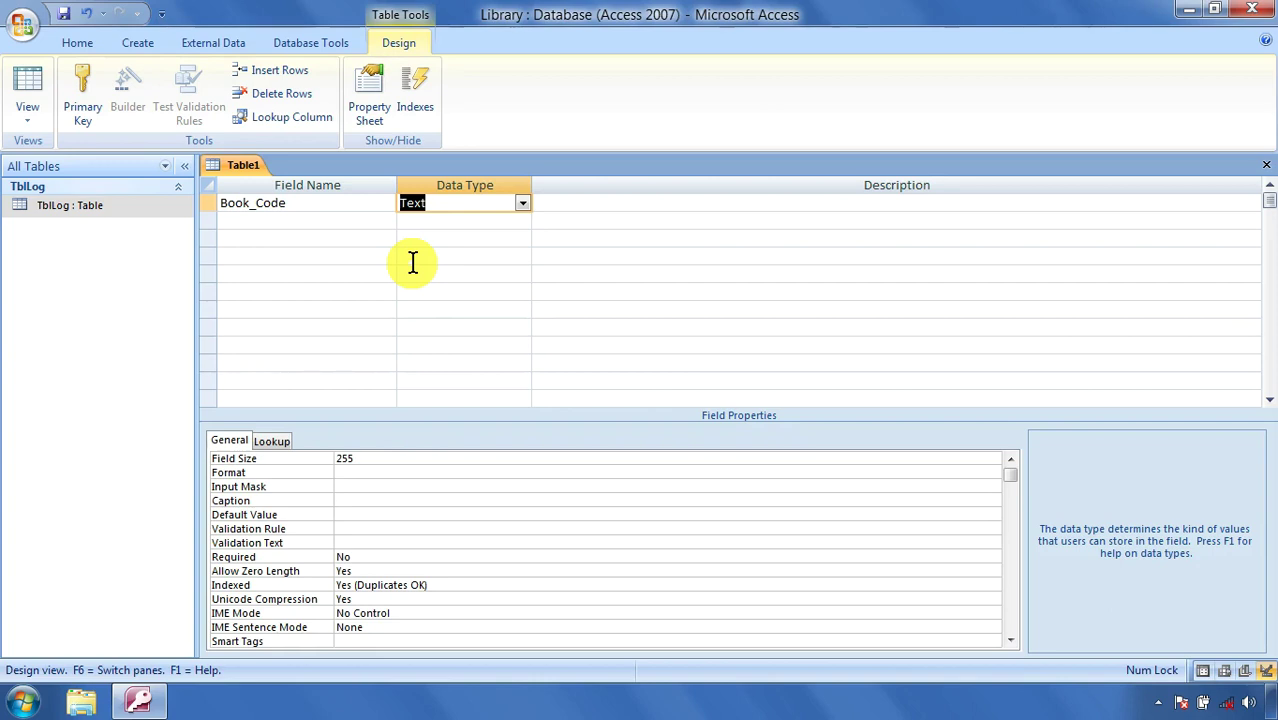
pyautogui.press('Tab')
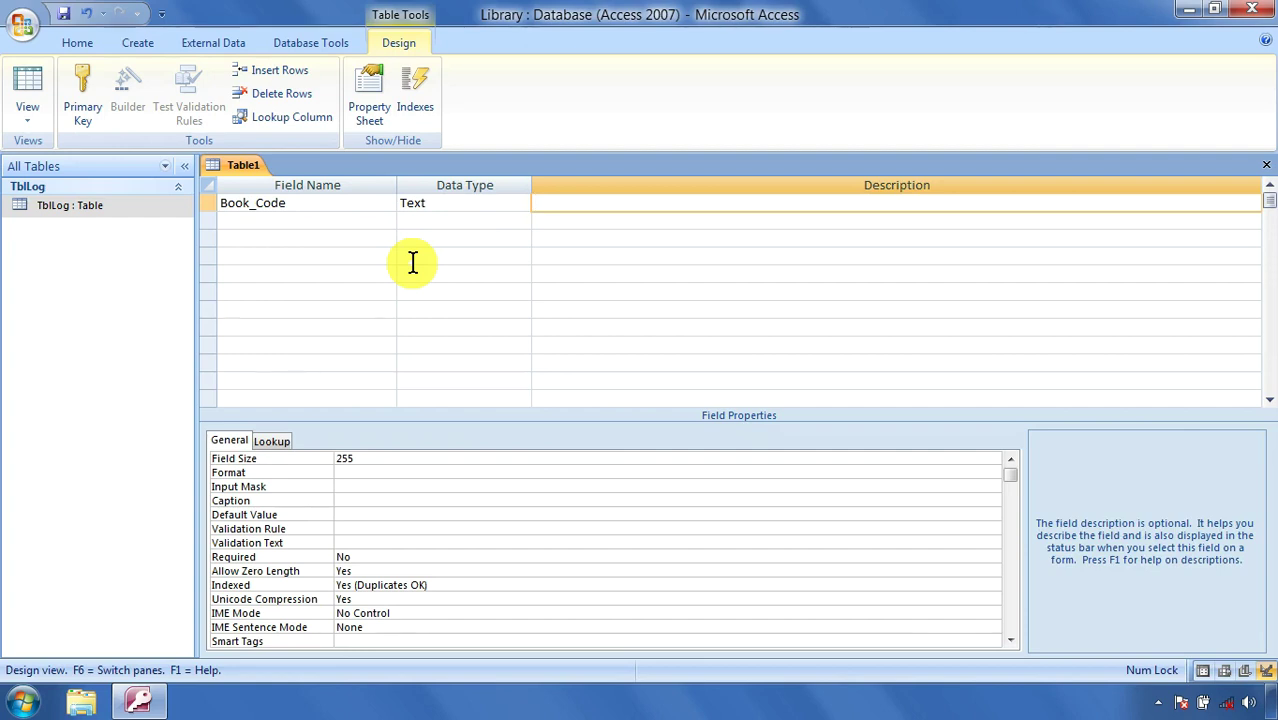
pyautogui.press('Return')
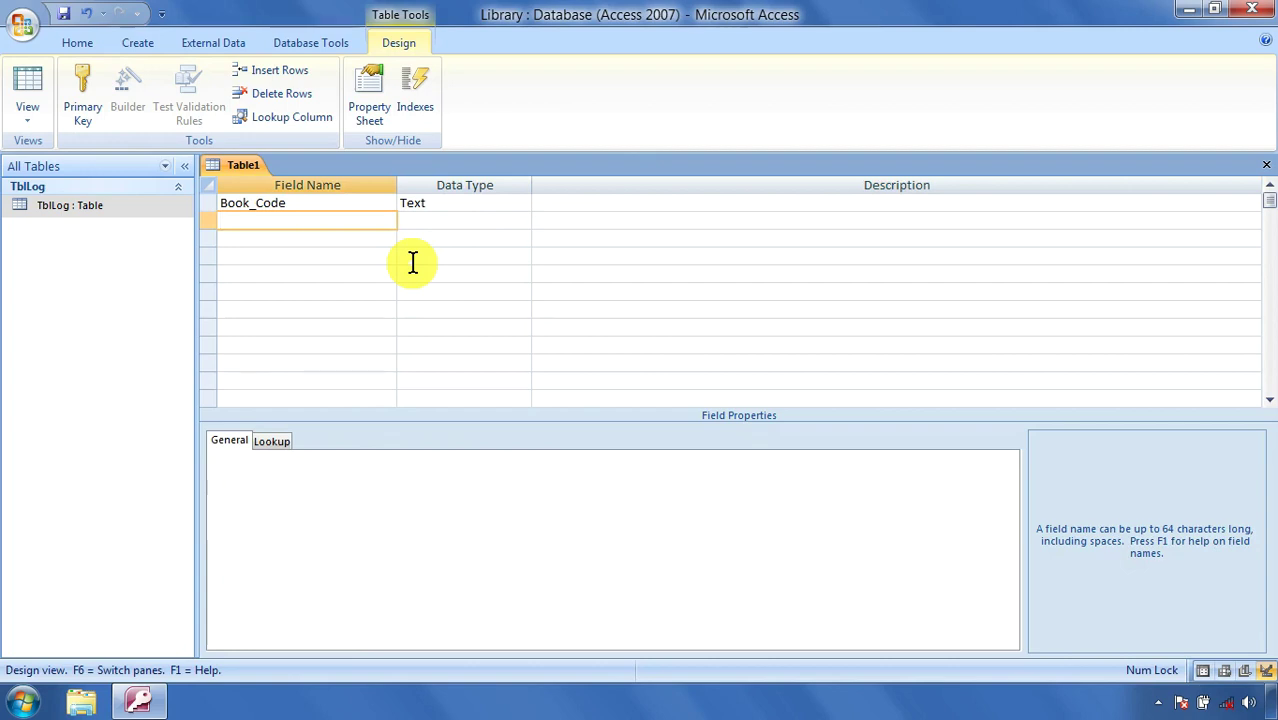
pyautogui.write('Book_Name')
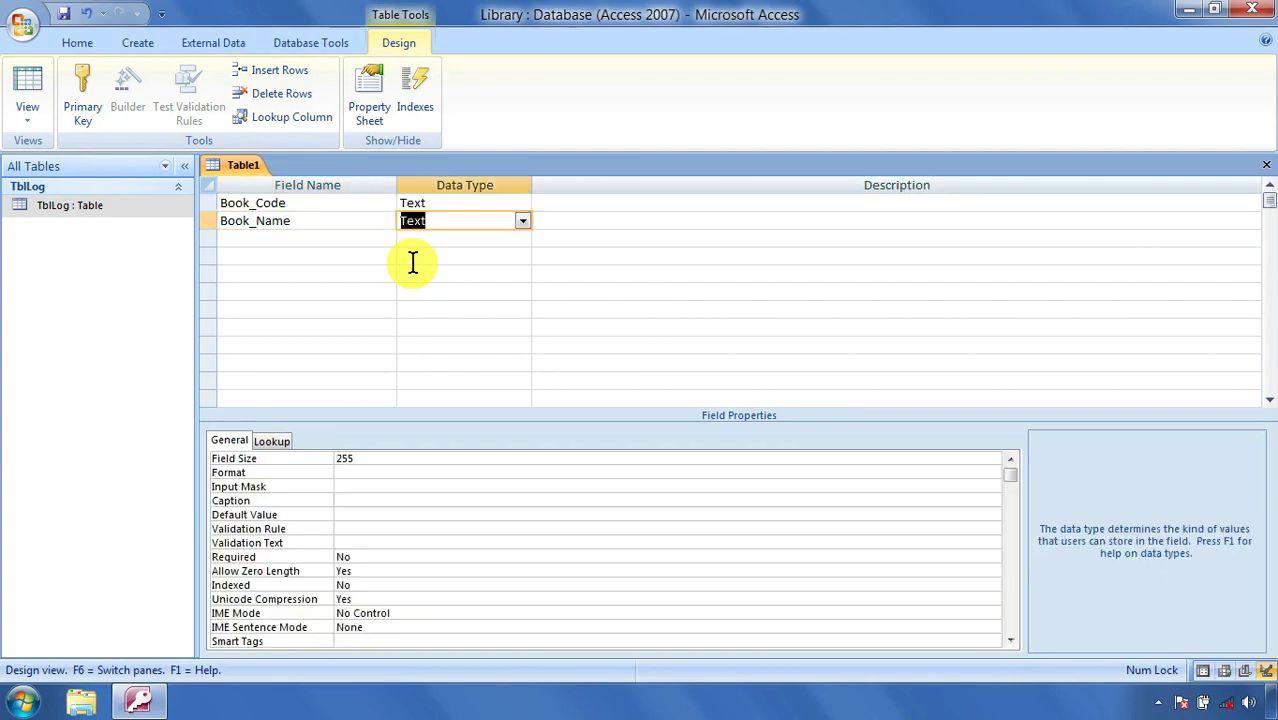
pyautogui.press('Tab')
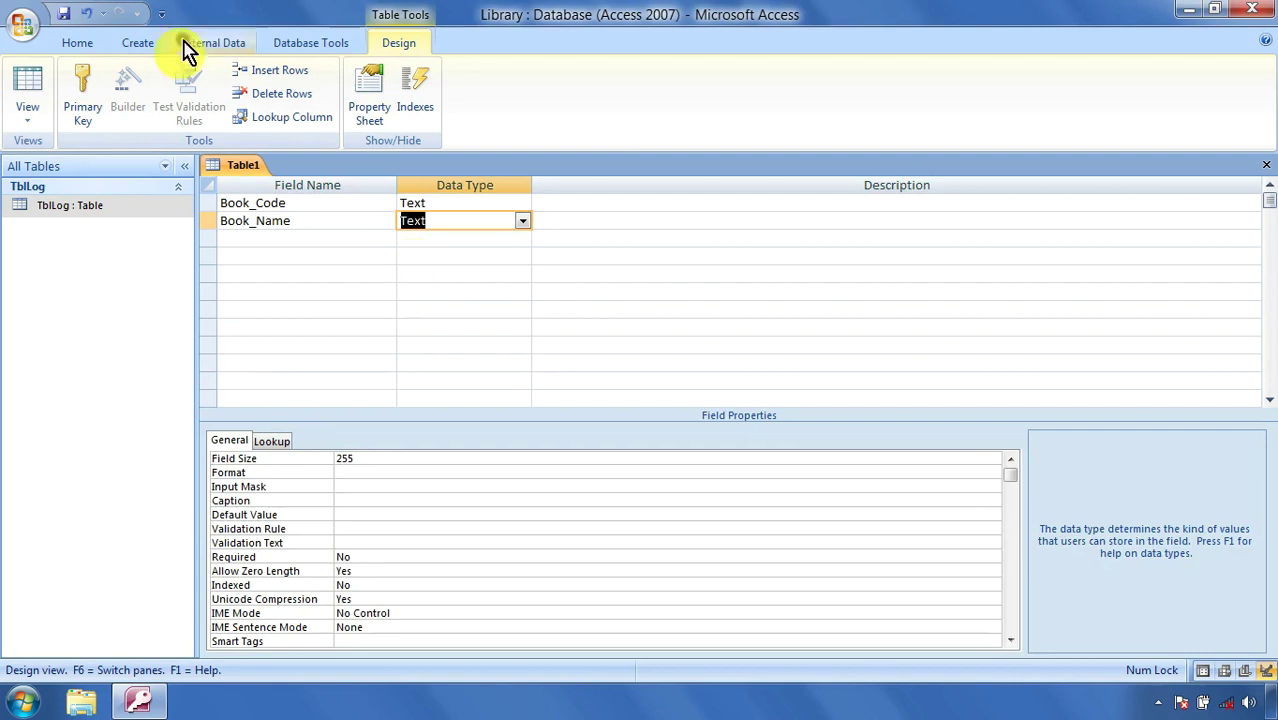
# Set the field size to 15 for Book_Code and to 100 for Book_Name.
pyautogui.click(415, 204)
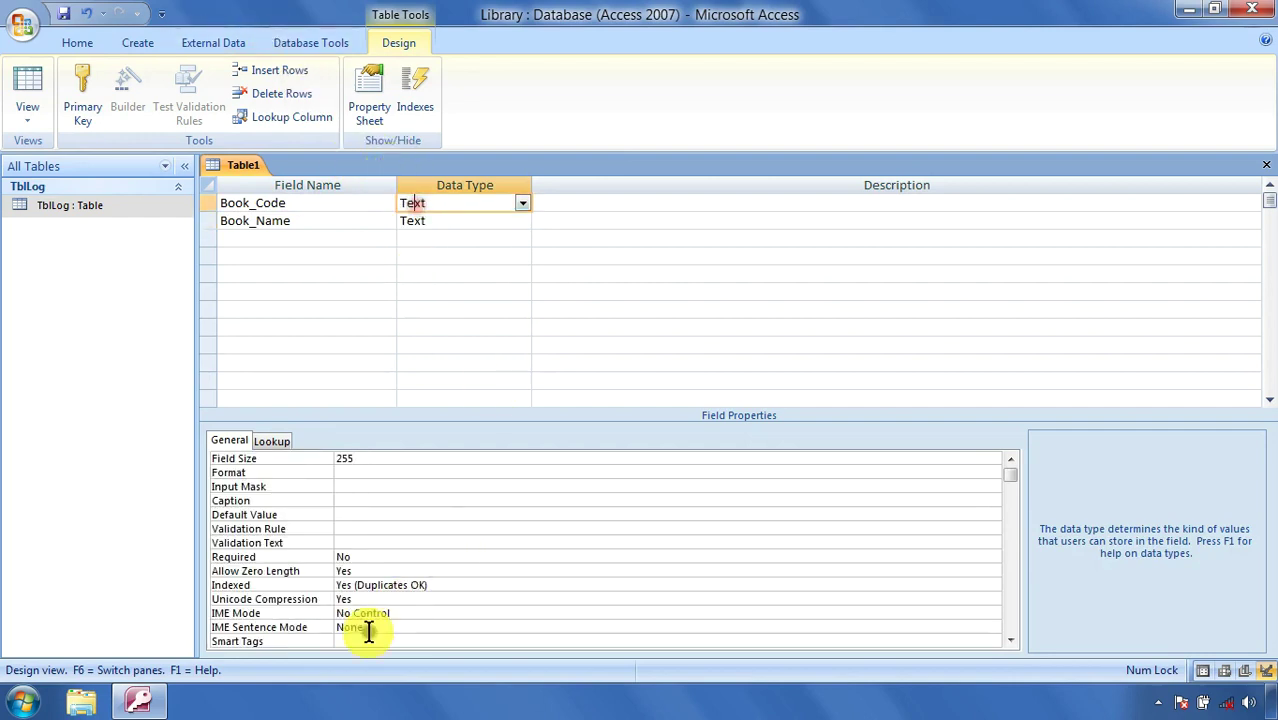
pyautogui.click(370, 470)
pyautogui.moveTo(371, 458); pyautogui.dragTo(326, 462)
pyautogui.write('15')
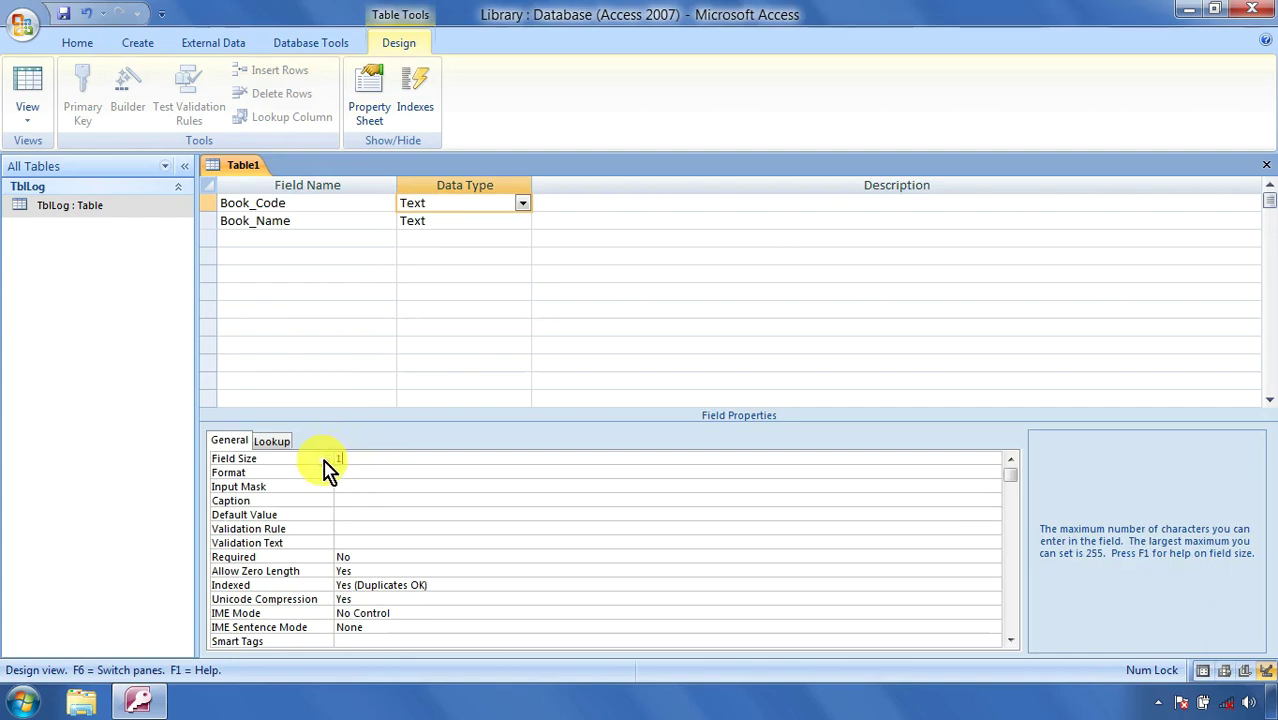
pyautogui.click(453, 222)
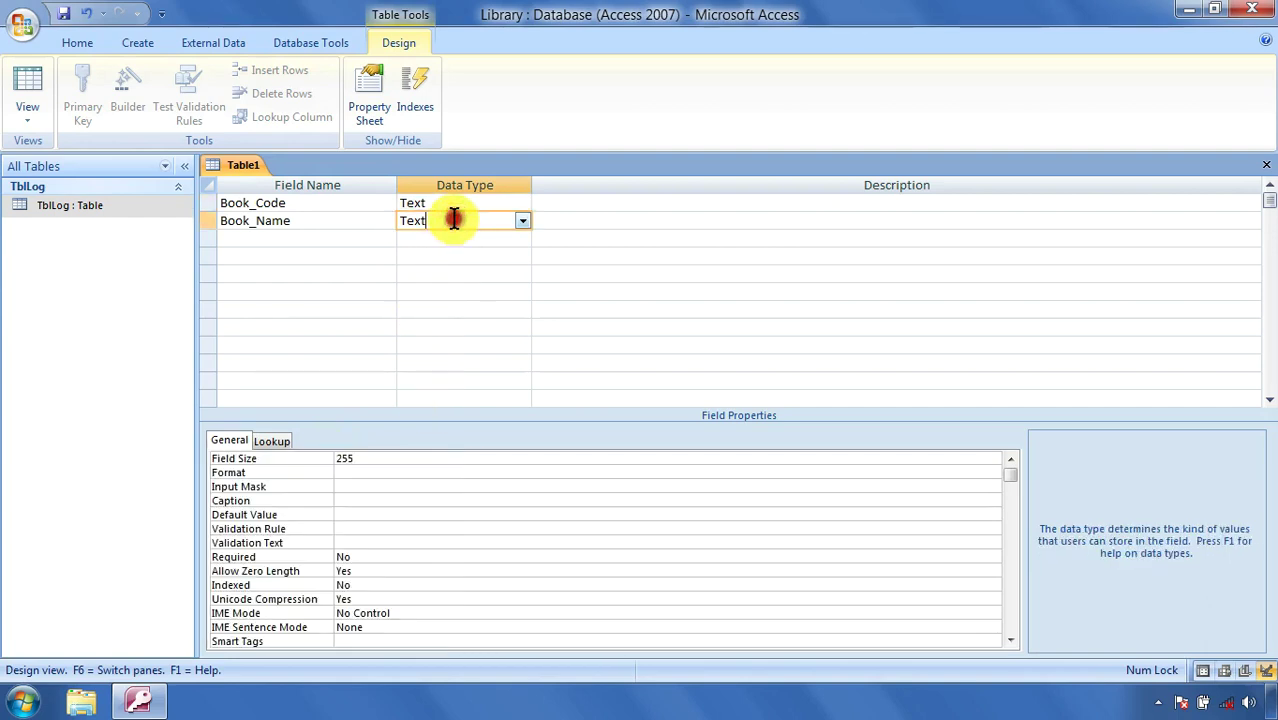
pyautogui.moveTo(379, 458); pyautogui.dragTo(305, 447)
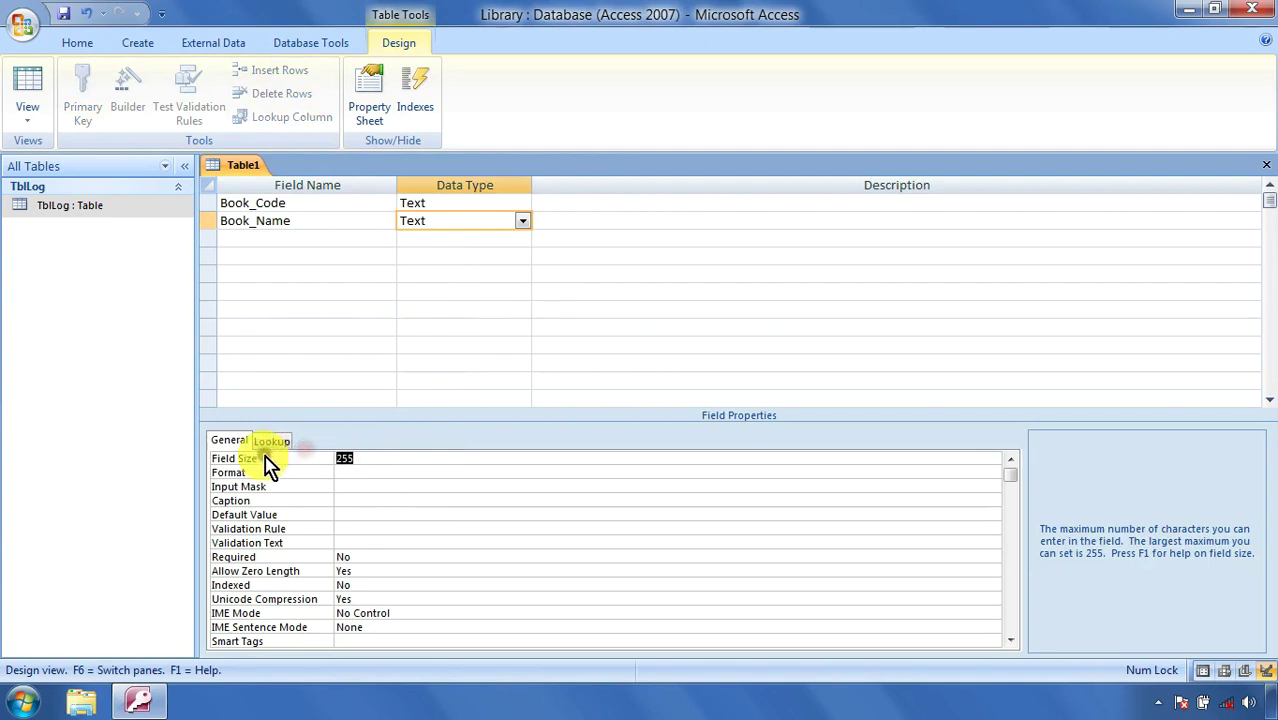
pyautogui.write('100')
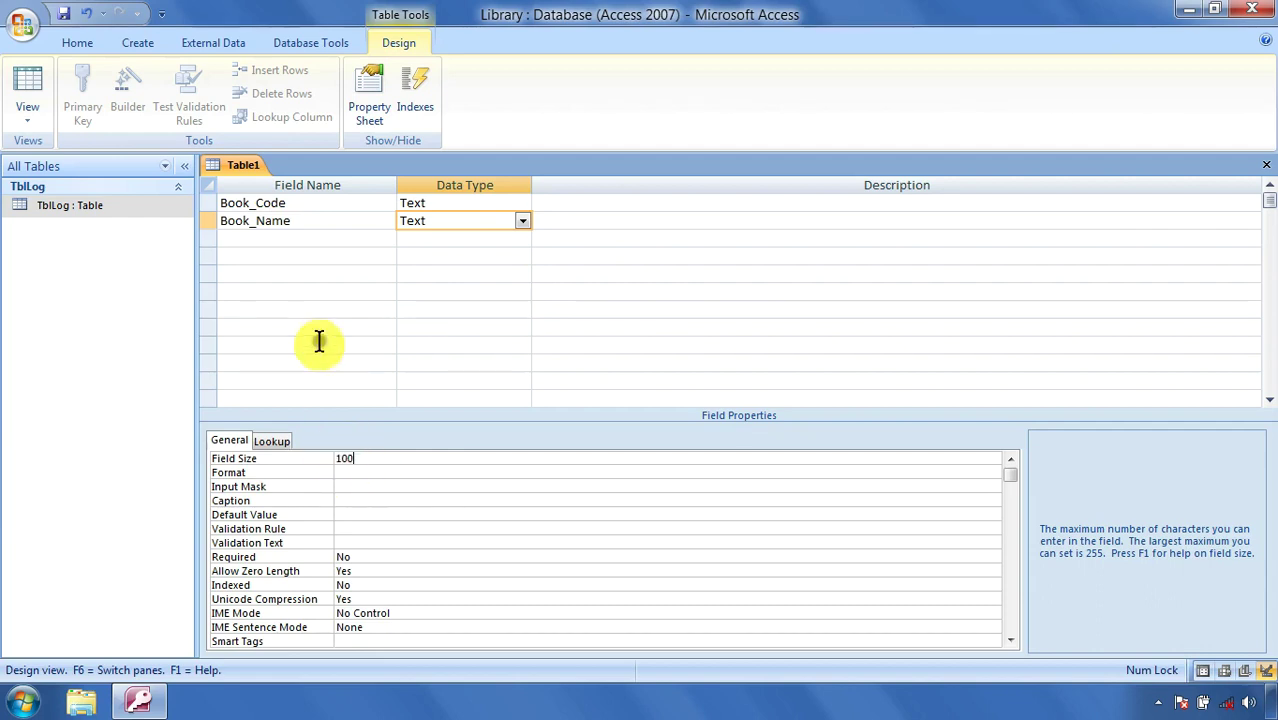
# Add a Text field named Author below Book_Name and set its field size to 100.
pyautogui.click(308, 235)
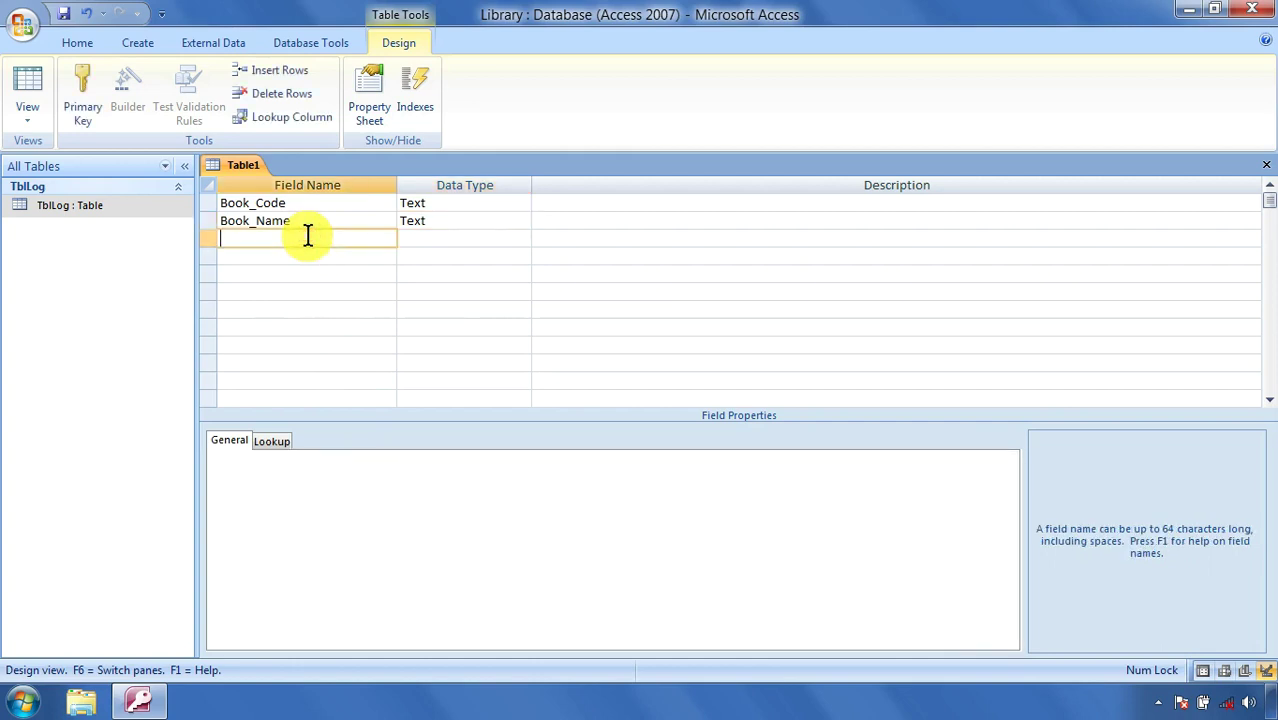
pyautogui.write('Author')
pyautogui.press('Tab')
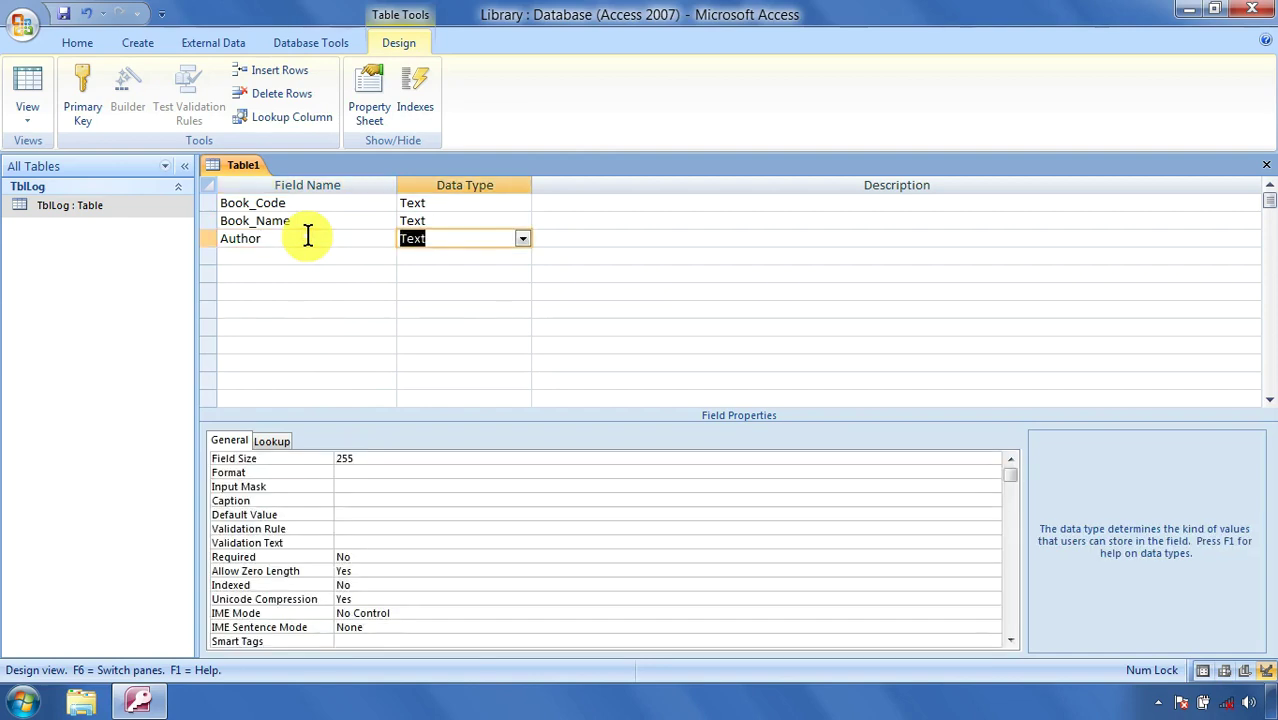
pyautogui.moveTo(360, 457); pyautogui.dragTo(312, 462)
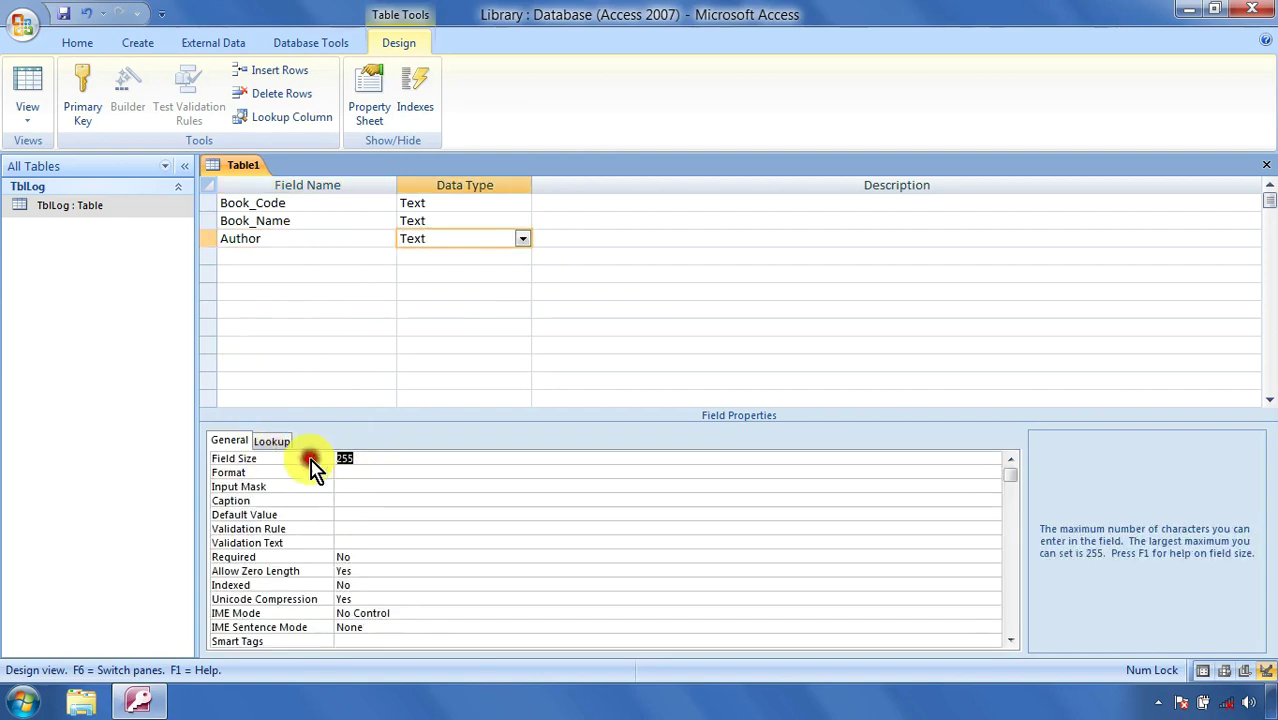
pyautogui.write('1')
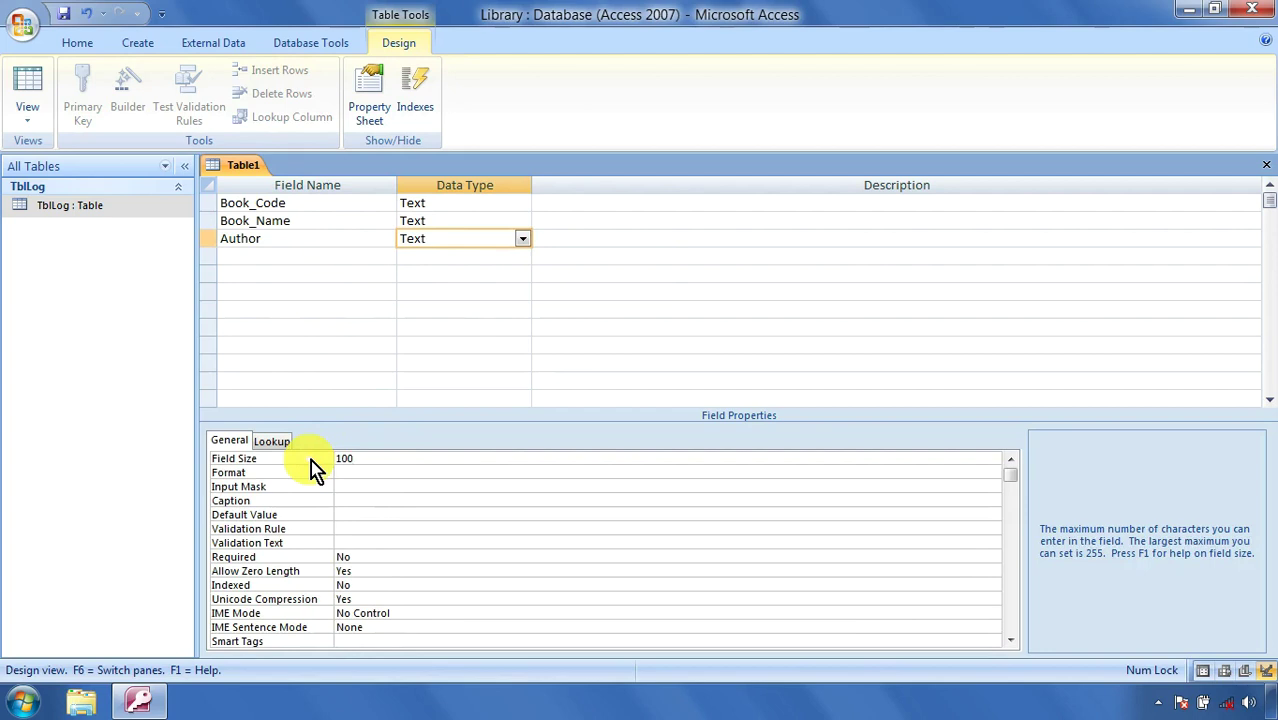
pyautogui.write('00')
# Make the Book_Code field the table's primary key.
pyautogui.click(650, 272)
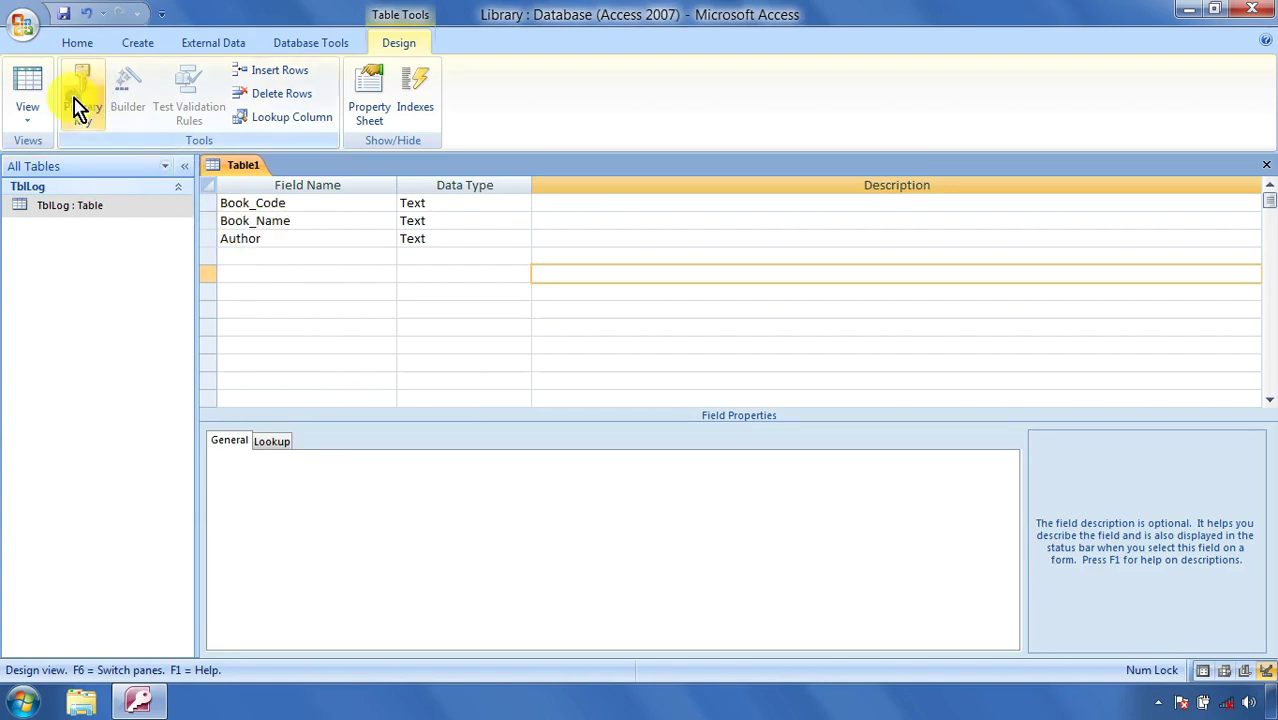
pyautogui.click(207, 202)
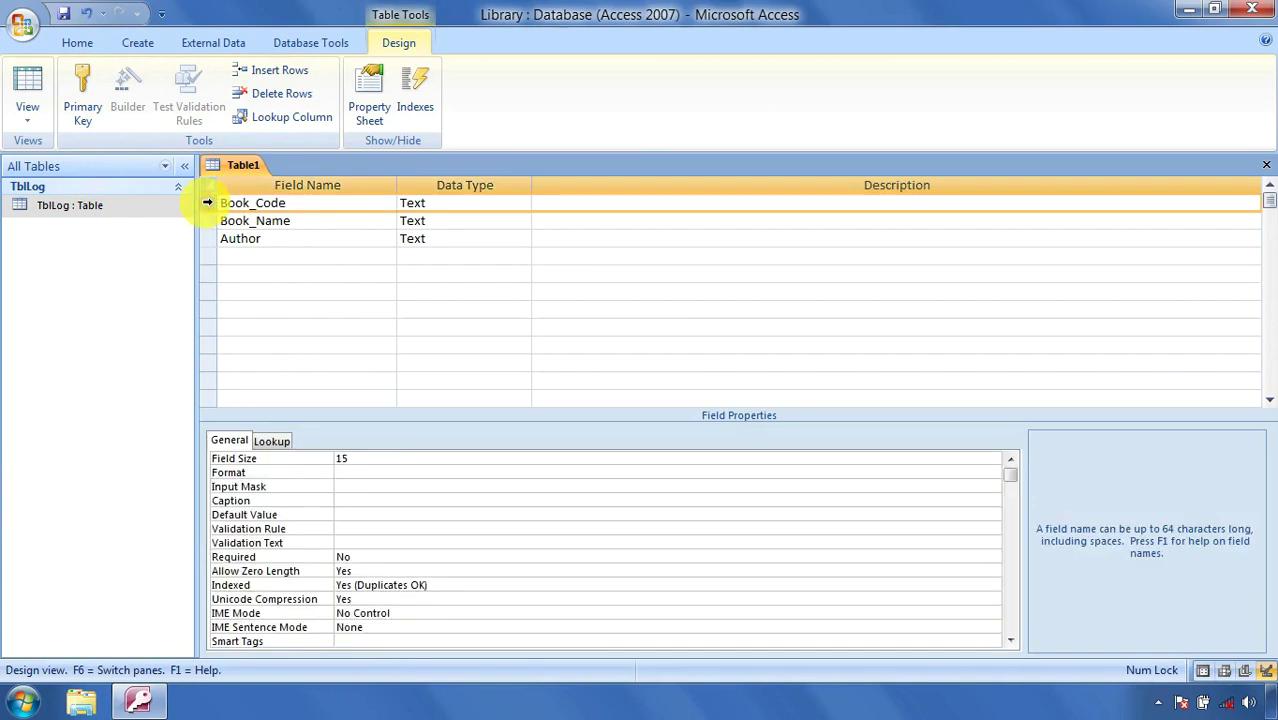
pyautogui.click(88, 122)
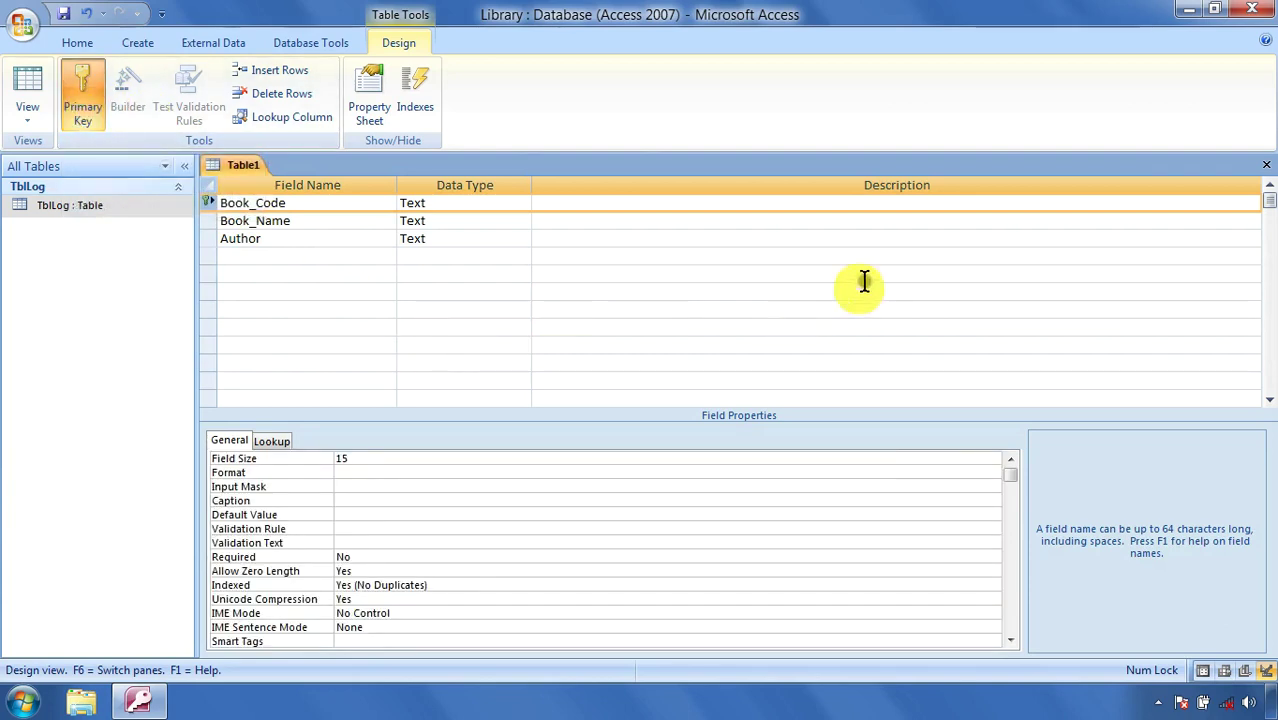
# Close the book table and save its design under the name TblBookMas.
pyautogui.click(1266, 166)
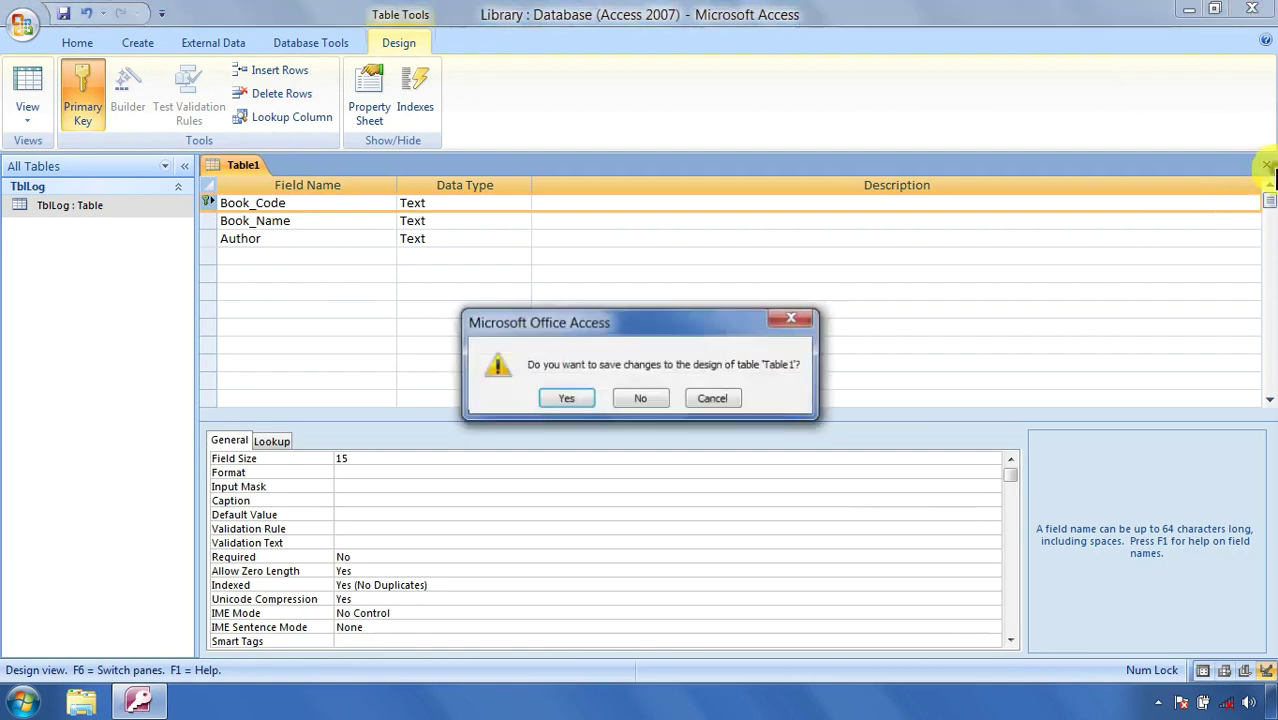
pyautogui.click(564, 396)
pyautogui.write('T')
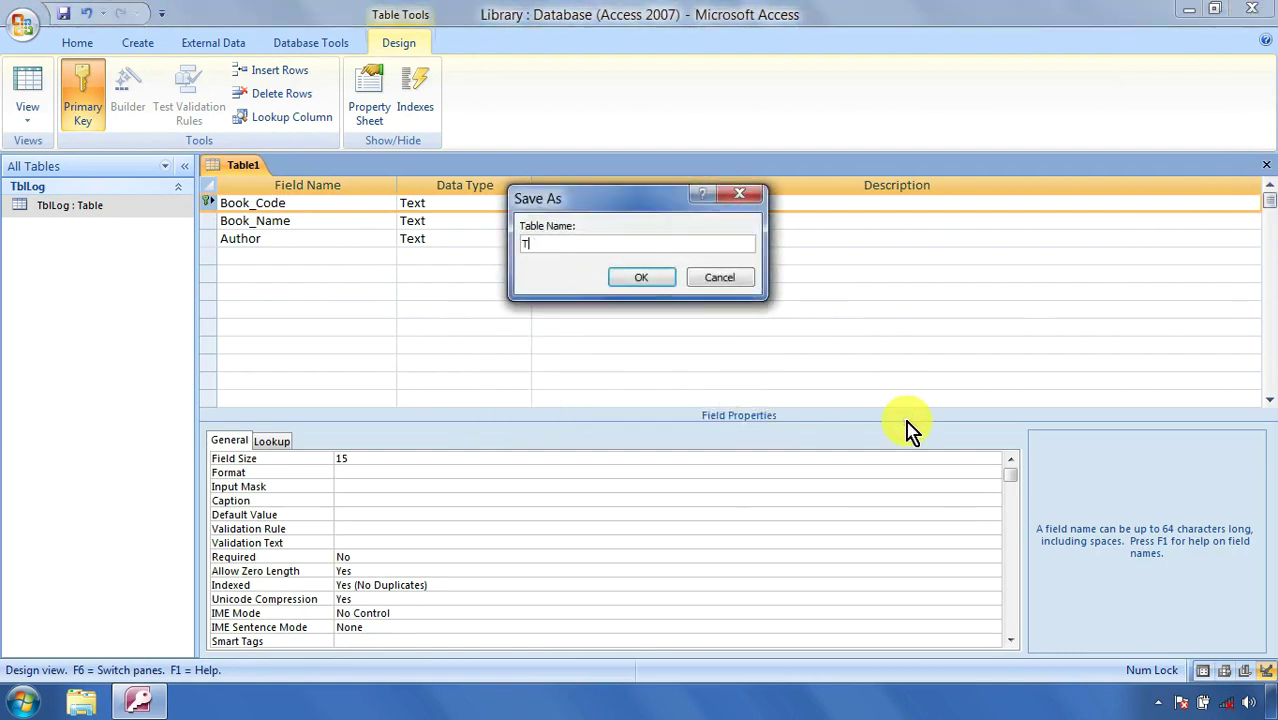
pyautogui.write('blBookMas')
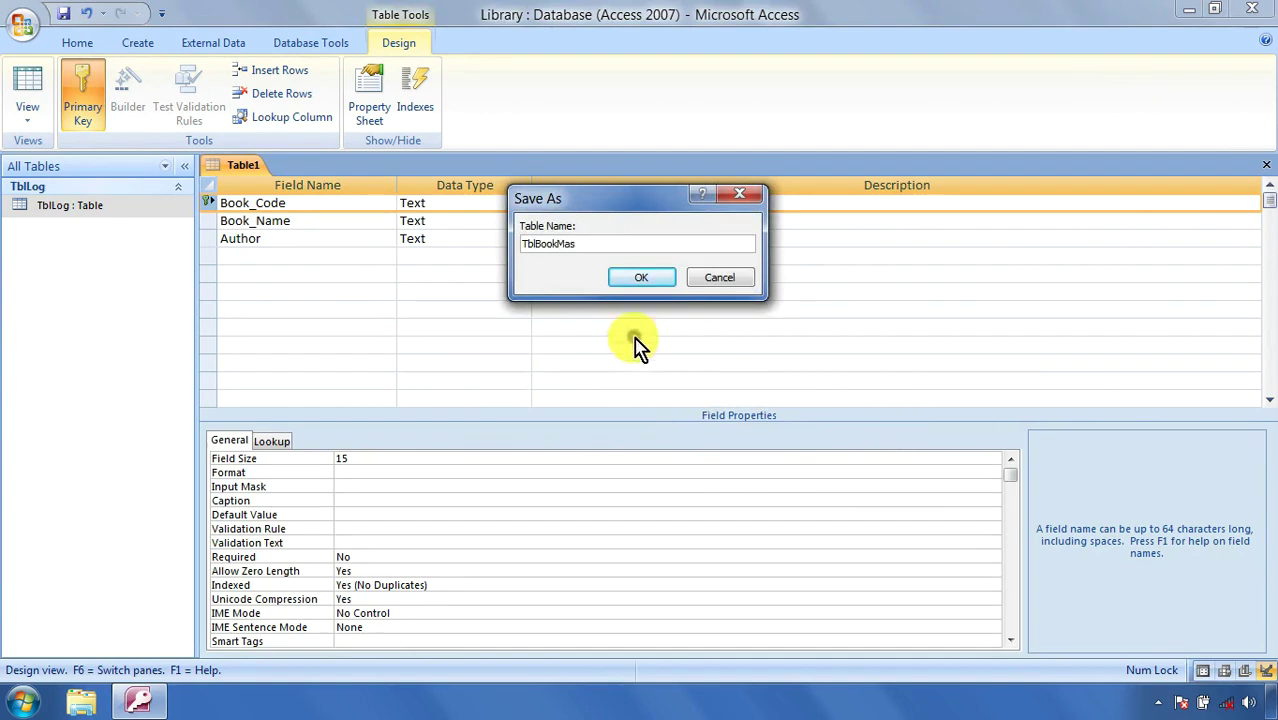
pyautogui.click(641, 280)
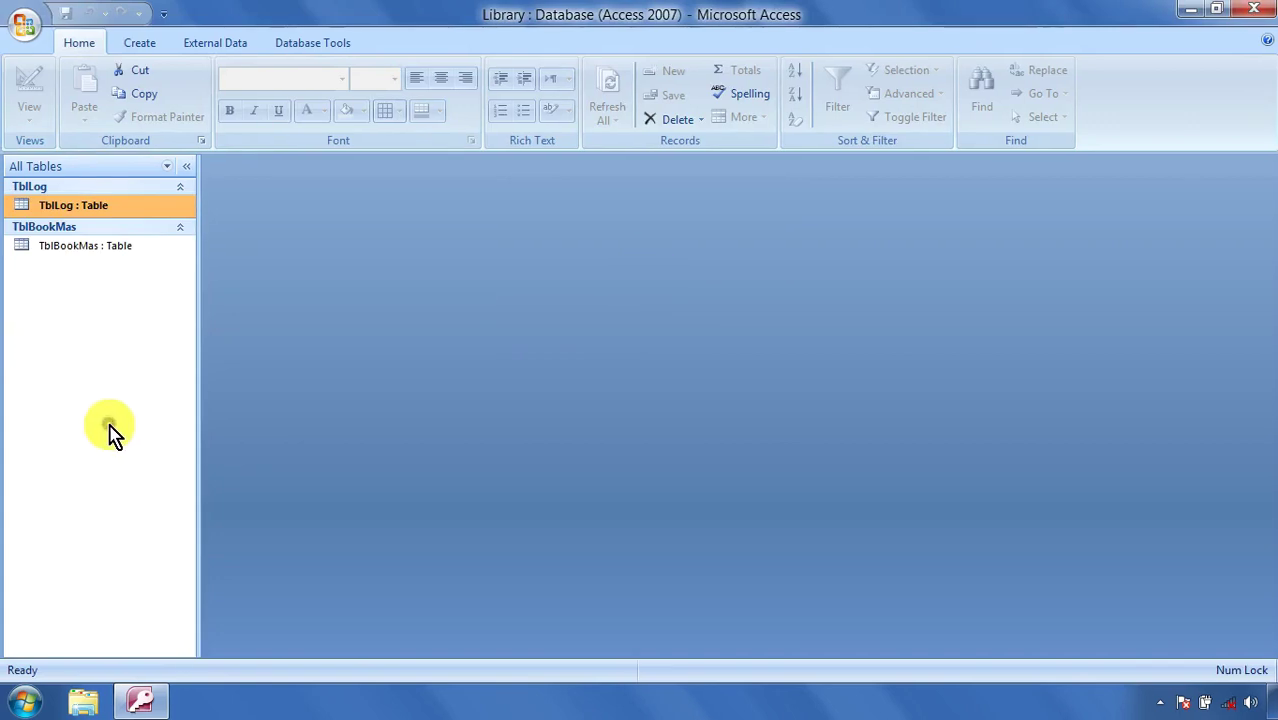
# Create another table in Design view with a Text field named Id_No and replace its default field size.
pyautogui.click(140, 42)
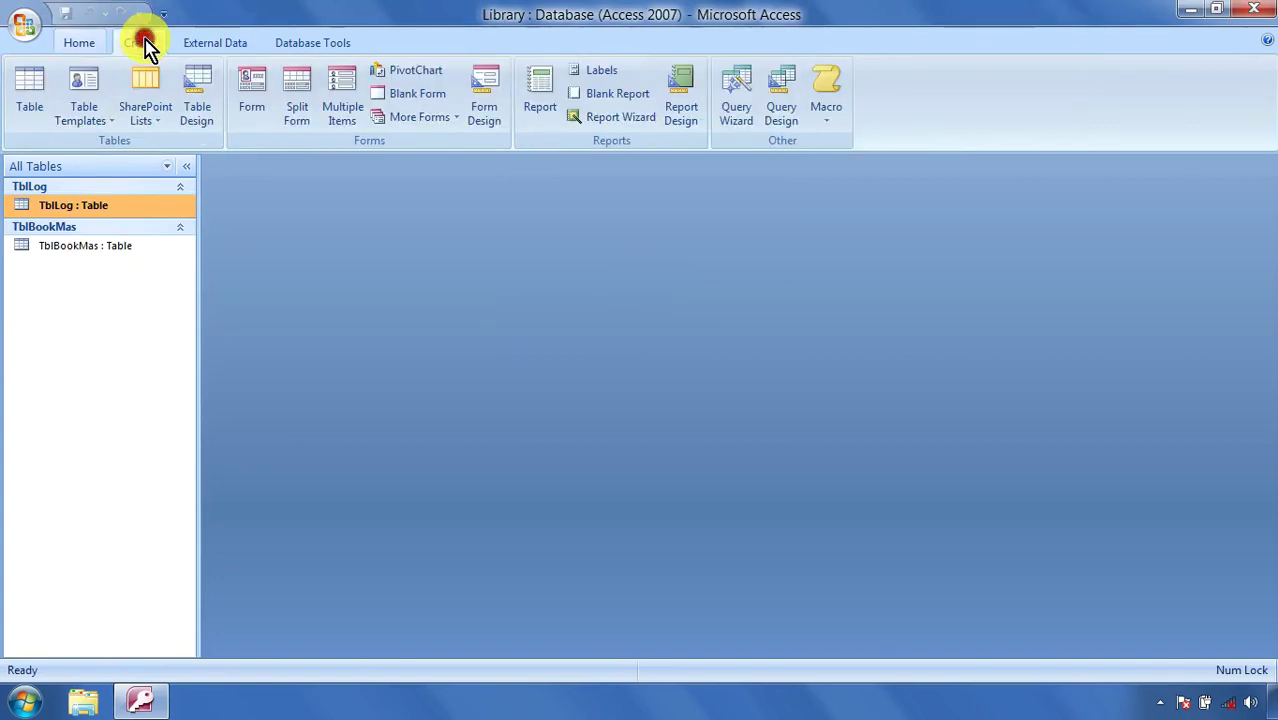
pyautogui.click(197, 126)
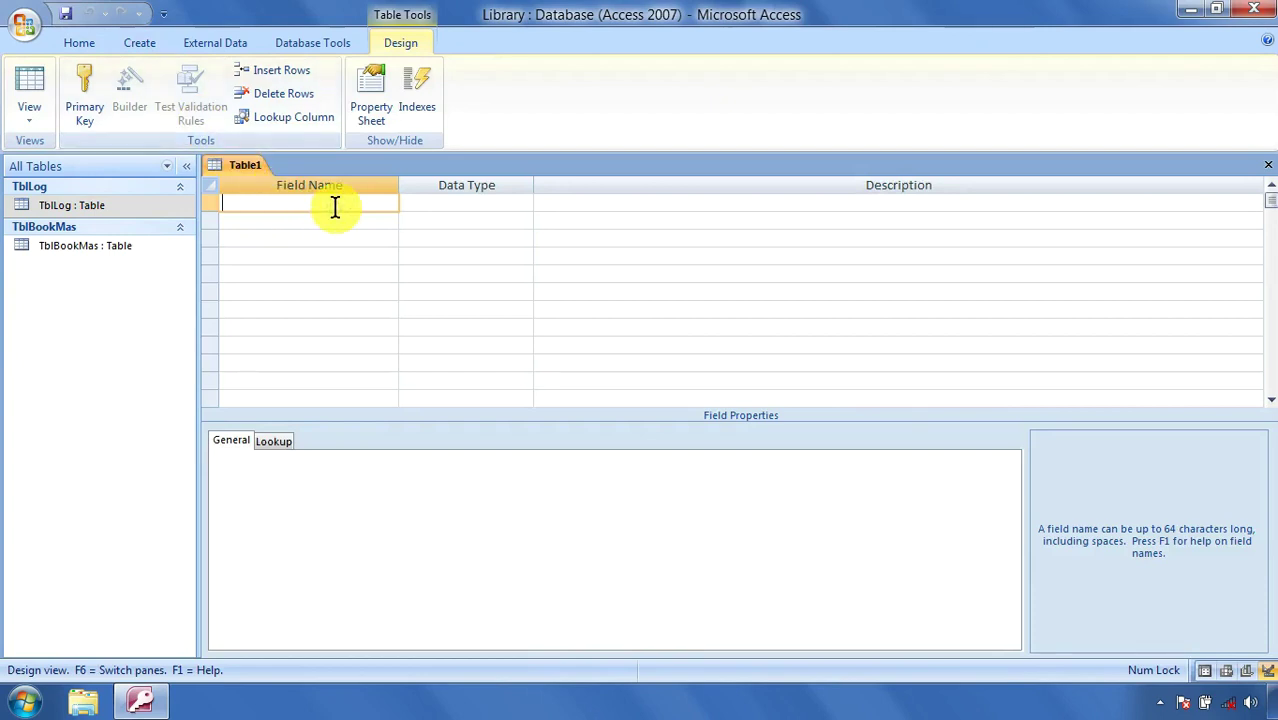
pyautogui.write('Id_No')
pyautogui.press('Tab')
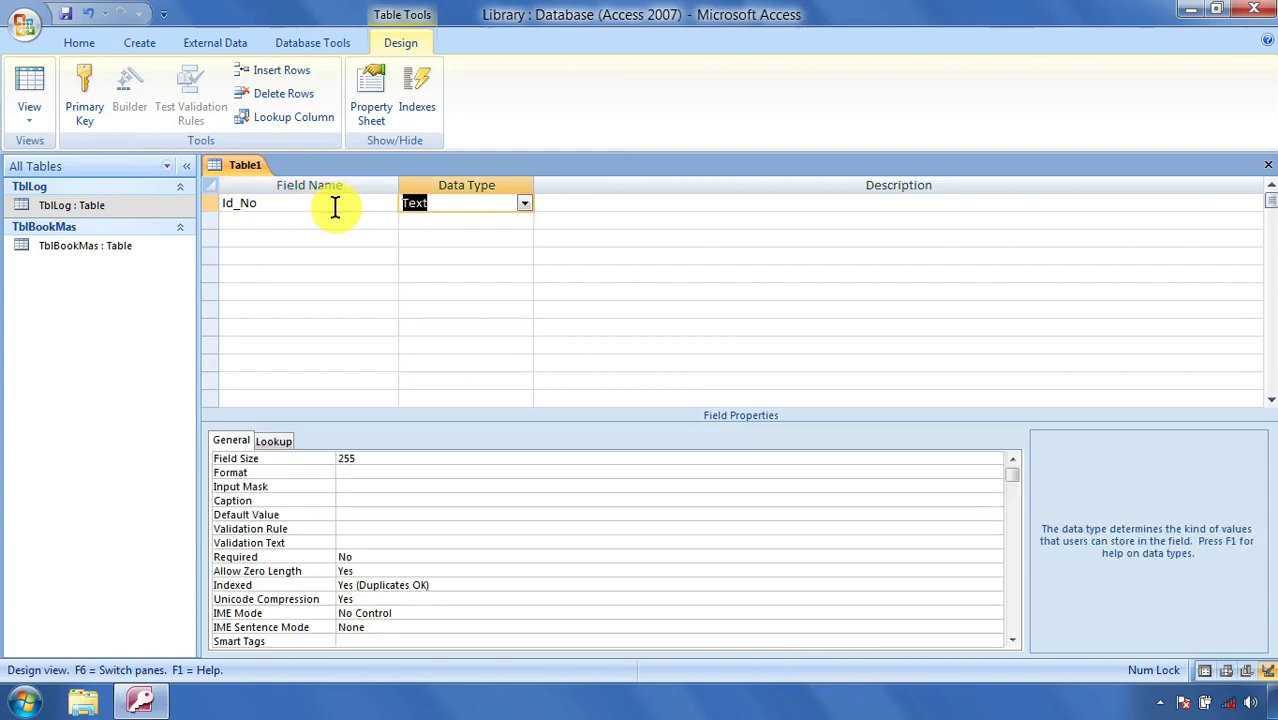
pyautogui.click(356, 456)
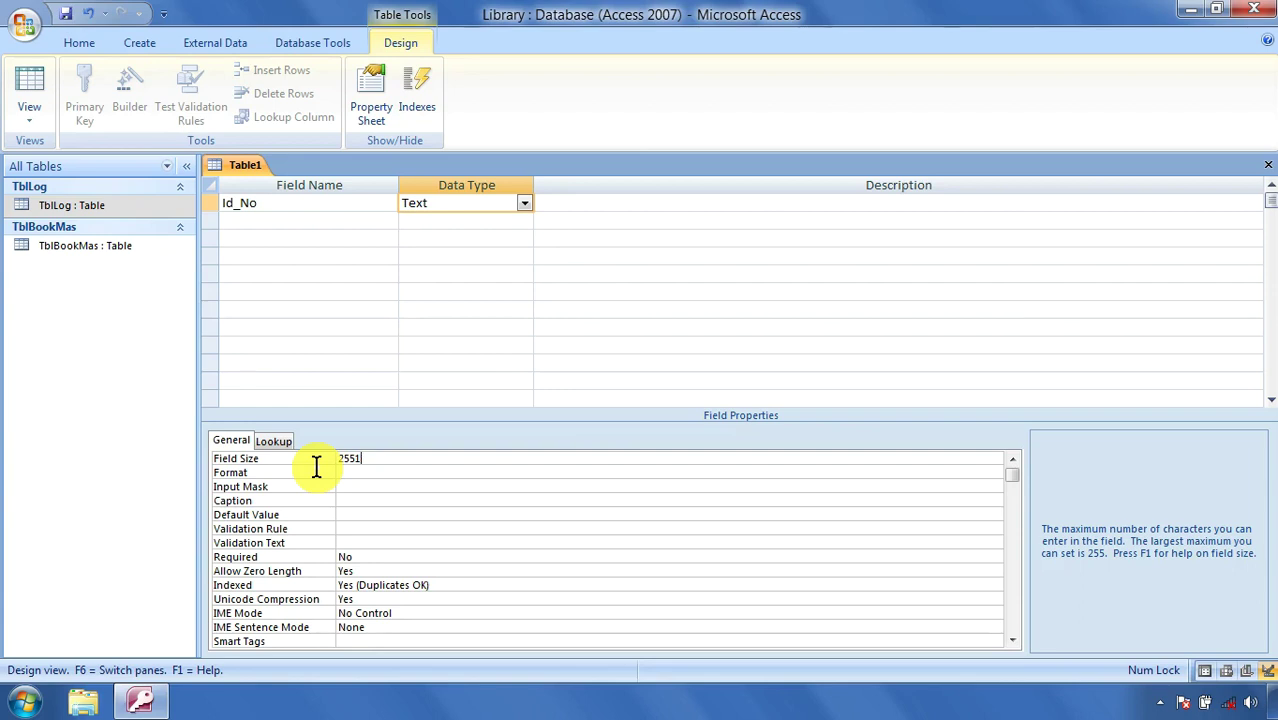
pyautogui.press('BackSpace')
pyautogui.press('BackSpace')
pyautogui.press('BackSpace')
# Add a Text field named MName with the description Member Name and a field size of 100.
pyautogui.click(316, 221)
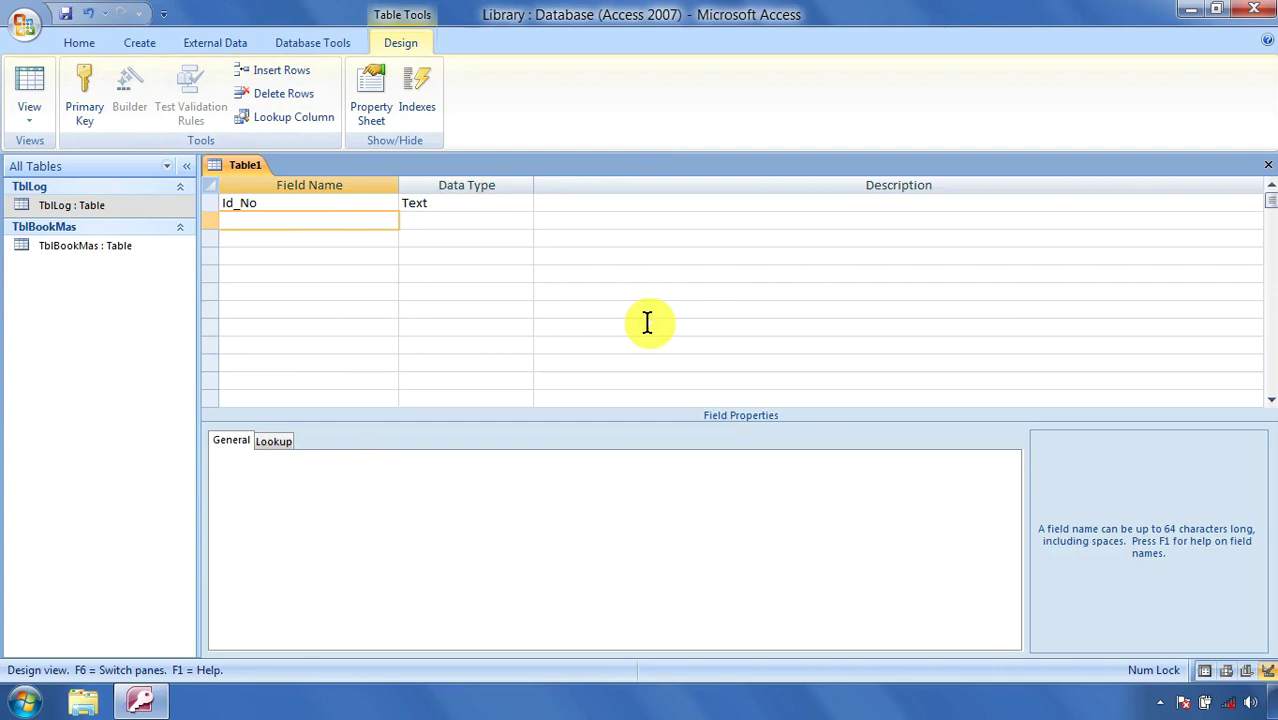
pyautogui.write('MName')
pyautogui.click(482, 216)
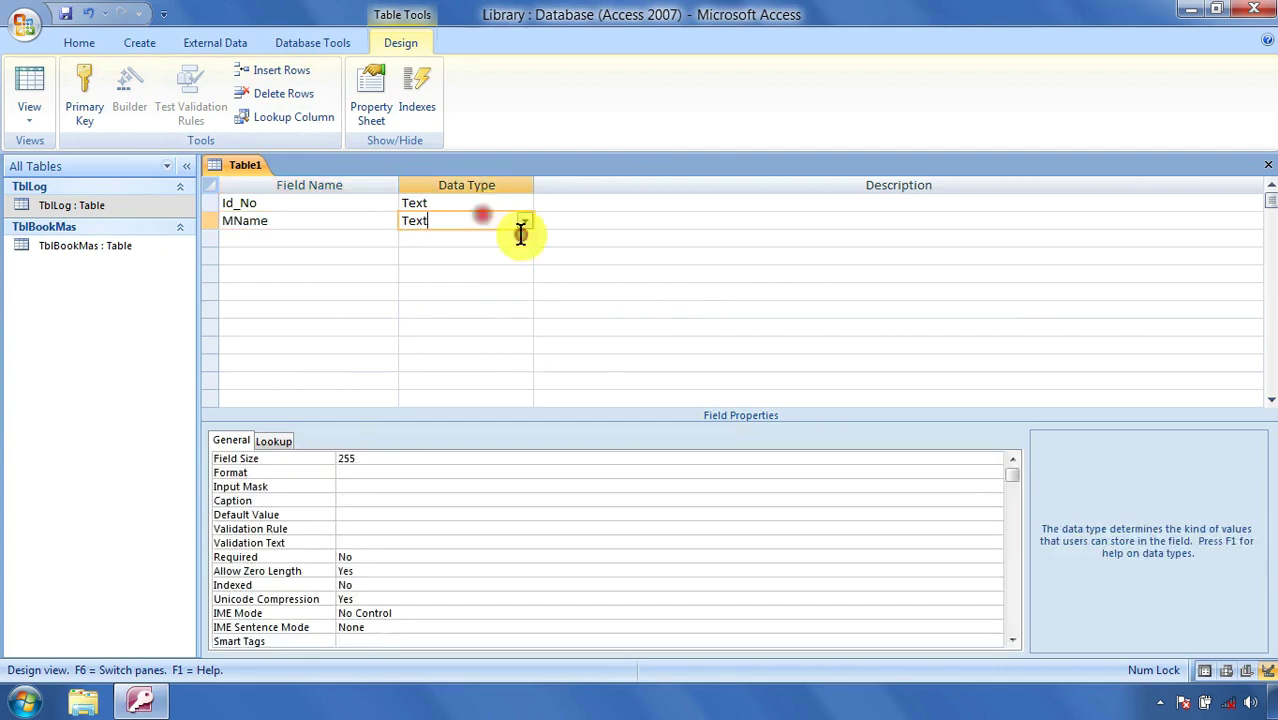
pyautogui.click(570, 218)
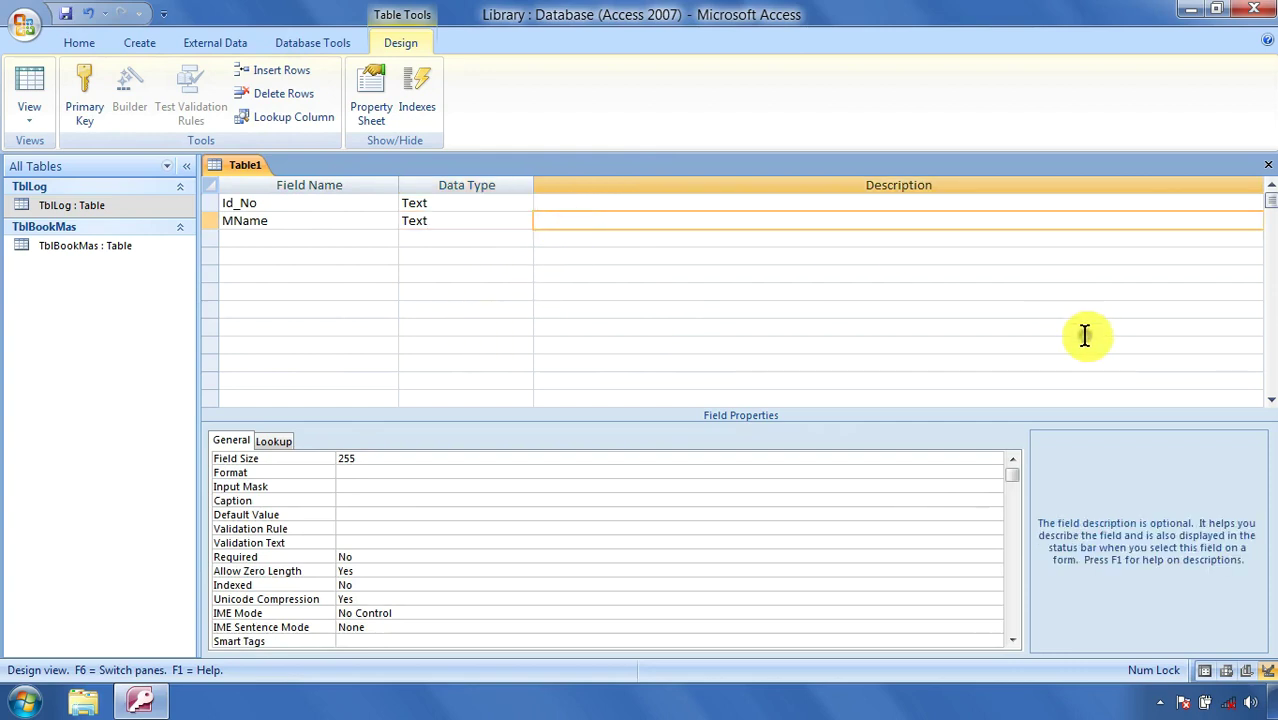
pyautogui.write('Member Name')
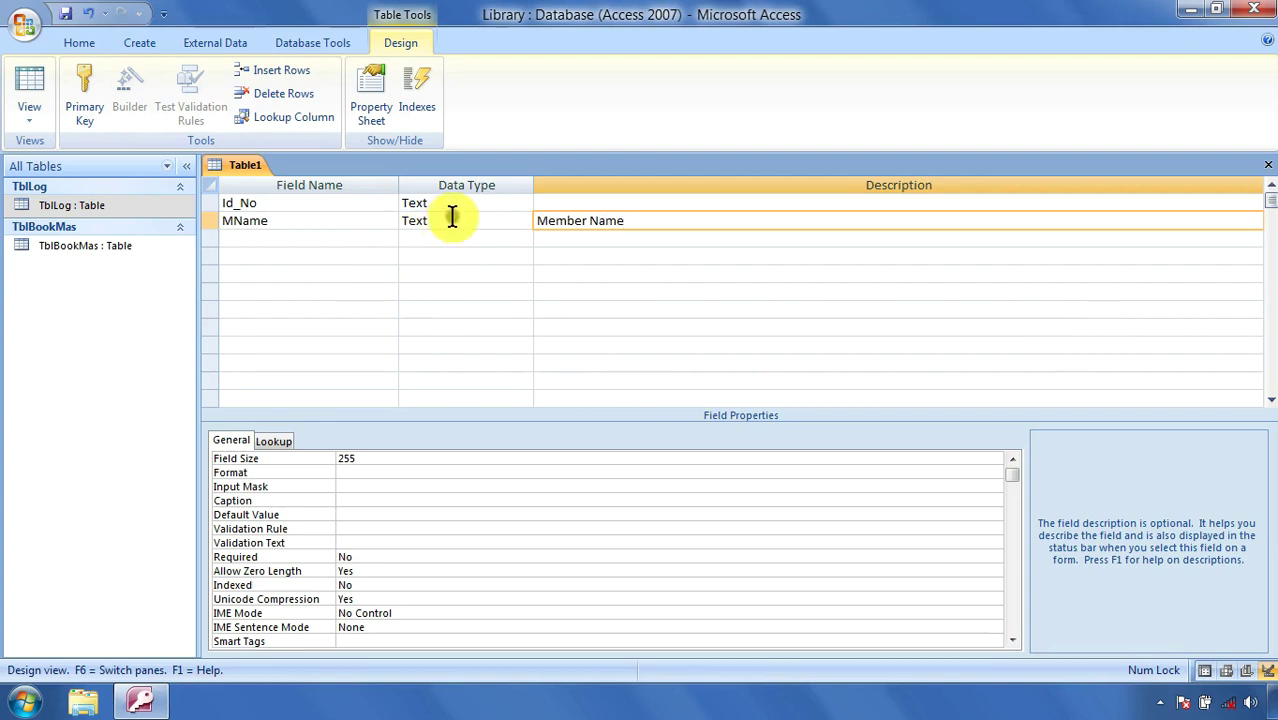
pyautogui.moveTo(392, 458); pyautogui.dragTo(310, 455)
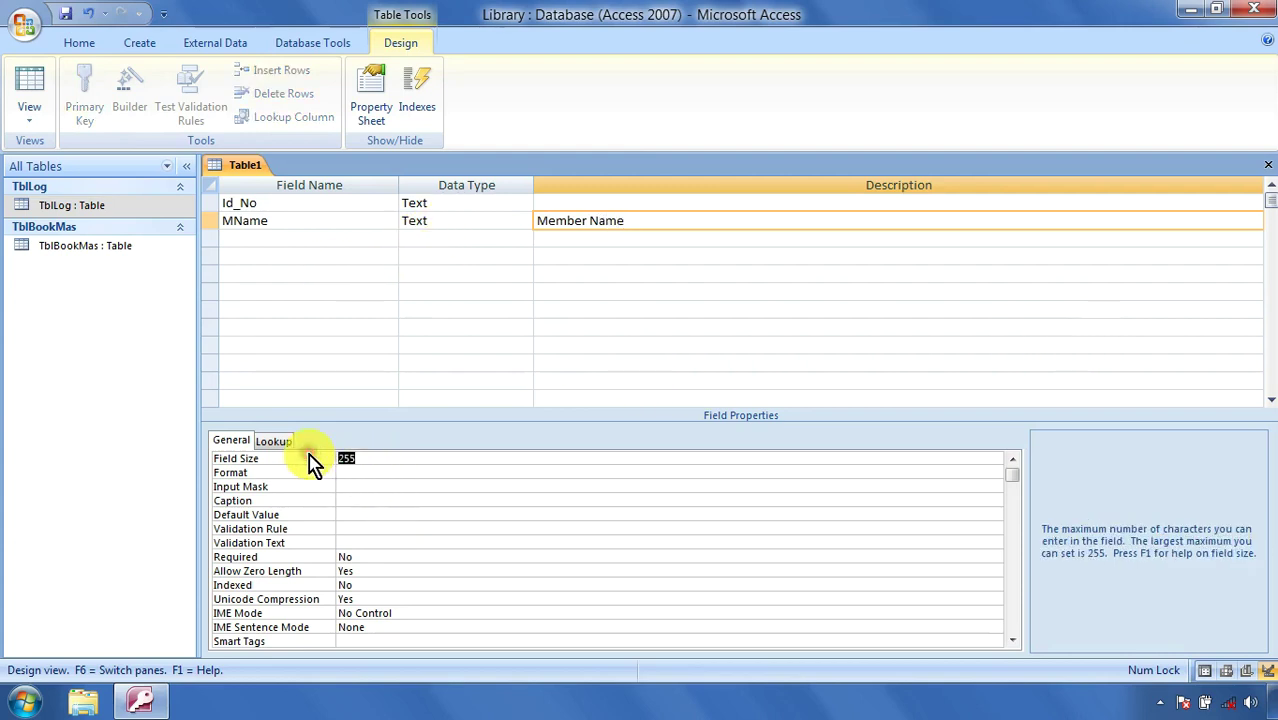
pyautogui.write('100')
# Add a Text field named Addr below MName with the description Address.
pyautogui.click(262, 240)
pyautogui.write('Addr')
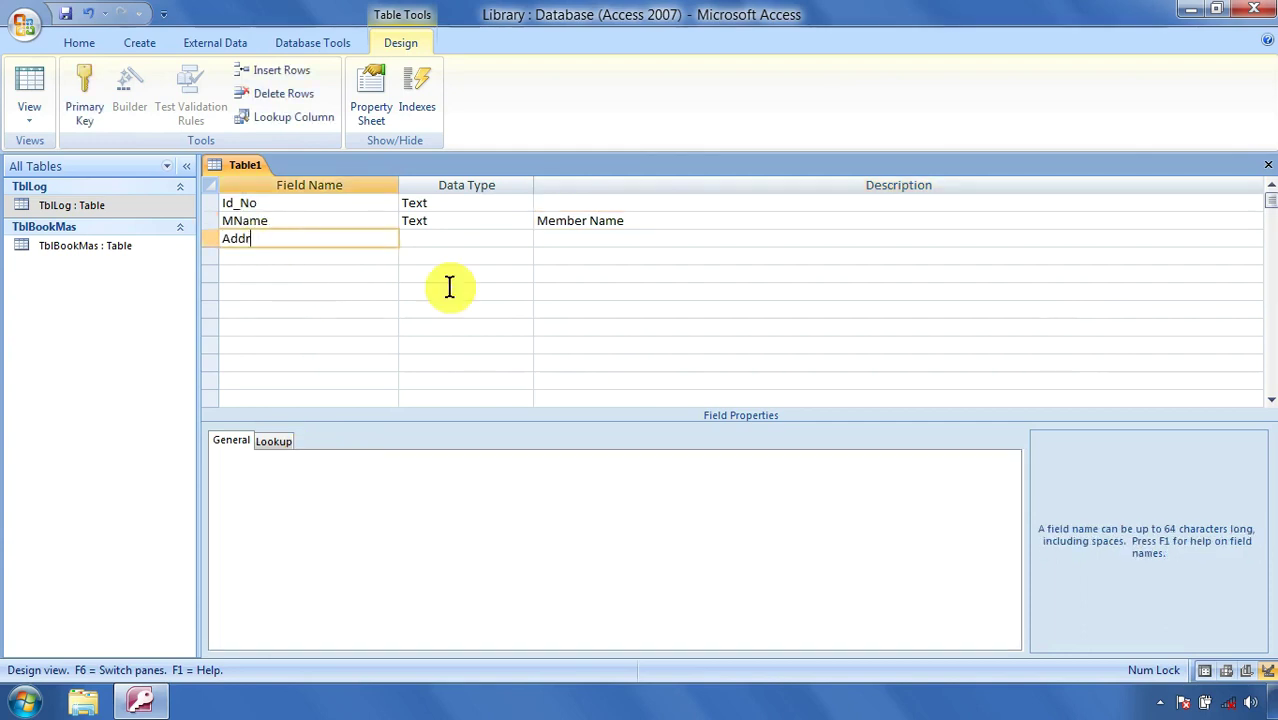
pyautogui.click(448, 238)
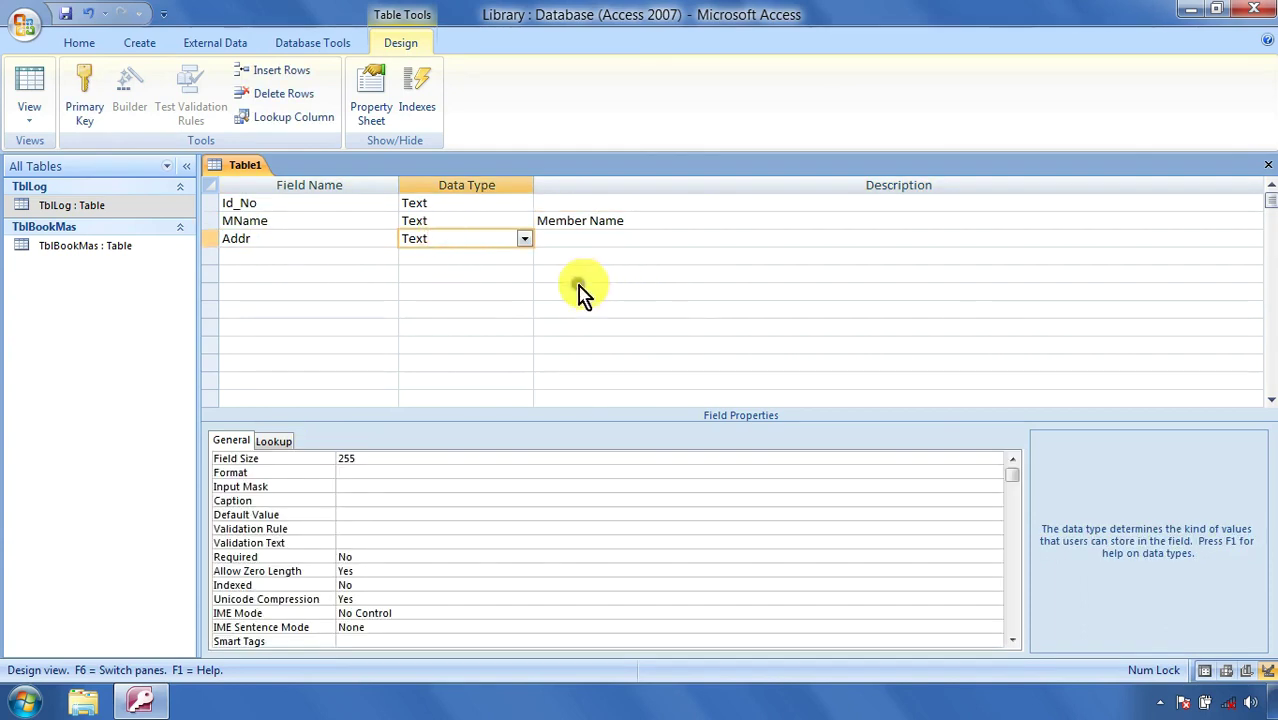
pyautogui.click(575, 240)
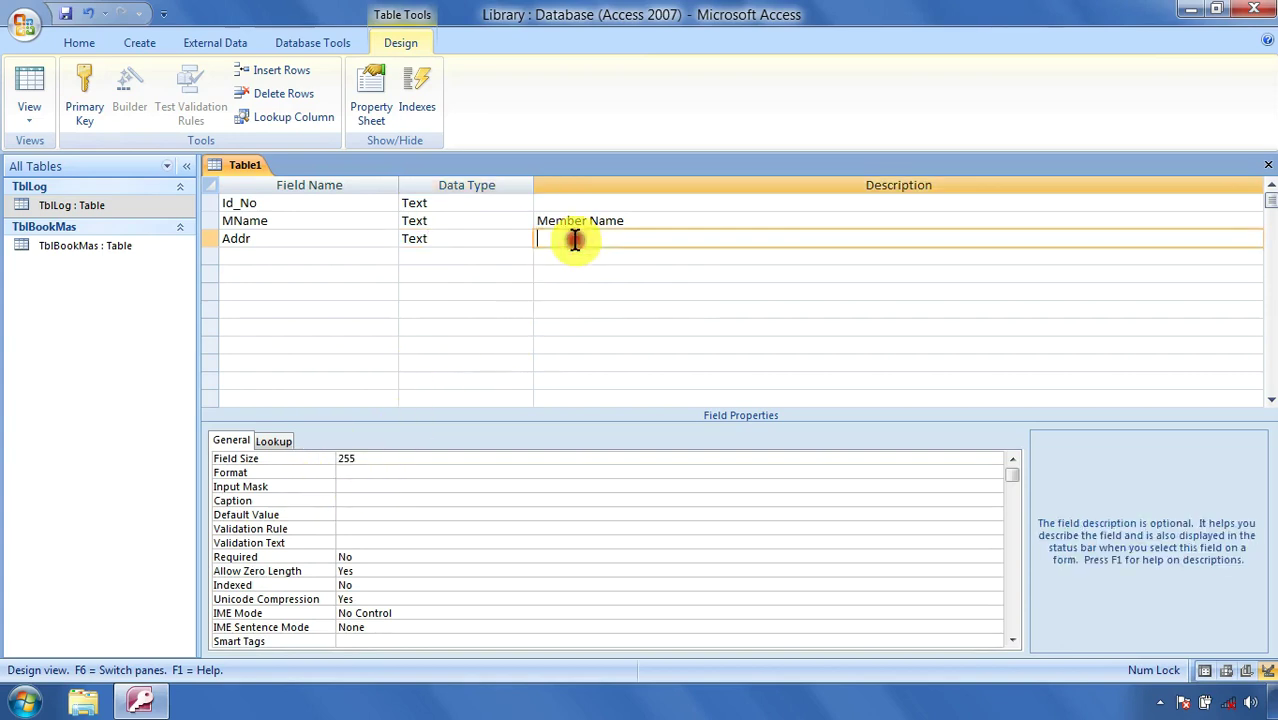
pyautogui.write('Address')
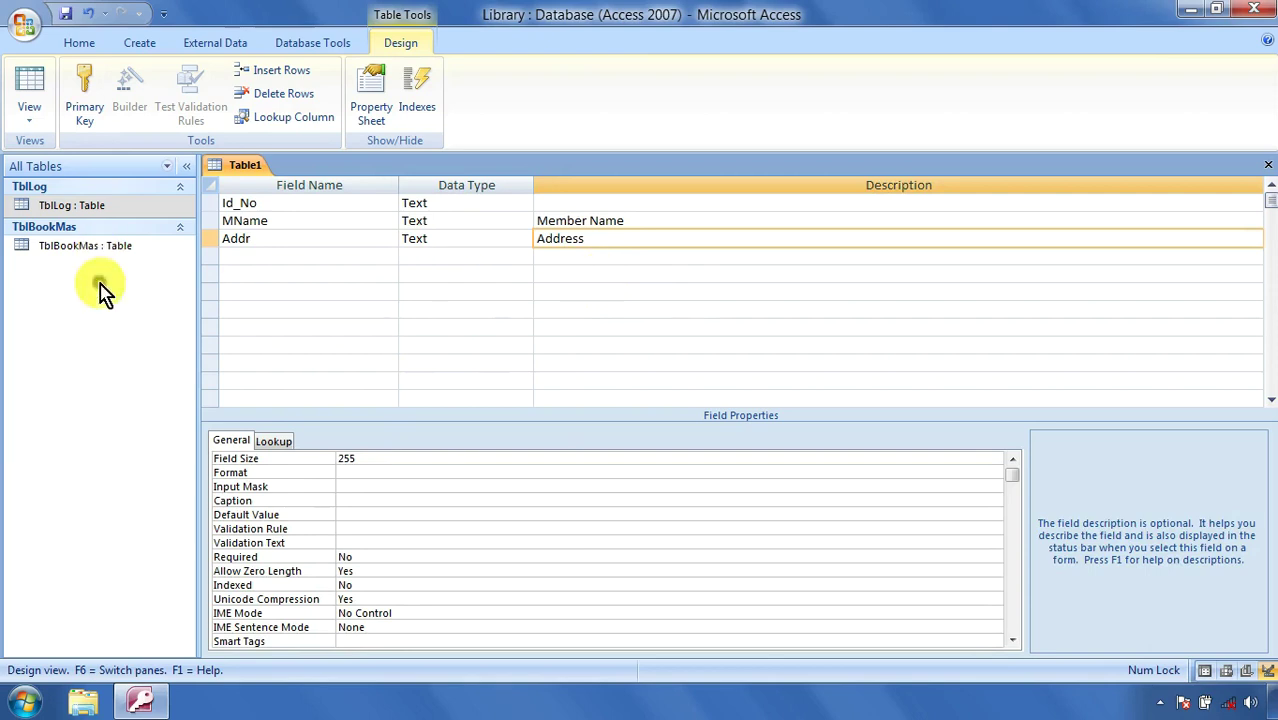
# Add a field named DOR below Addr with the Date/Time data type.
pyautogui.click(220, 256)
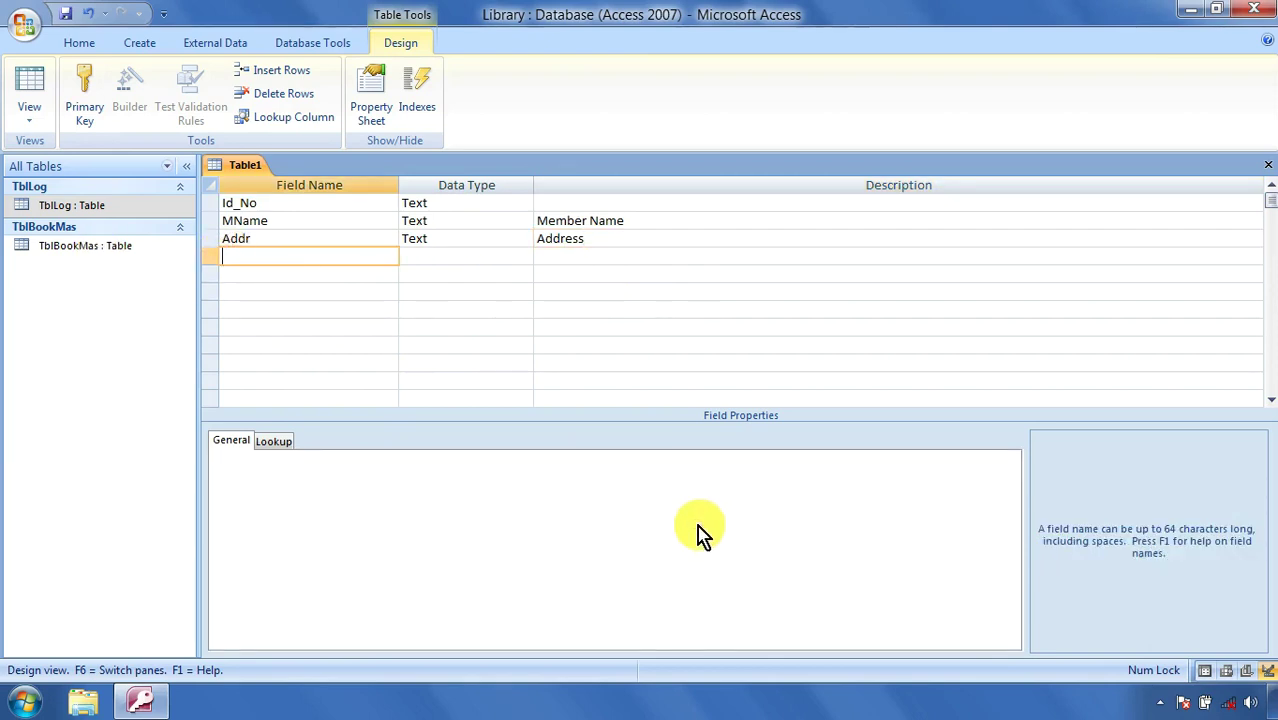
pyautogui.write('DOR')
pyautogui.press('Tab')
pyautogui.write('da')
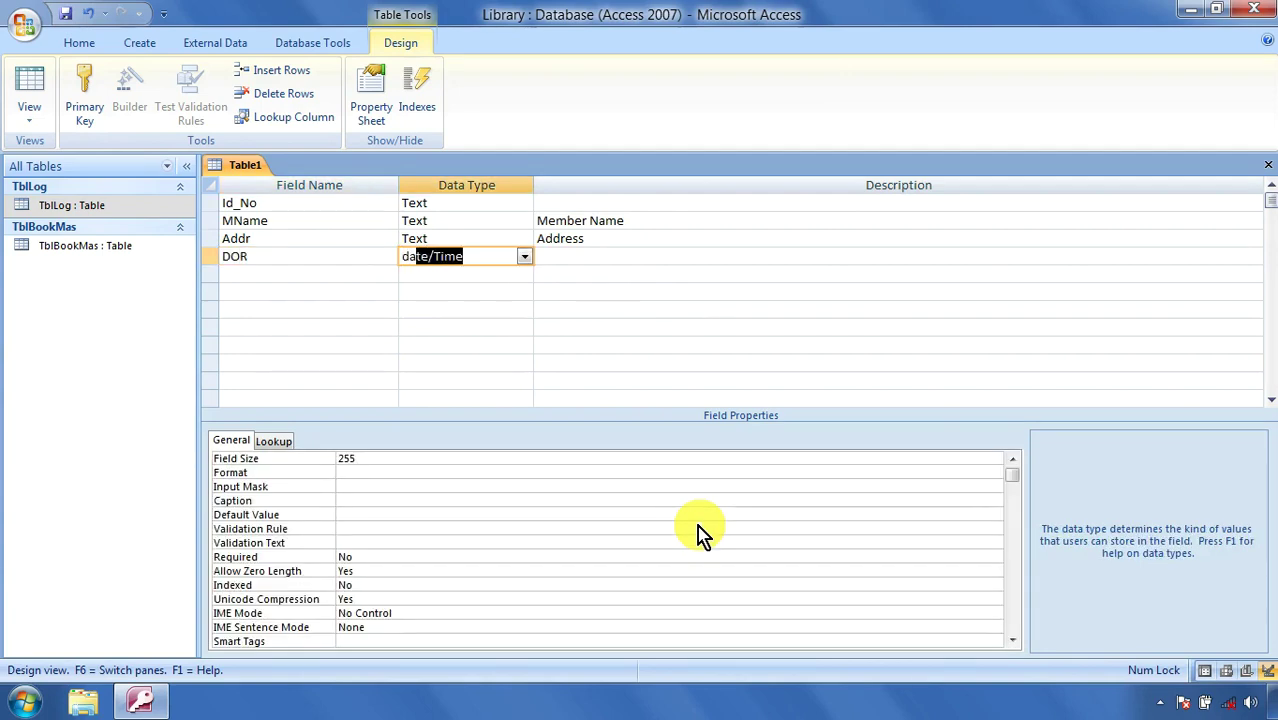
pyautogui.press('Tab')
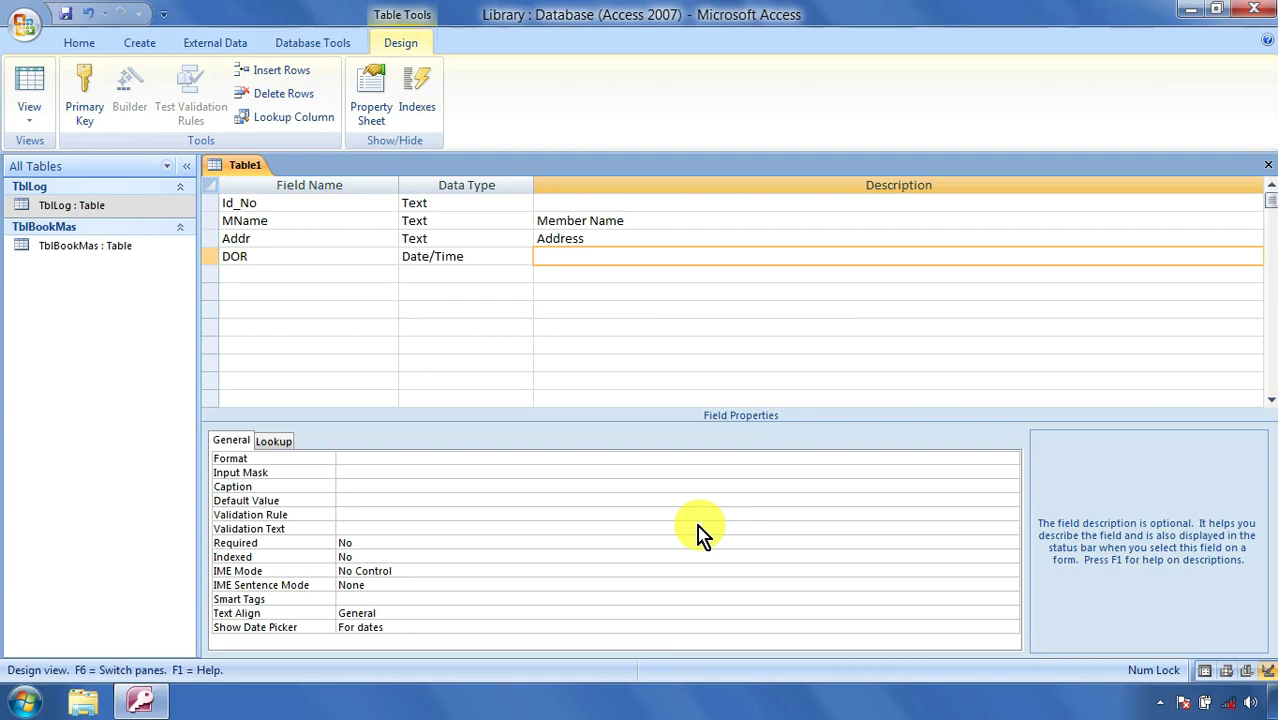
# Add a Date/Time field named DOE below DOR with the description Date of Expiry.
pyautogui.click(236, 277)
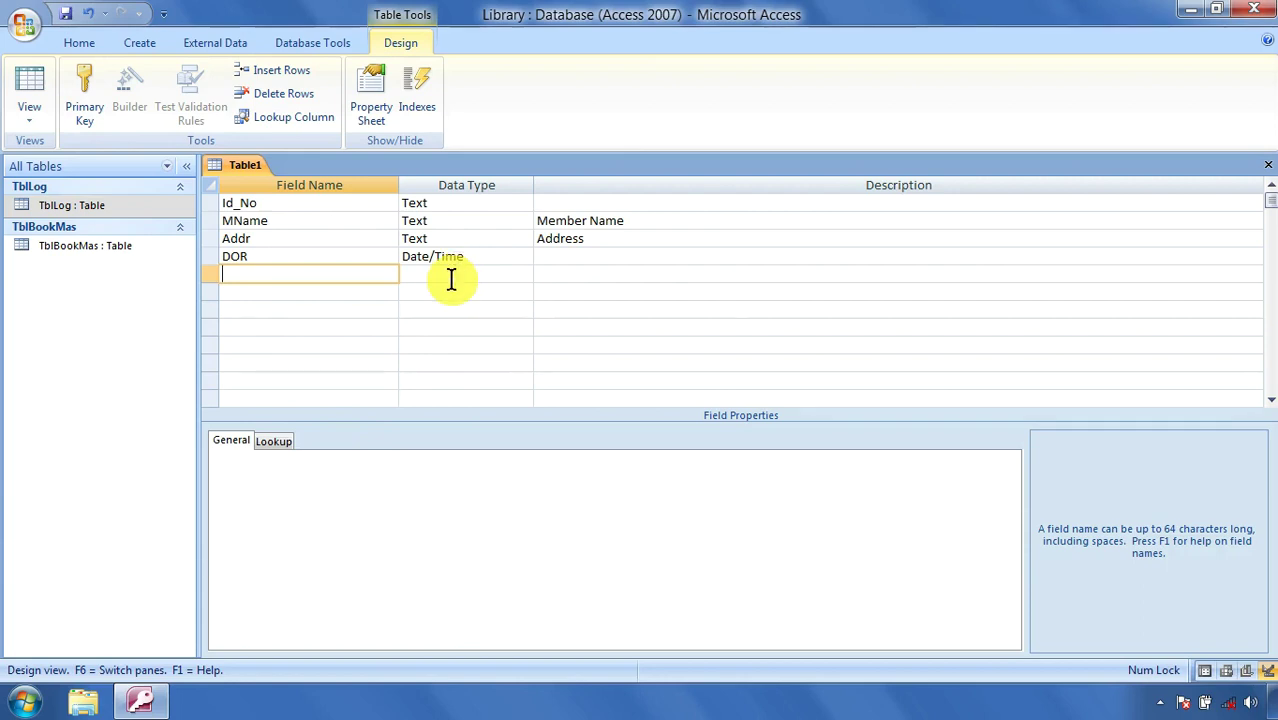
pyautogui.write('OE')
pyautogui.press('Tab')
pyautogui.write('d')
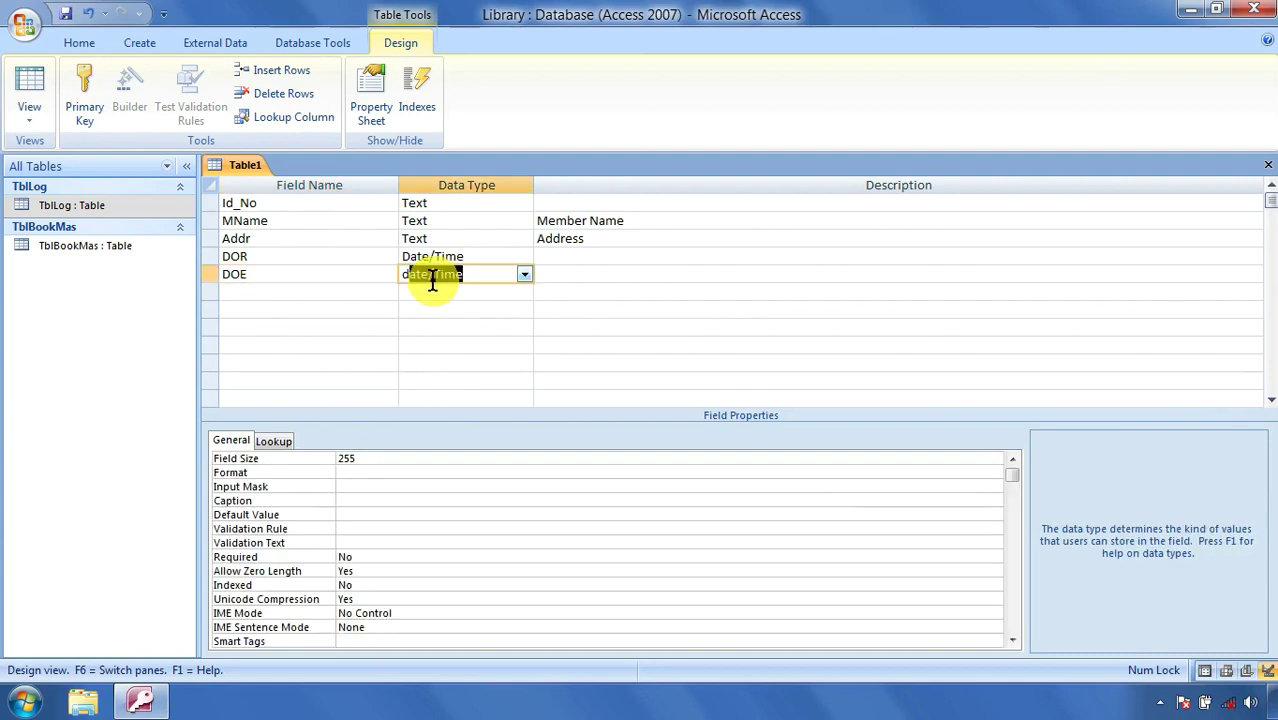
pyautogui.press('Tab')
pyautogui.write('Dat')
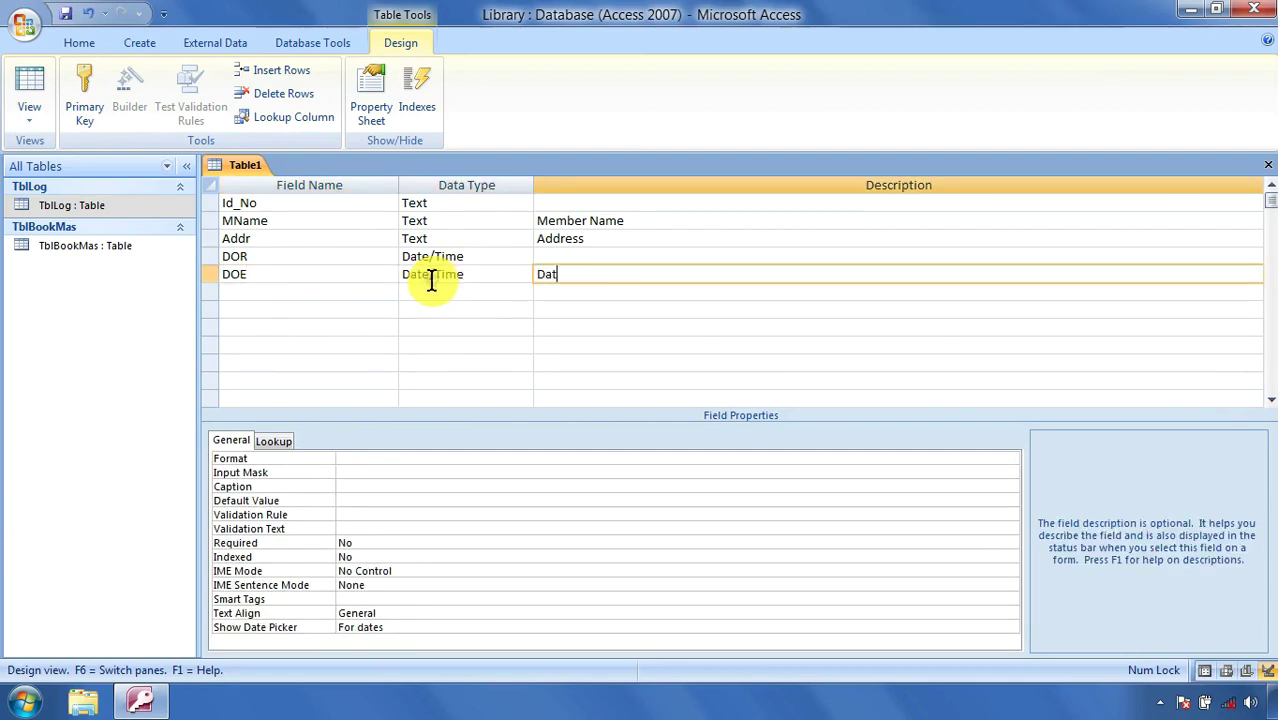
pyautogui.write('e of Expiry')
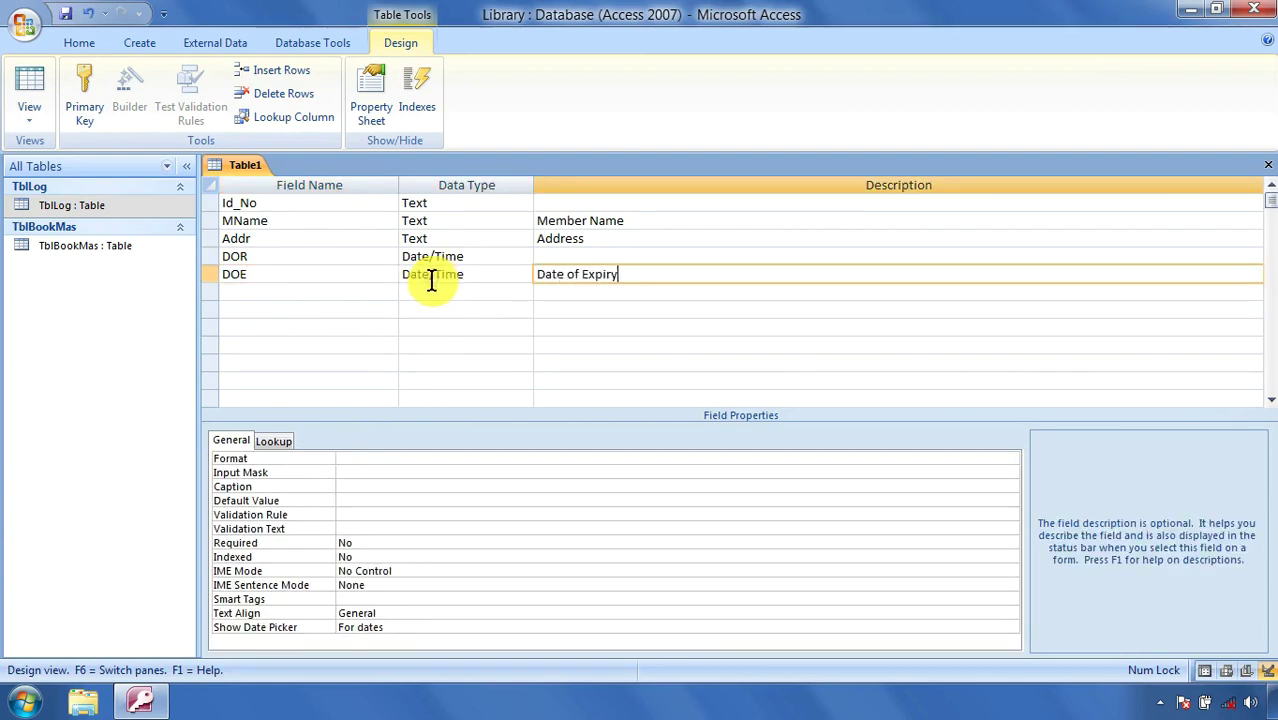
# Add a Text field named Status below DOE with the description Active/Deactive/Blocked.
pyautogui.click(254, 294)
pyautogui.write('Status')
pyautogui.press('Tab')
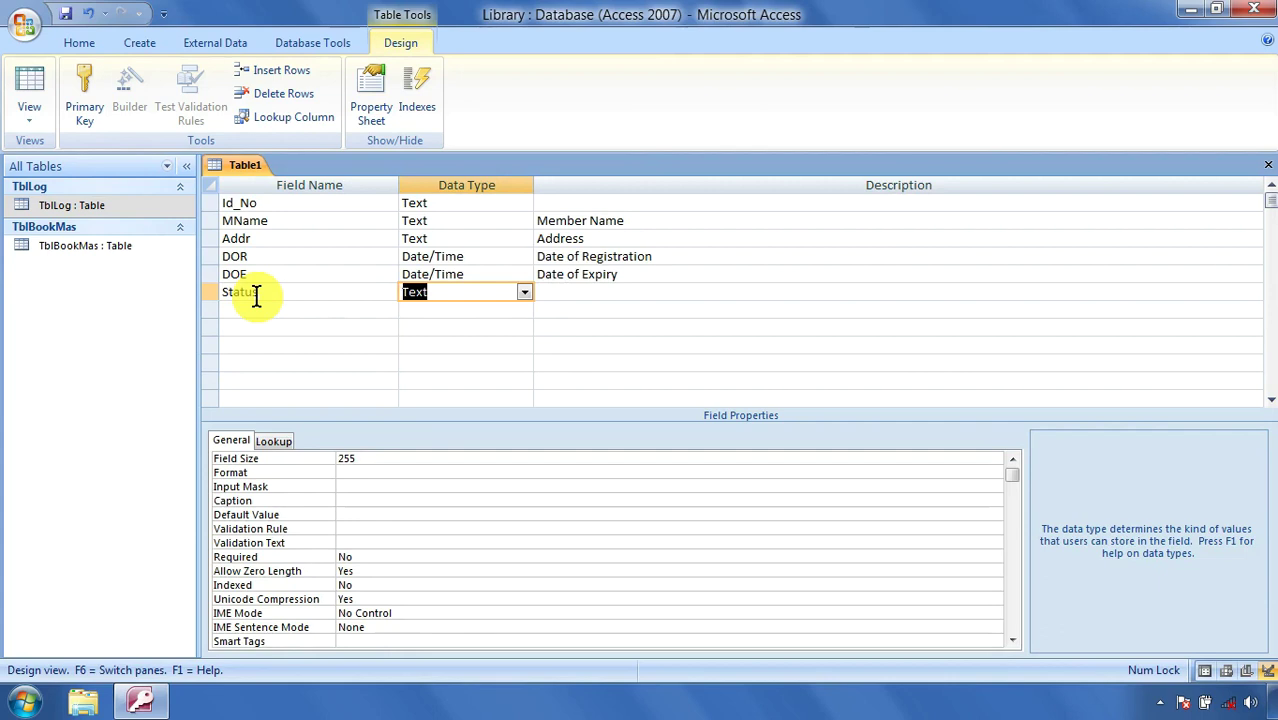
pyautogui.press('Tab')
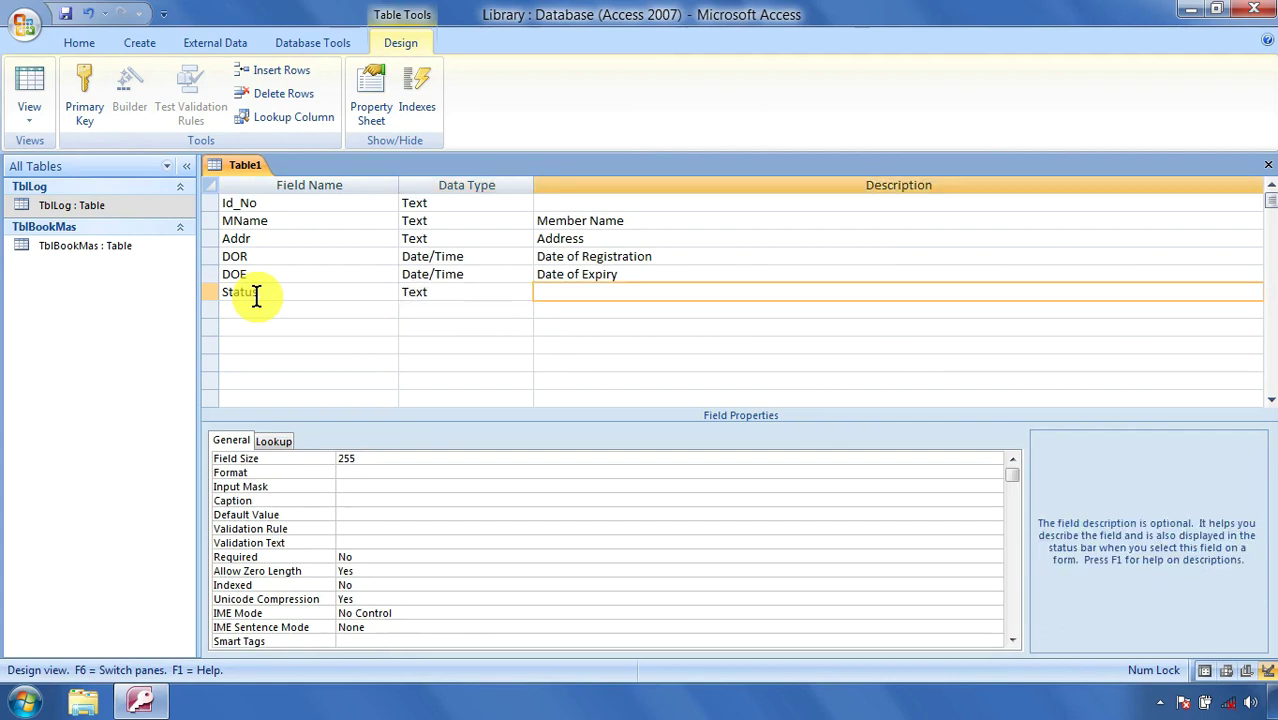
pyautogui.write('active/Deactive')
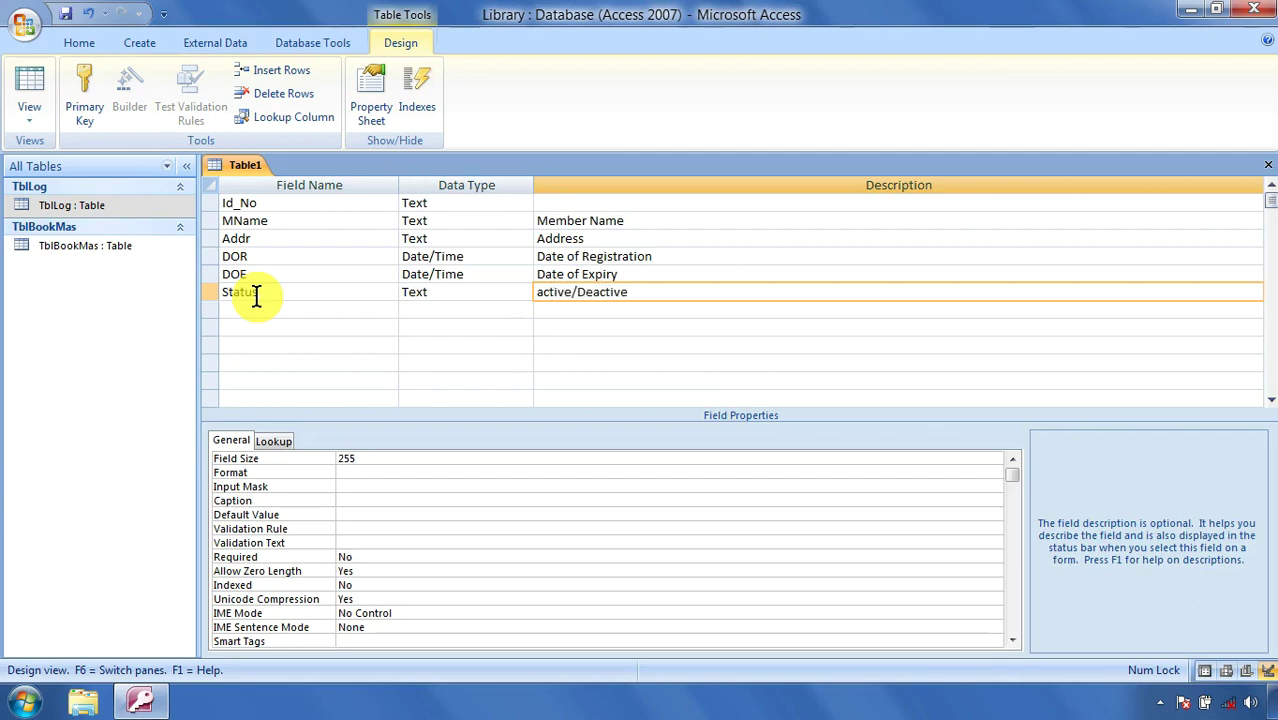
pyautogui.write('/Blocked')
# Add a Text field named Type below Status, leaving its description empty.
pyautogui.click(250, 309)
pyautogui.write('Type')
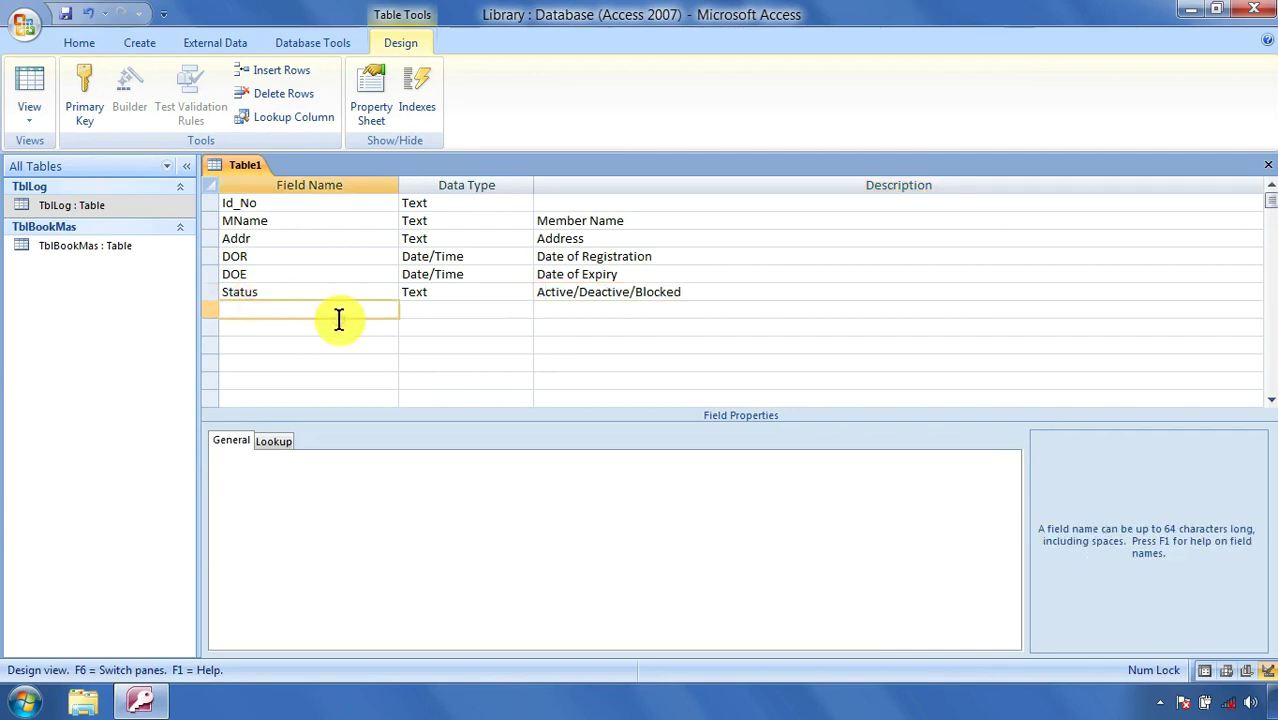
pyautogui.press('Tab')
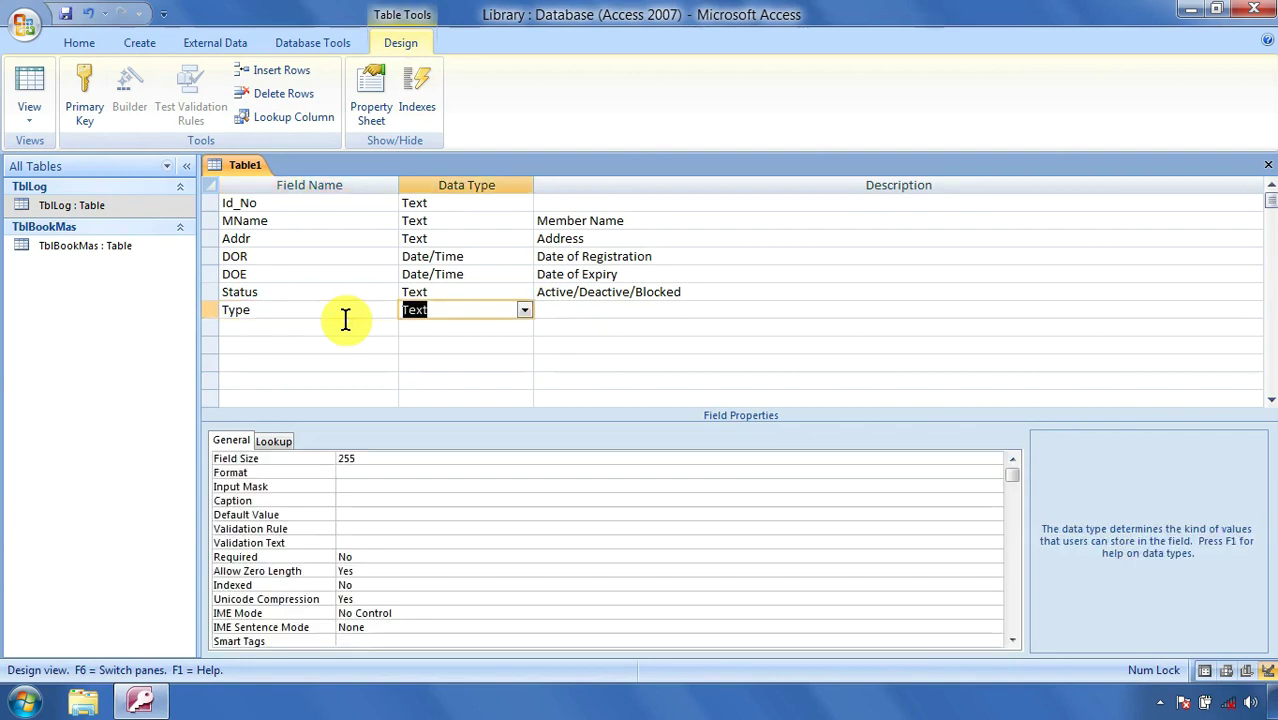
pyautogui.press('Tab')
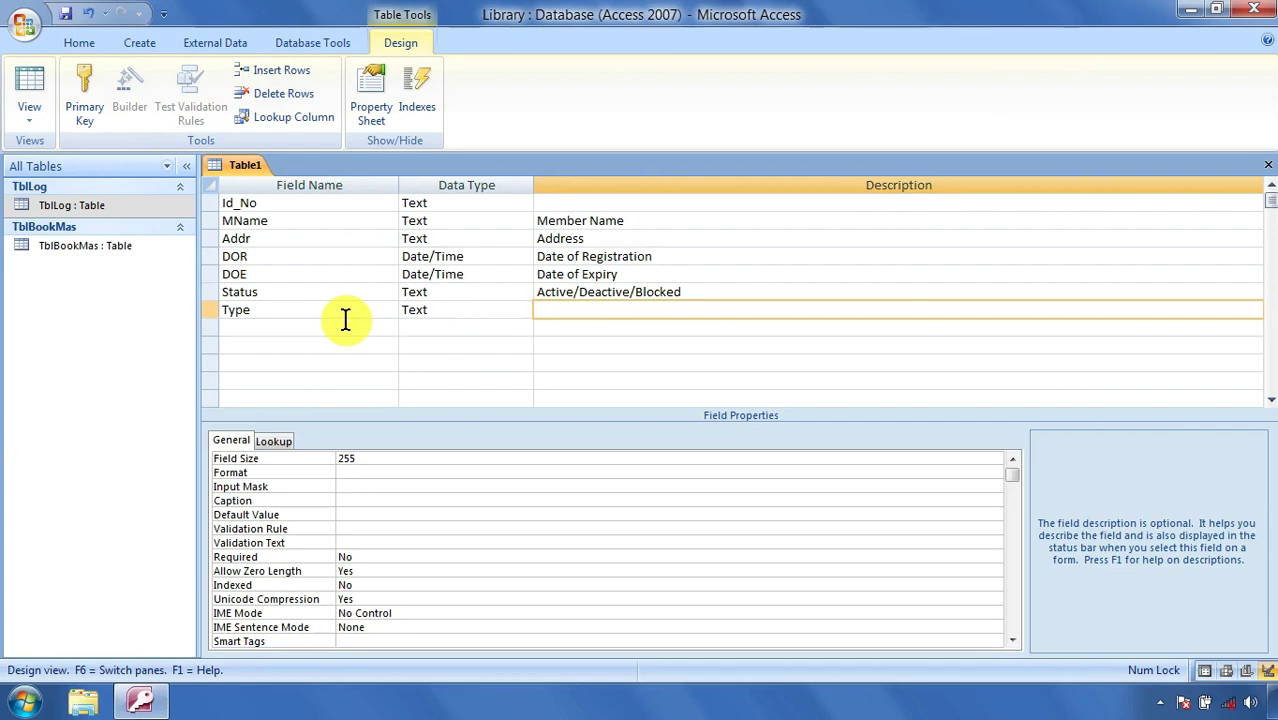
# Add a Number field named Amount below Type, leaving its description empty.
pyautogui.press('Return')
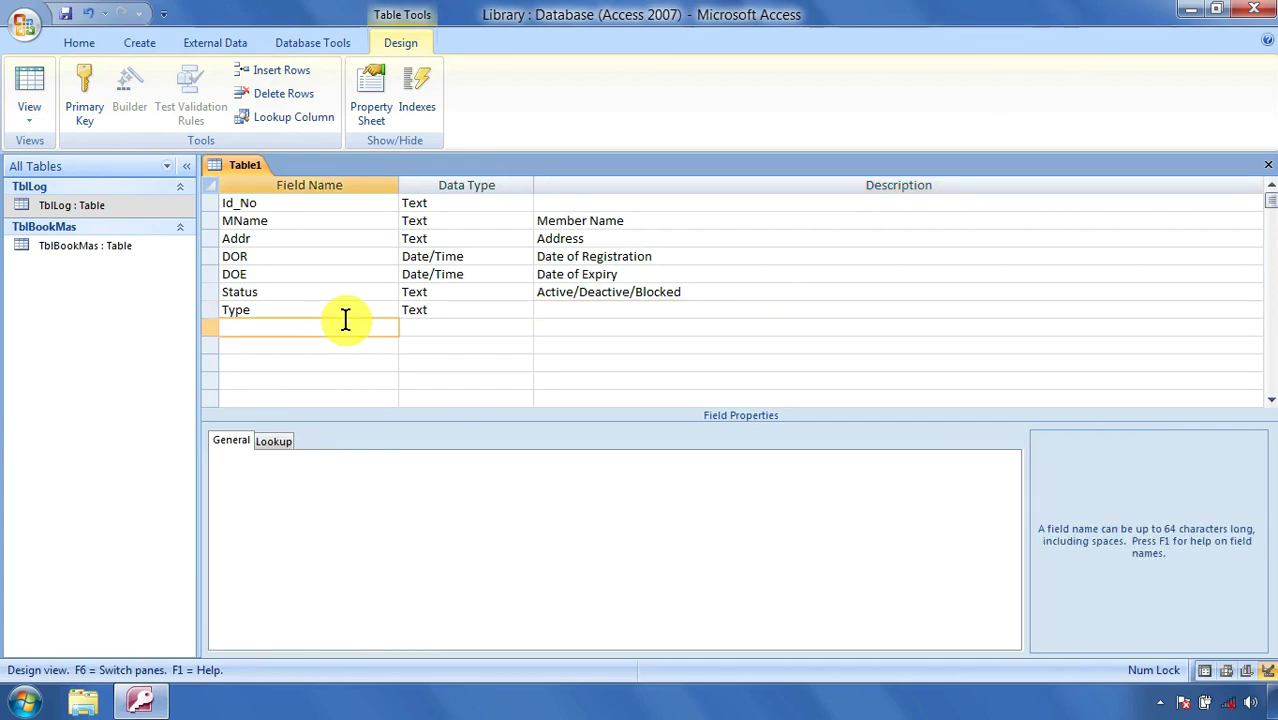
pyautogui.write('Amount')
pyautogui.press('Return')
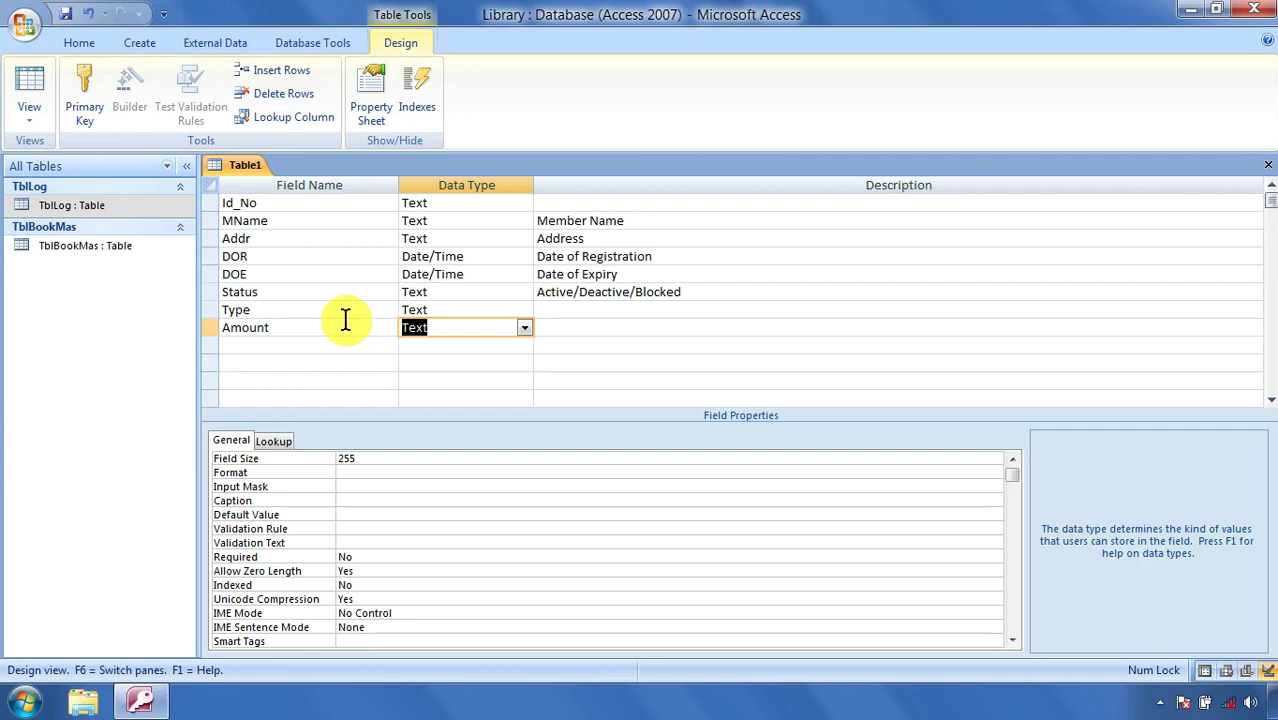
pyautogui.write('number')
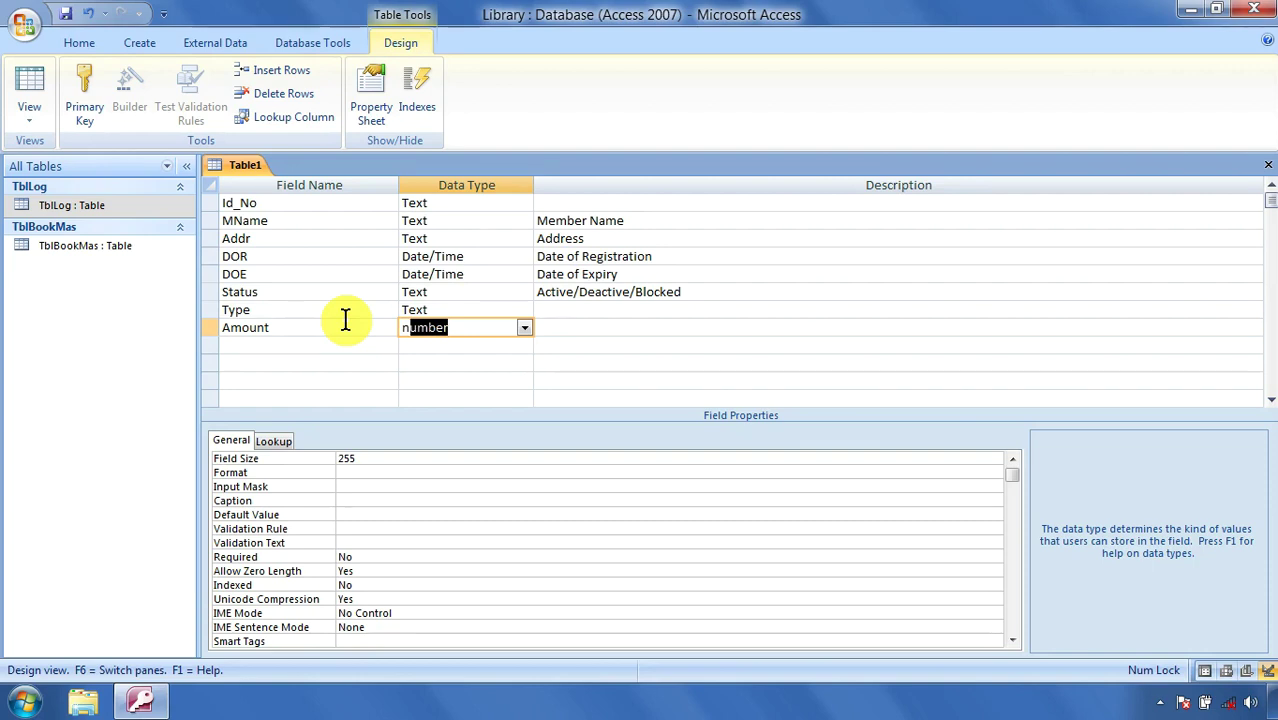
pyautogui.click(561, 326)
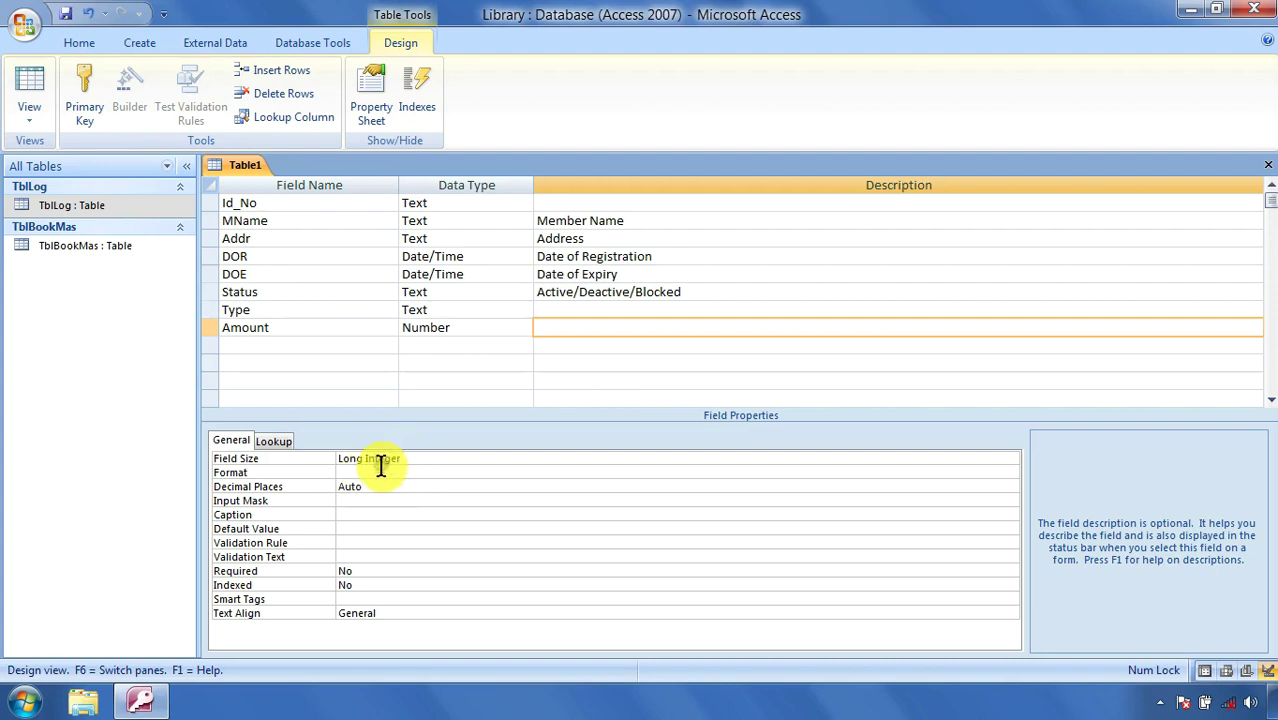
# Set the Amount field's size to Single and its format to Standard.
pyautogui.click(471, 460)
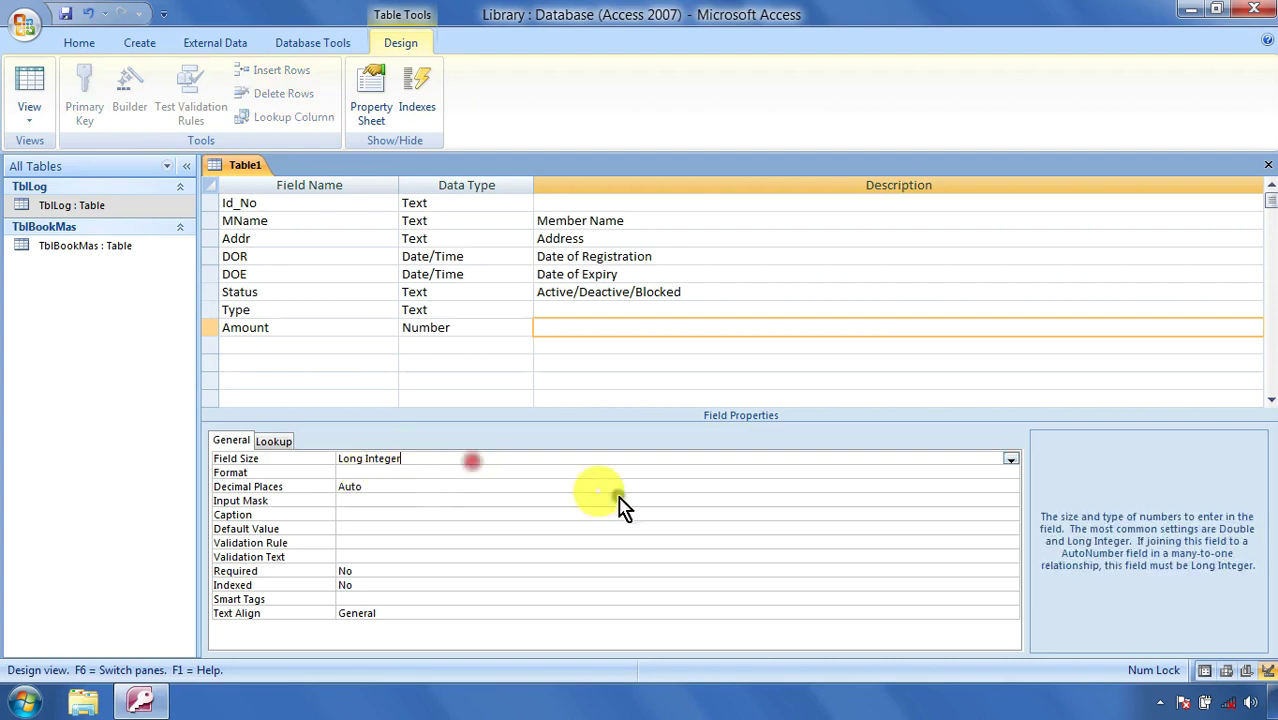
pyautogui.click(1007, 462)
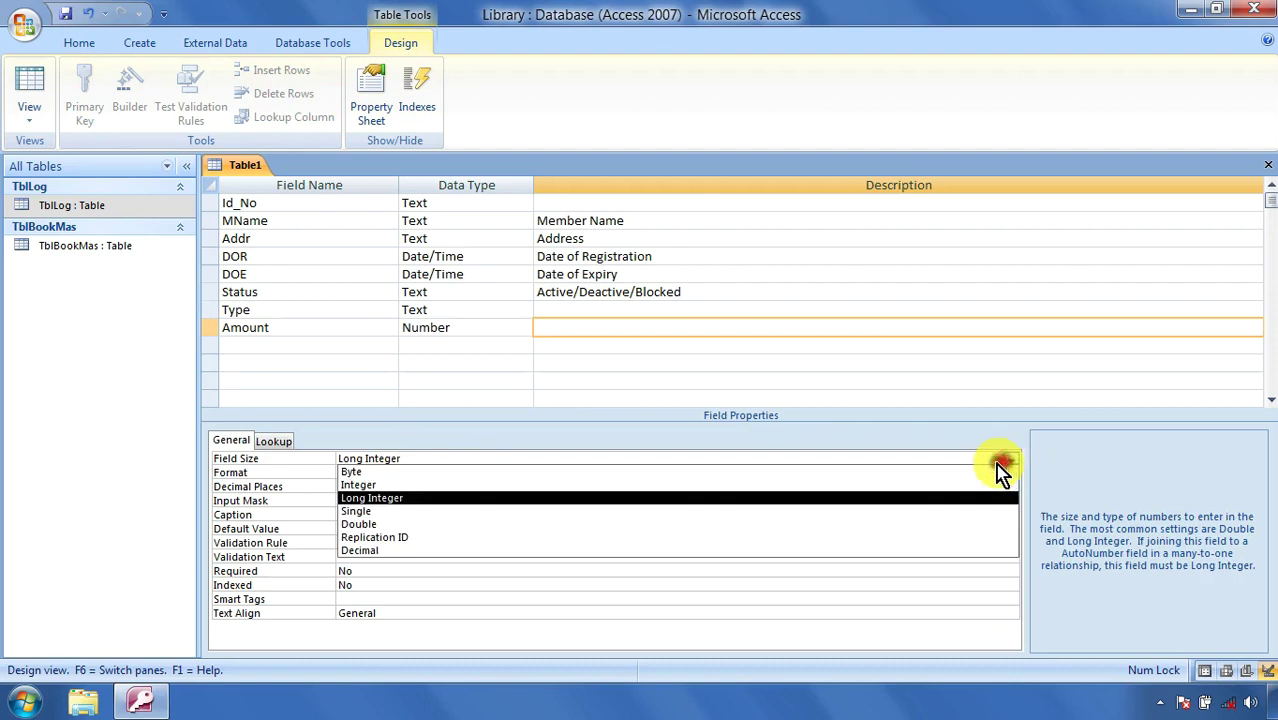
pyautogui.click(358, 512)
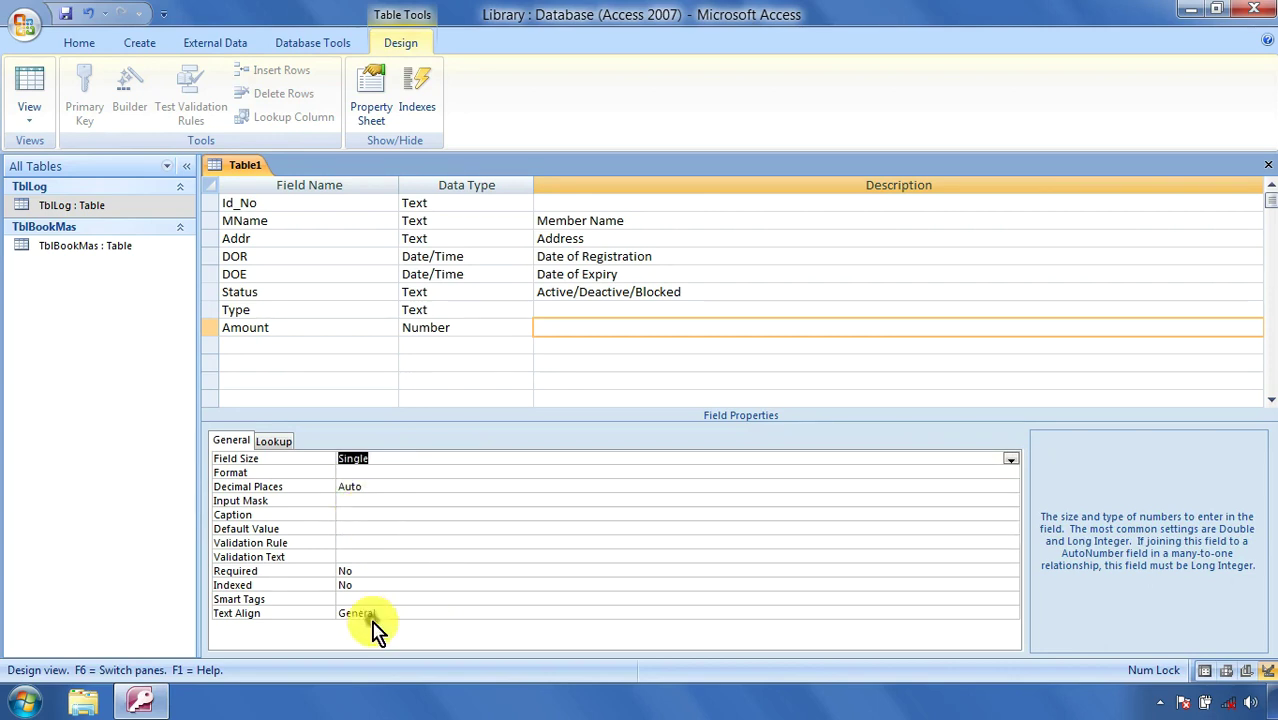
pyautogui.click(262, 472)
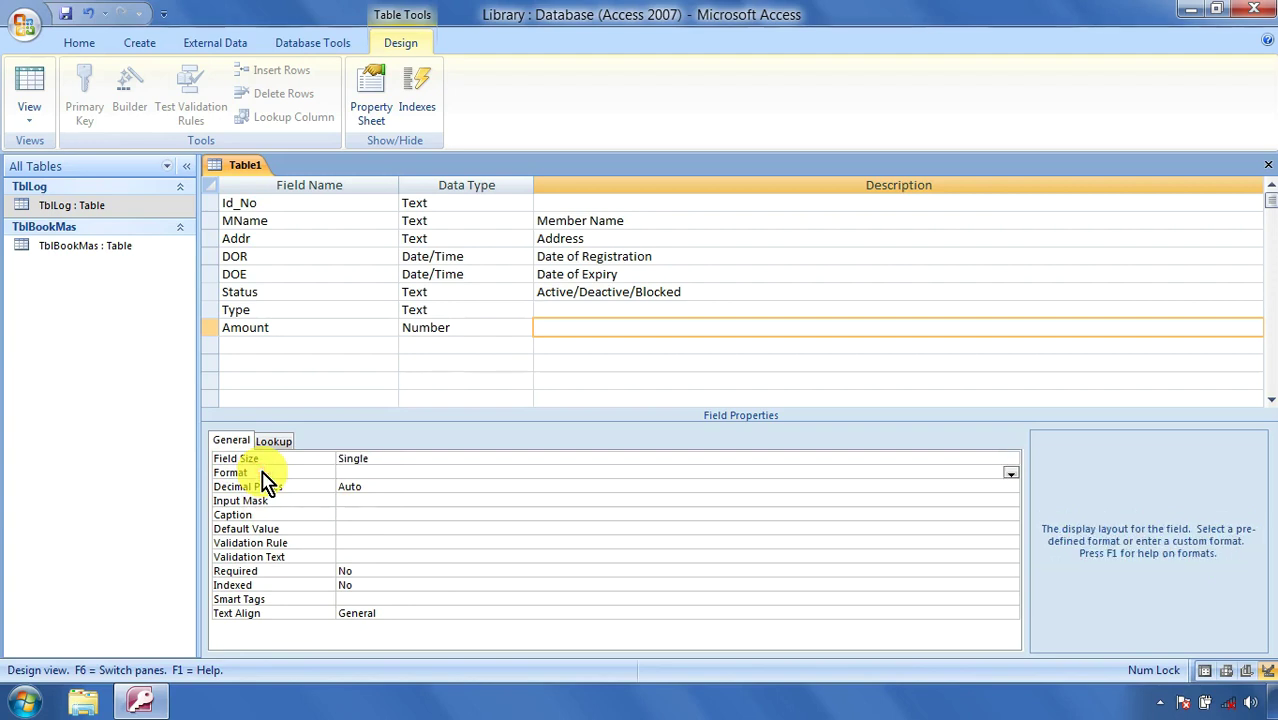
pyautogui.click(1010, 473)
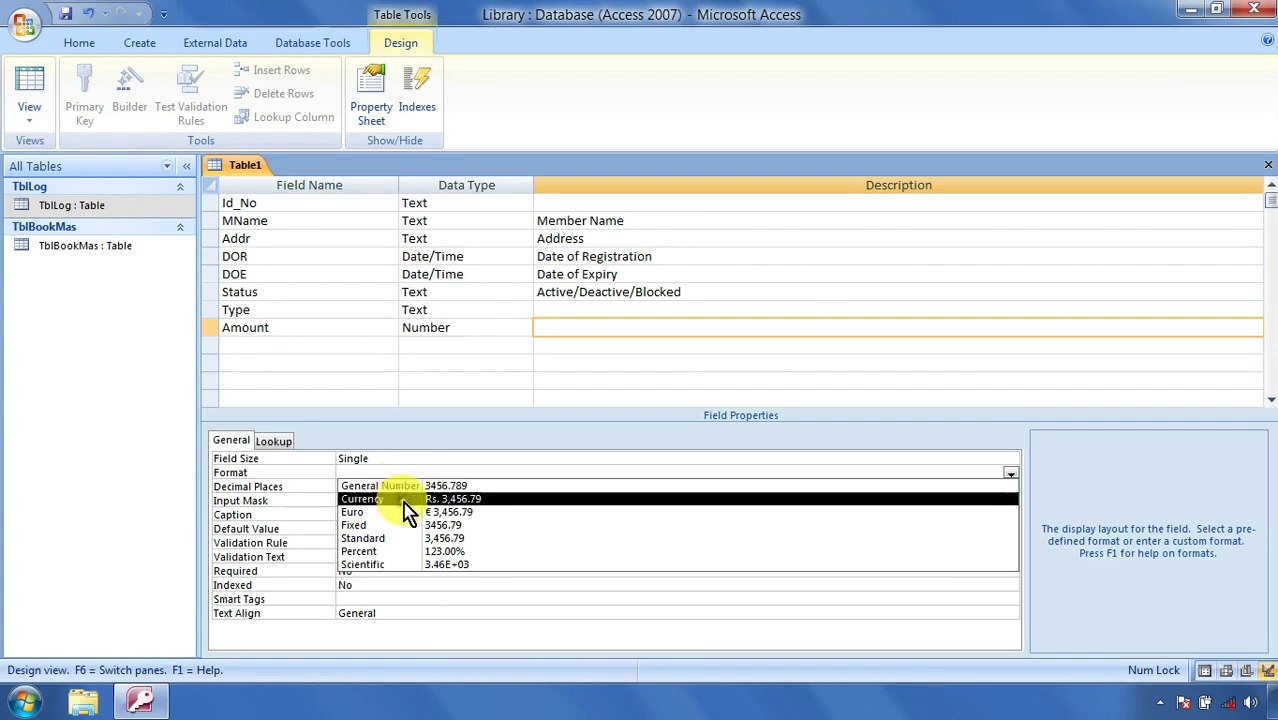
pyautogui.click(448, 538)
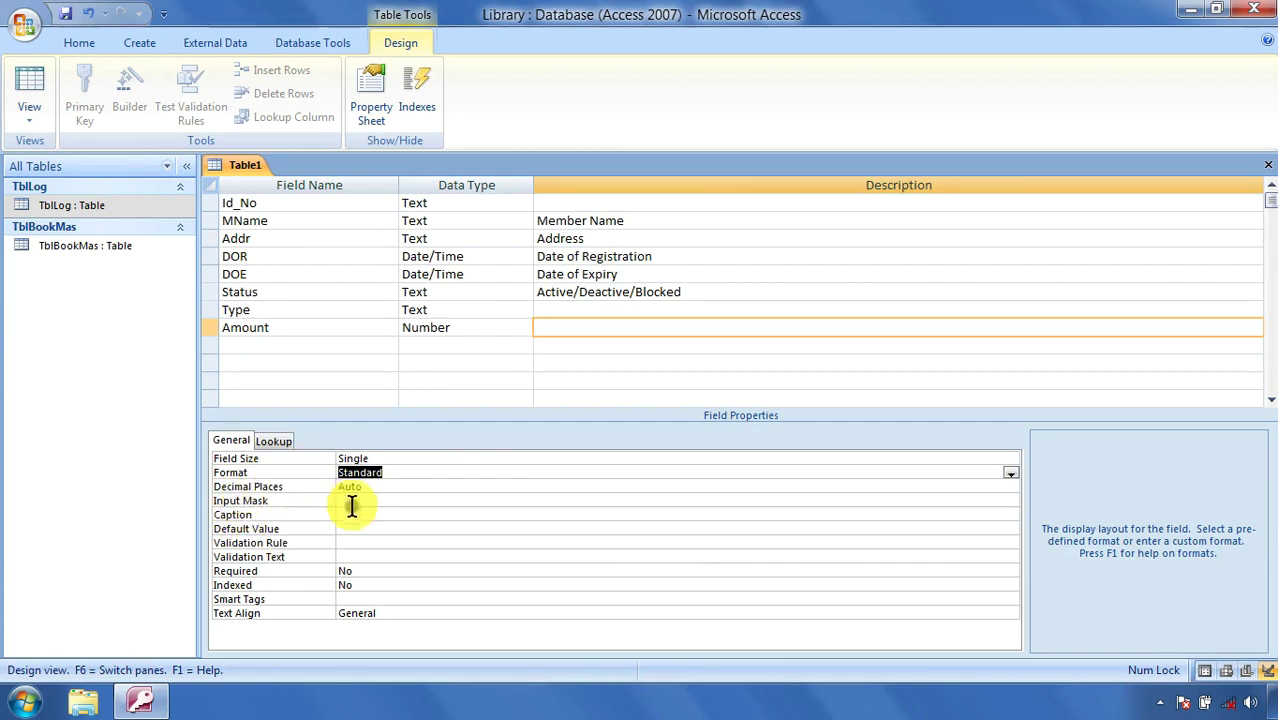
# Set the Amount field's default value to 100 and its validation rule to >99, leaving the validation text empty.
pyautogui.click(272, 529)
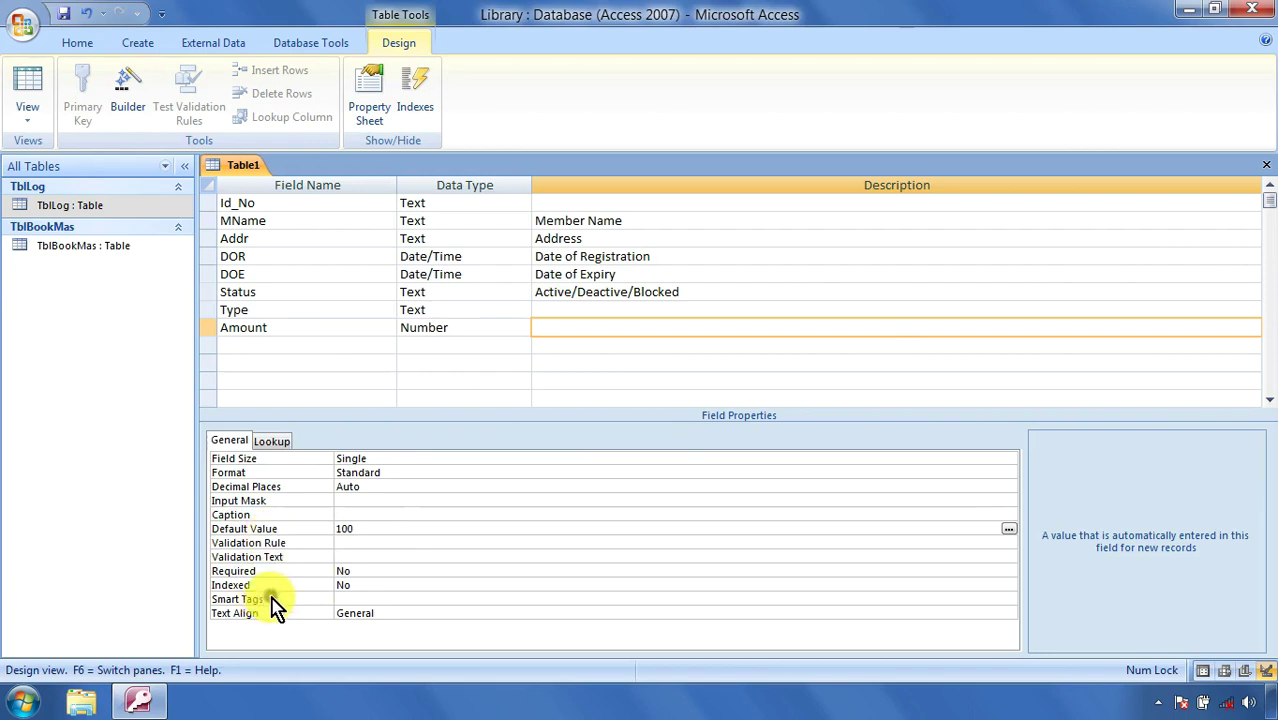
pyautogui.click(296, 545)
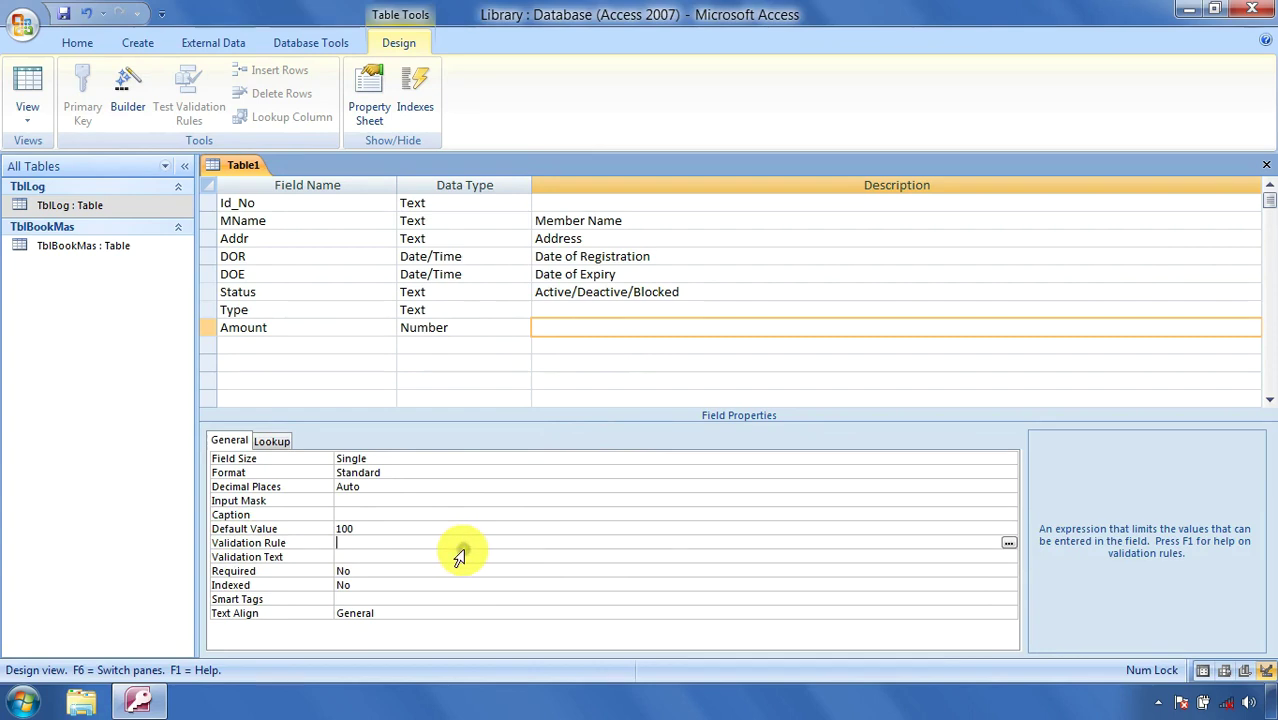
pyautogui.click(1008, 543)
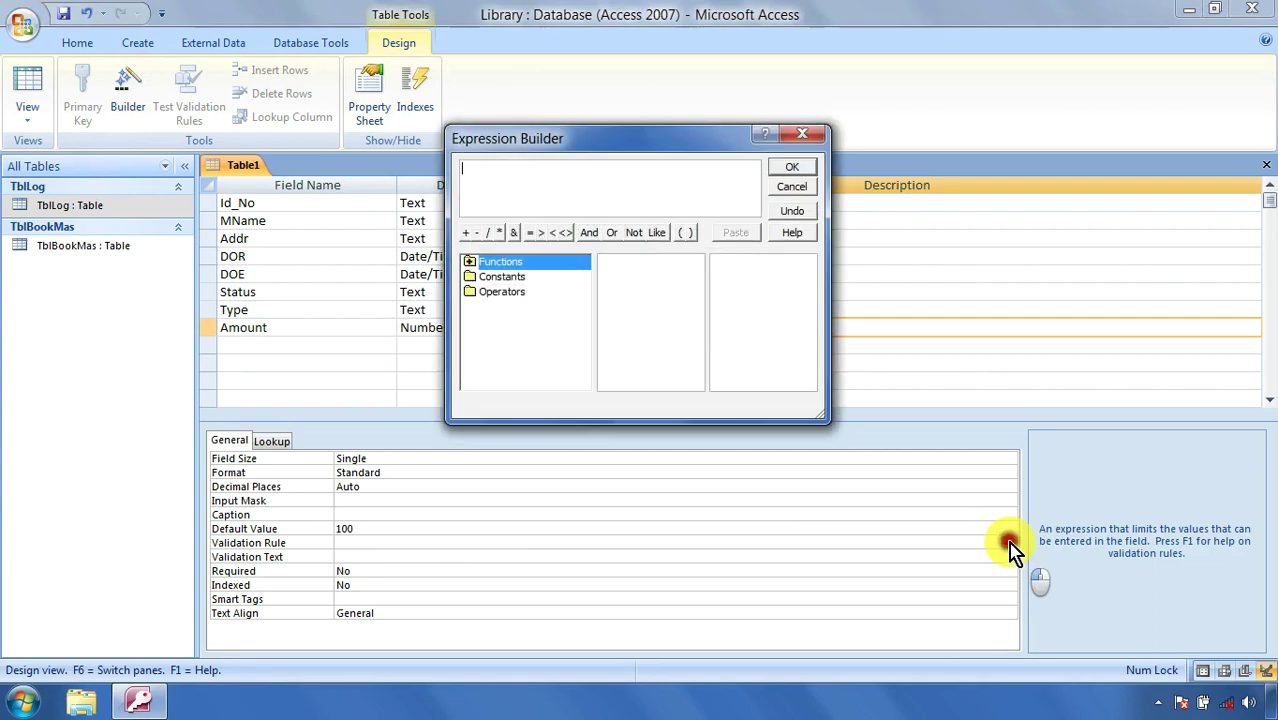
pyautogui.click(551, 235)
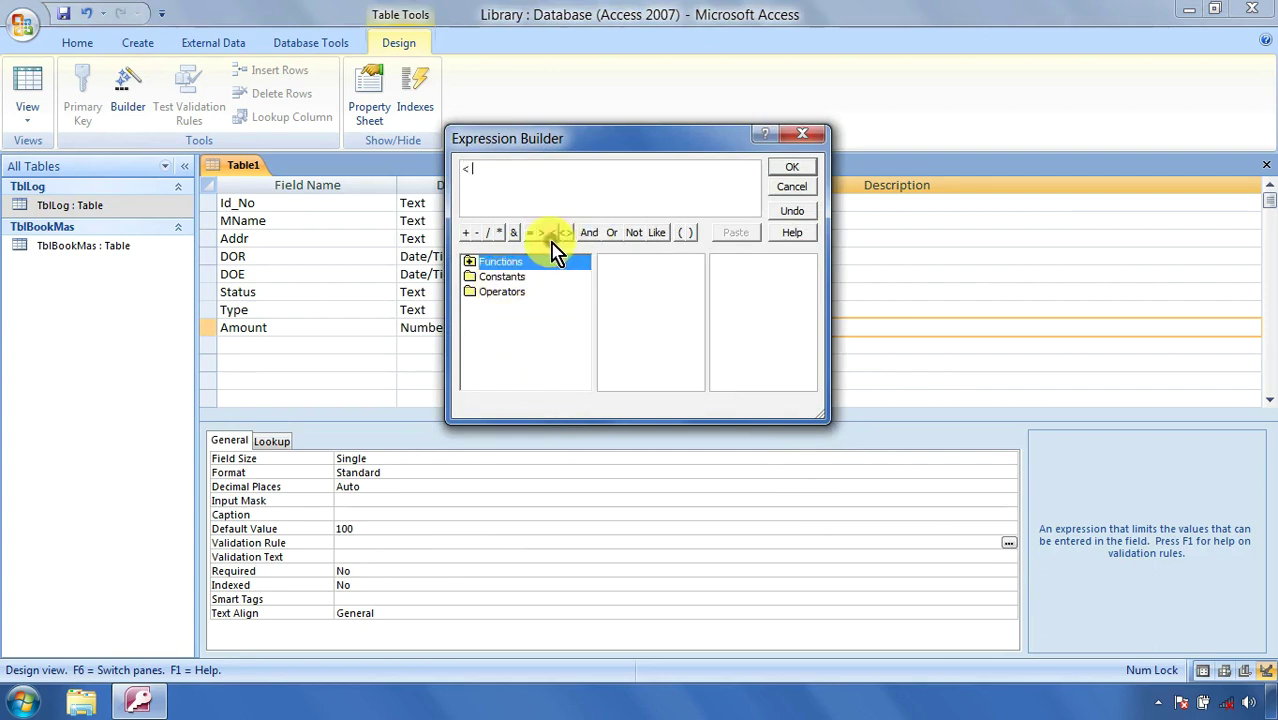
pyautogui.write('2')
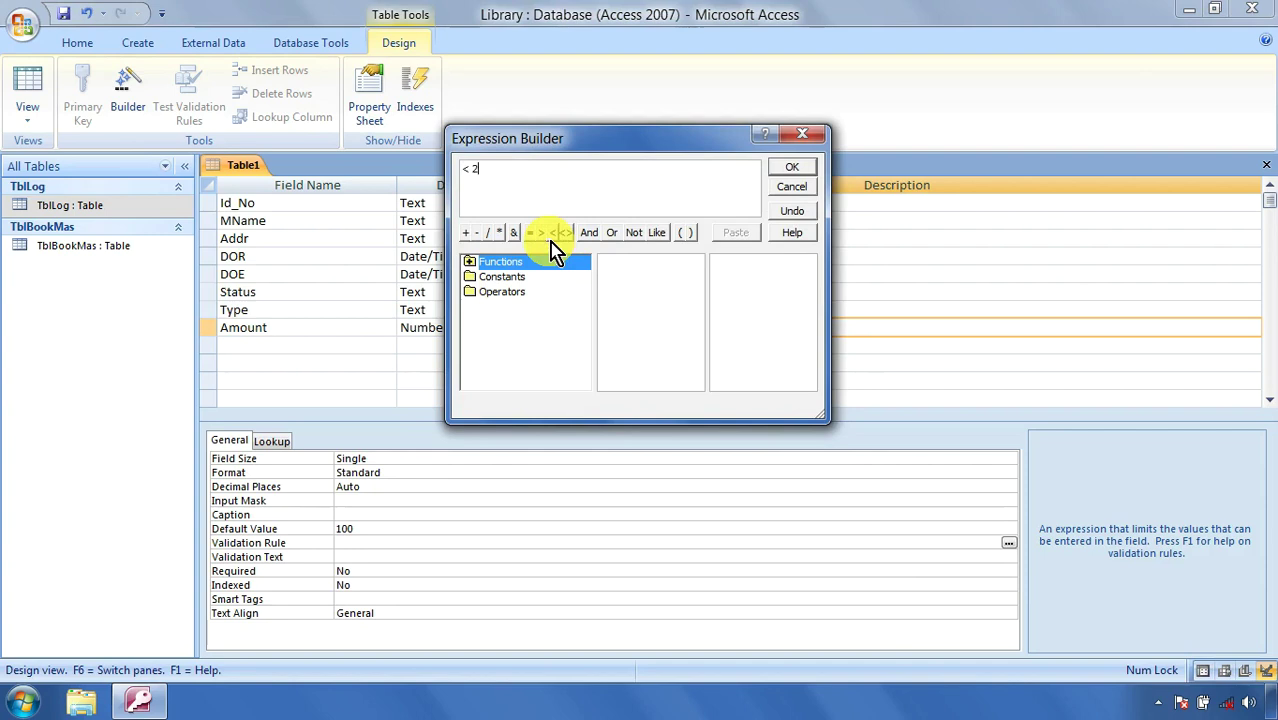
pyautogui.write('00')
pyautogui.write('00')
pyautogui.click(792, 170)
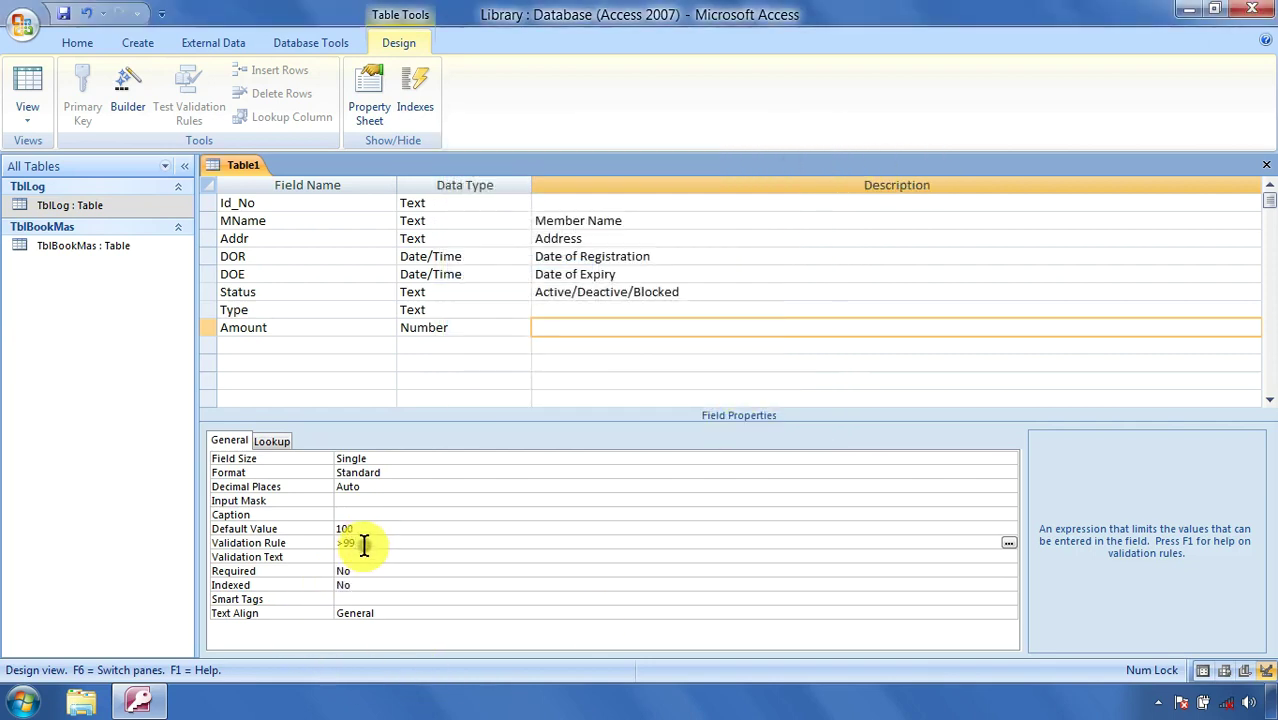
pyautogui.click(532, 332)
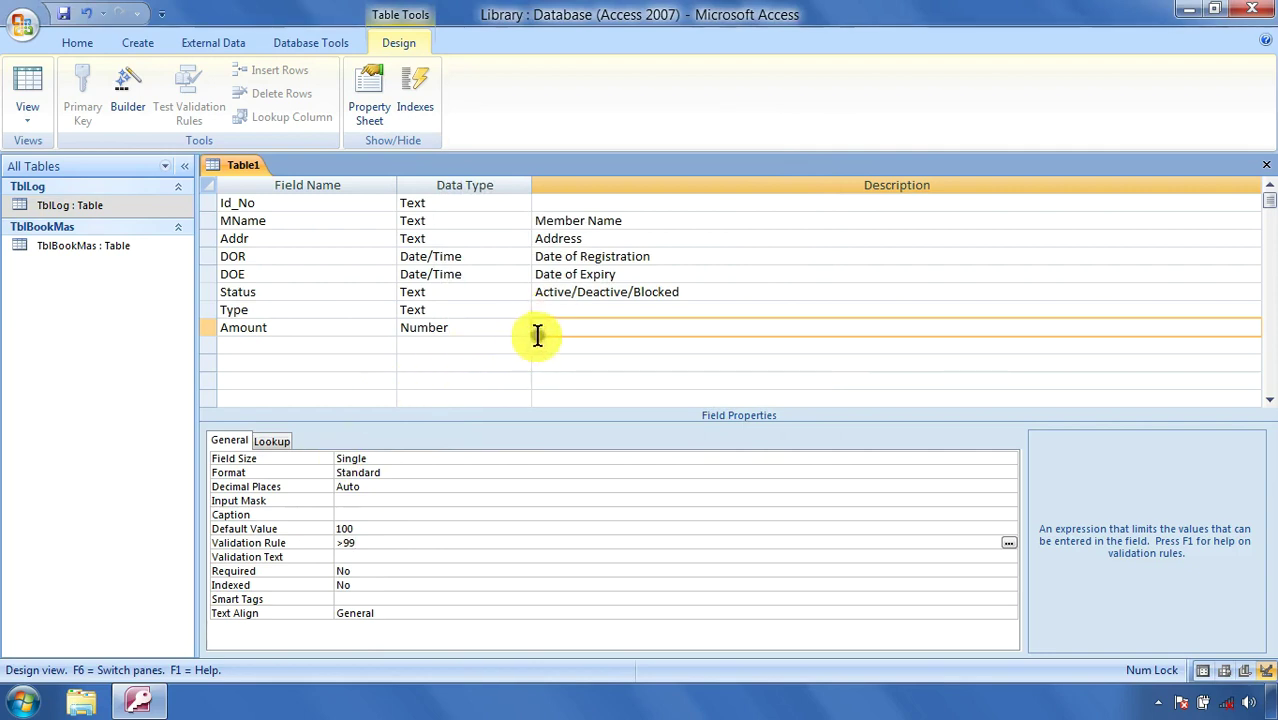
pyautogui.click(340, 542)
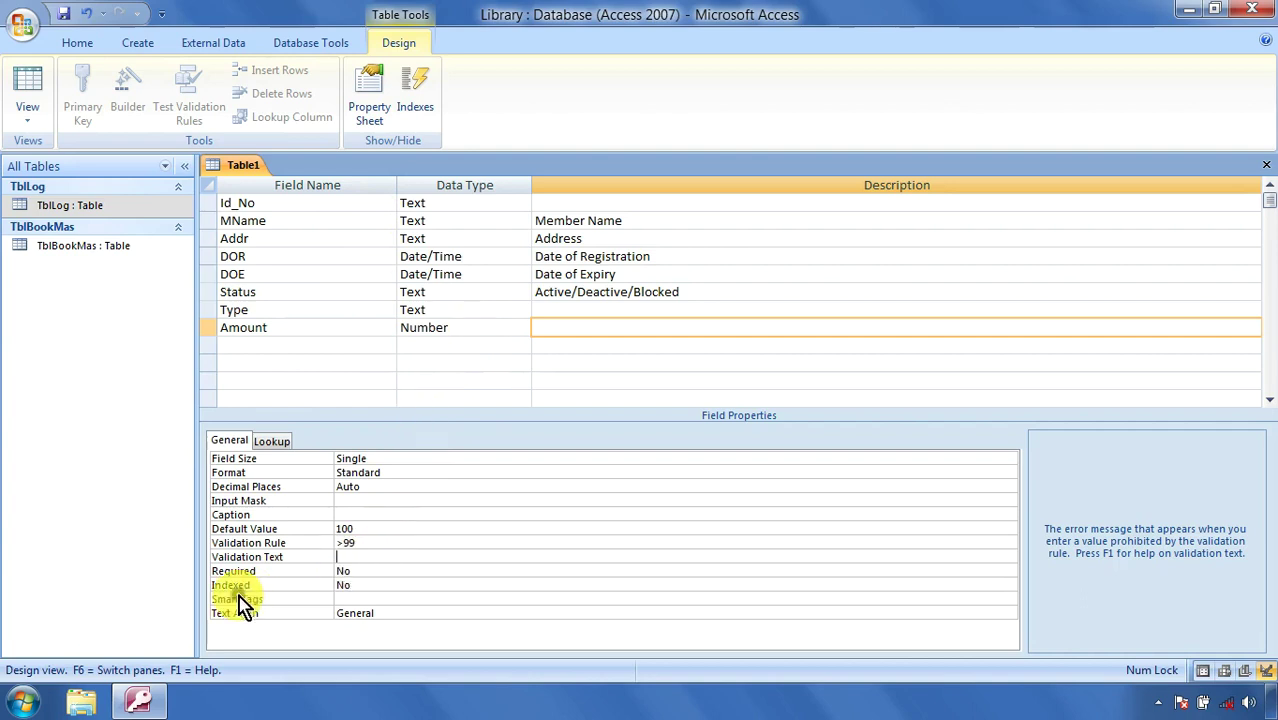
# Make the Id_No field the table's primary key.
pyautogui.click(443, 205)
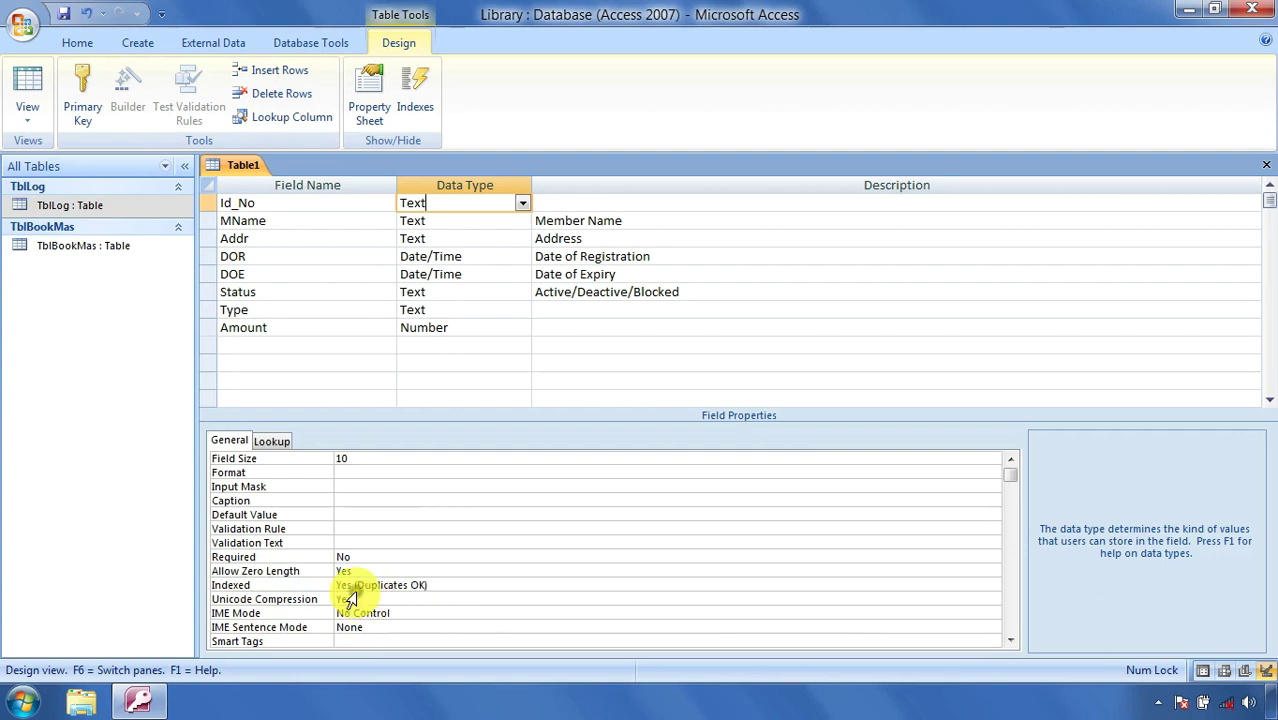
pyautogui.click(252, 202)
pyautogui.click(82, 95)
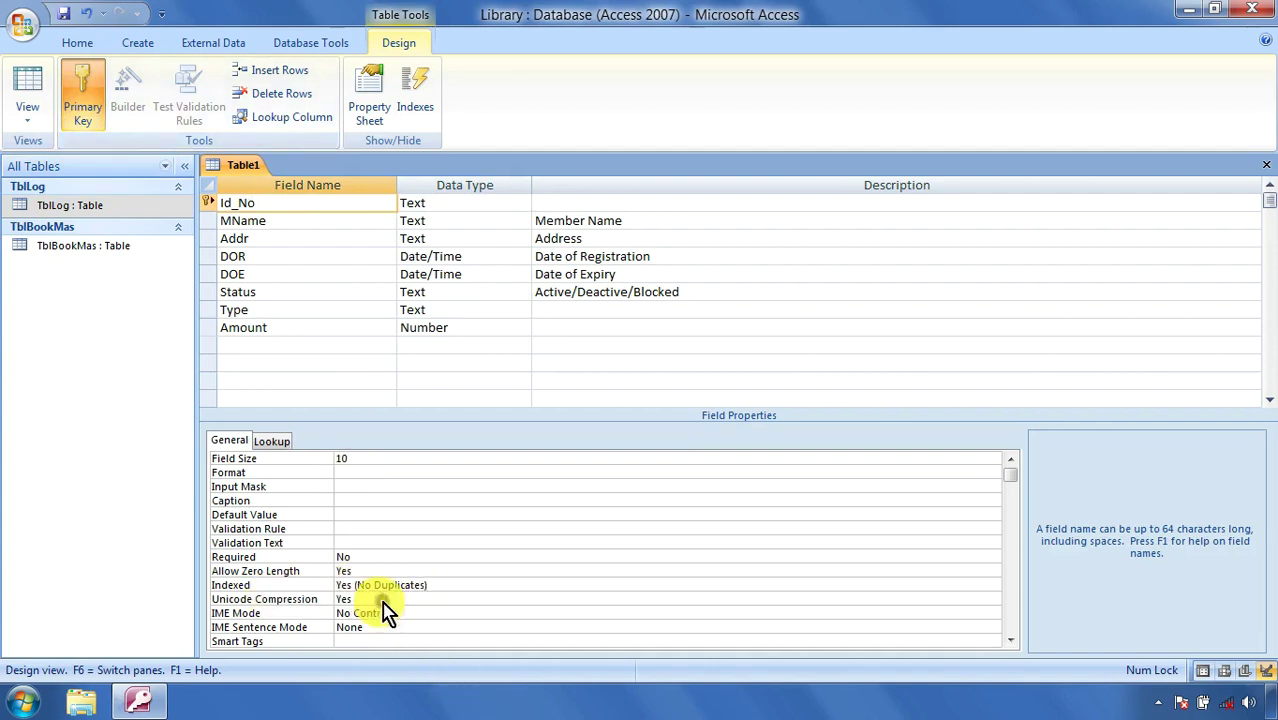
# Make data entry required in the MName field by setting its Required property to Yes.
pyautogui.click(274, 221)
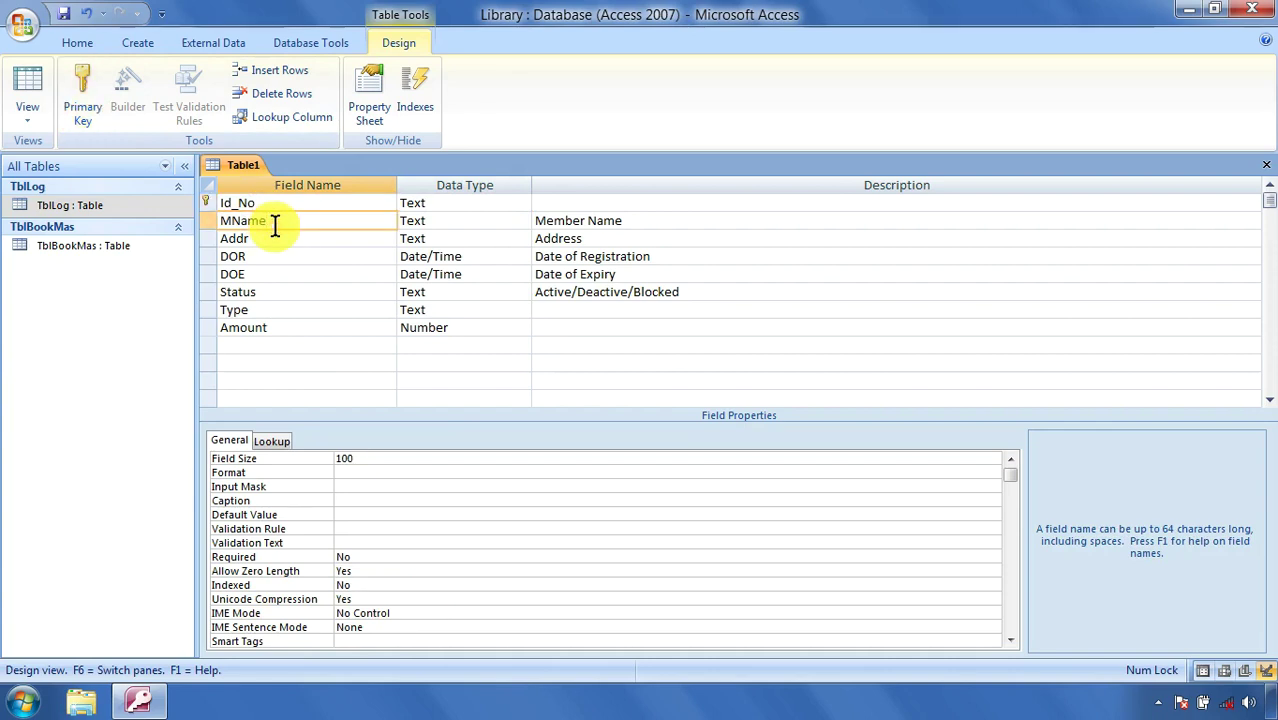
pyautogui.click(299, 557)
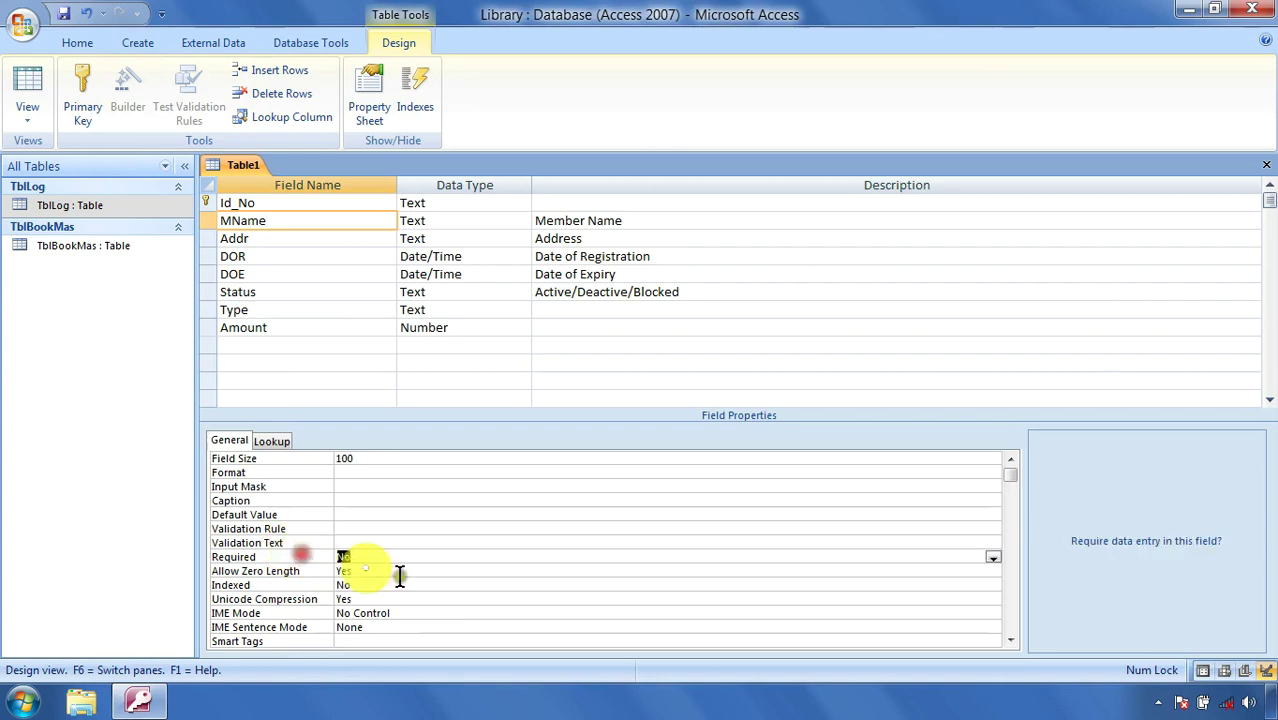
pyautogui.write('y')
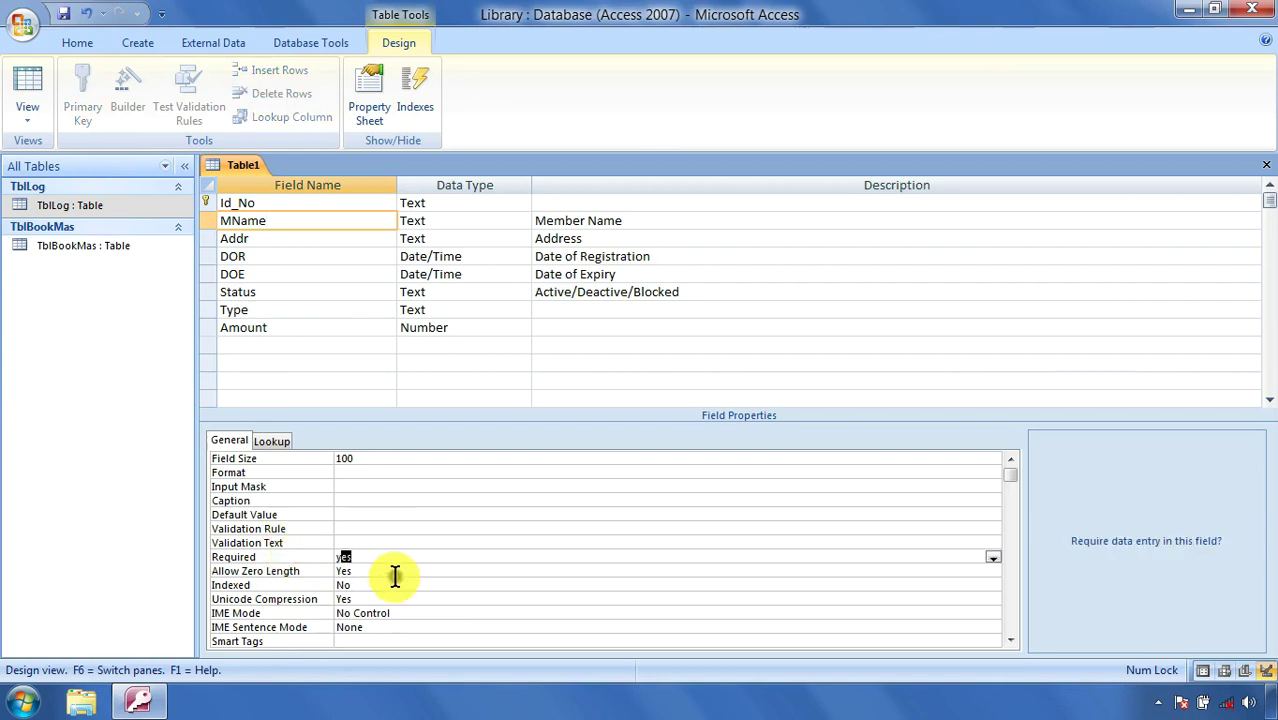
pyautogui.click(390, 572)
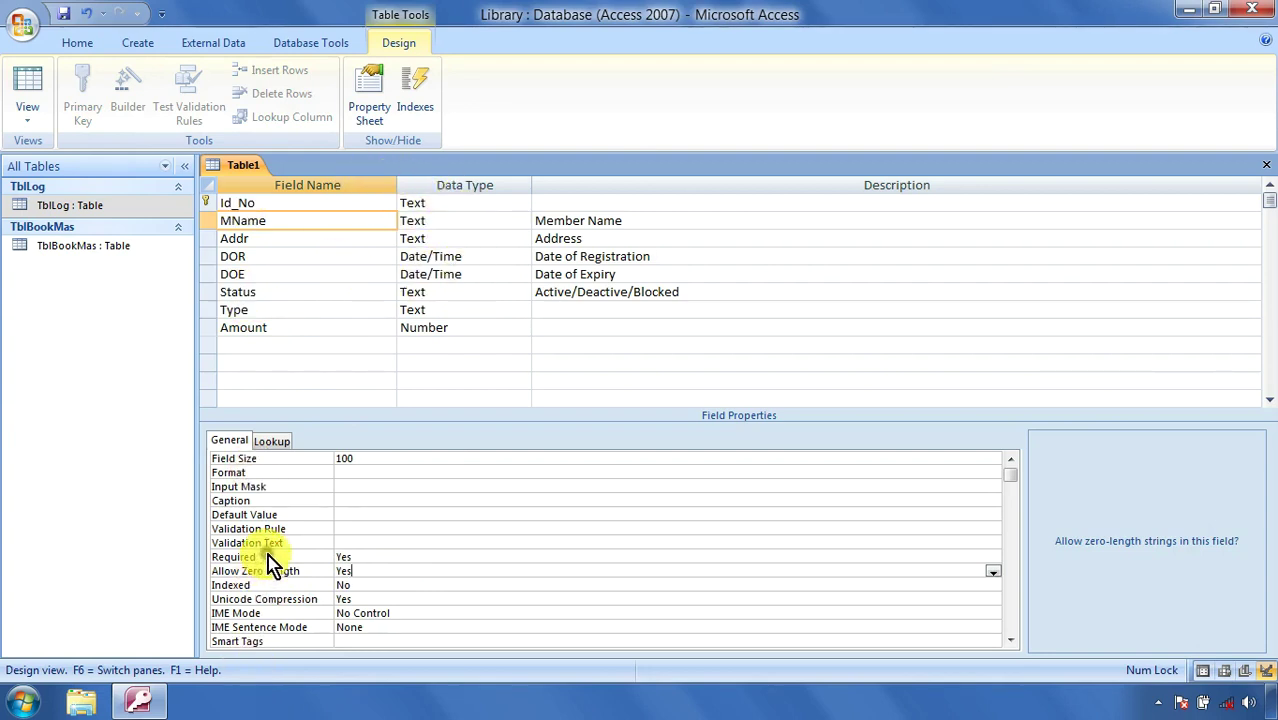
# Give the DOR field the input mask 99/99/9999.
pyautogui.click(420, 256)
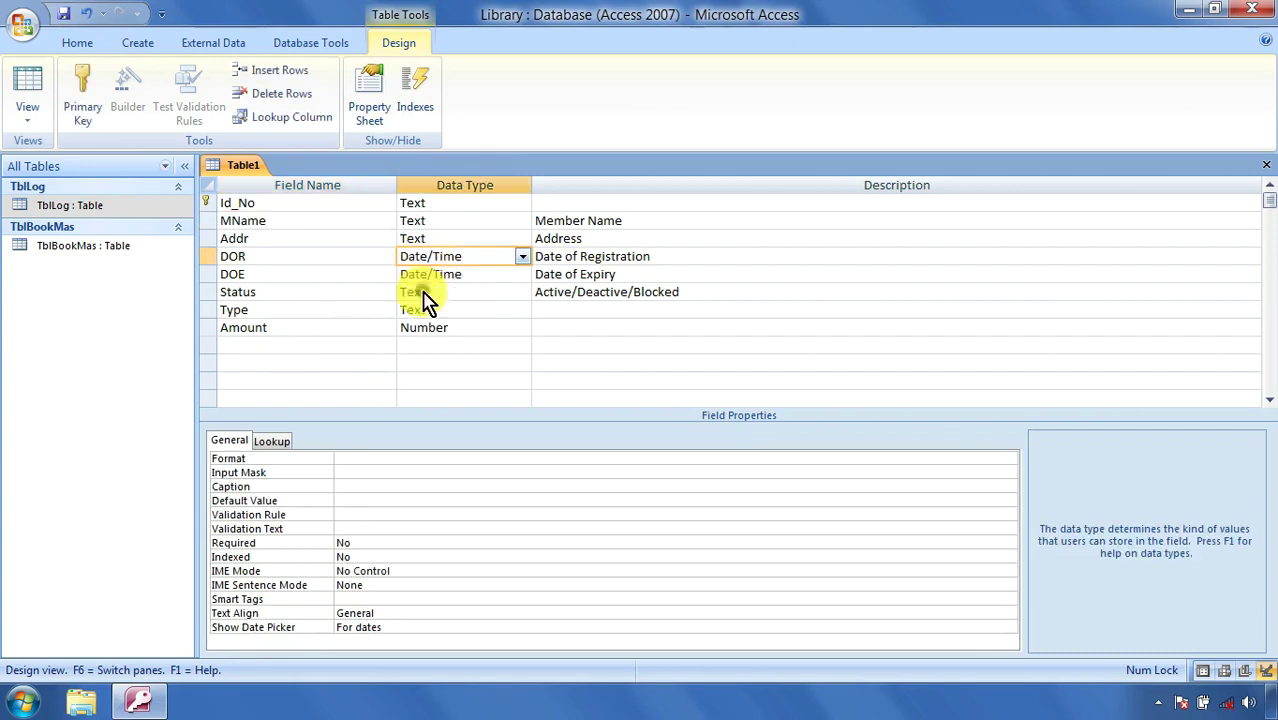
pyautogui.click(250, 470)
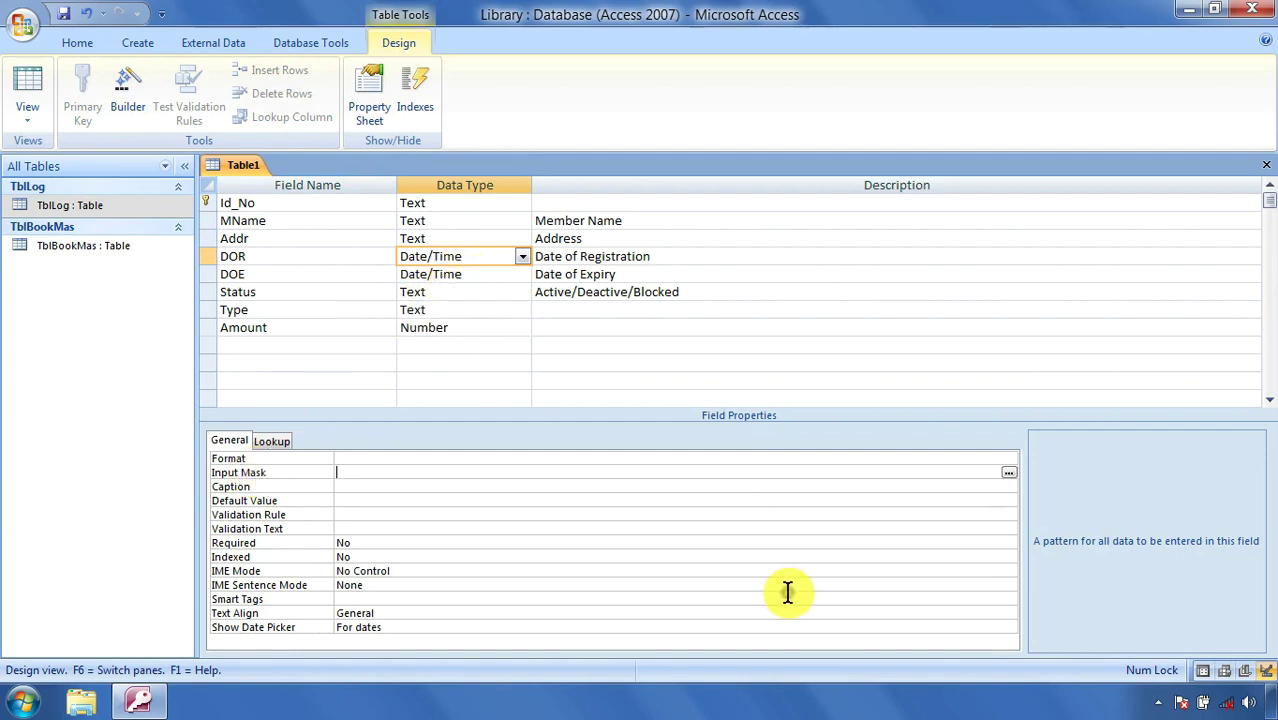
pyautogui.write('9')
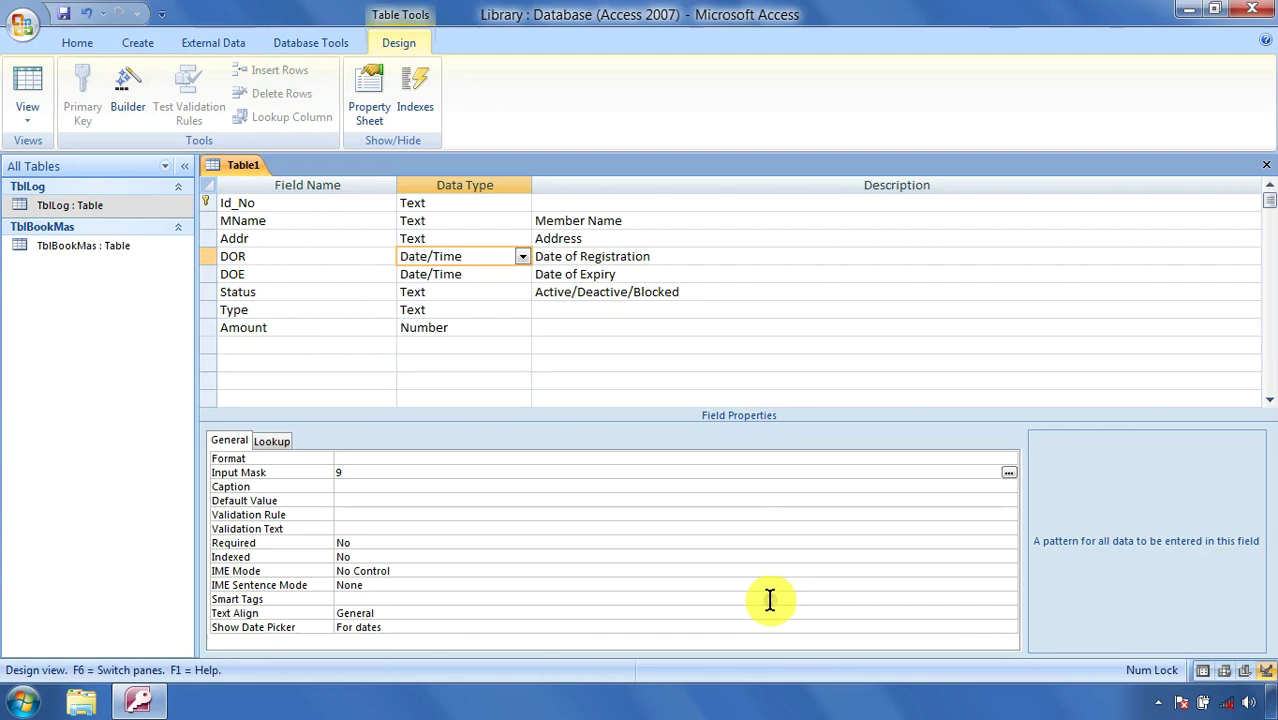
pyautogui.write('9/99/9999')
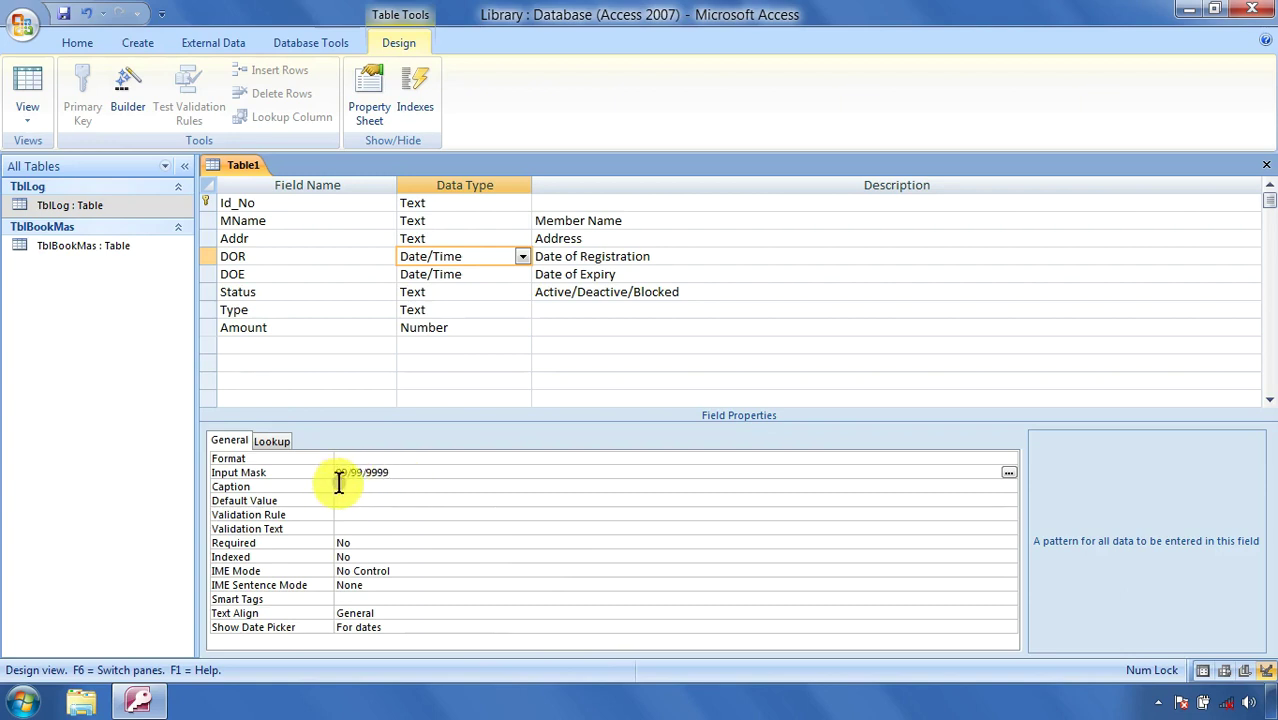
# Close the member table's design and save it under the name TblMembers.
pyautogui.click(428, 203)
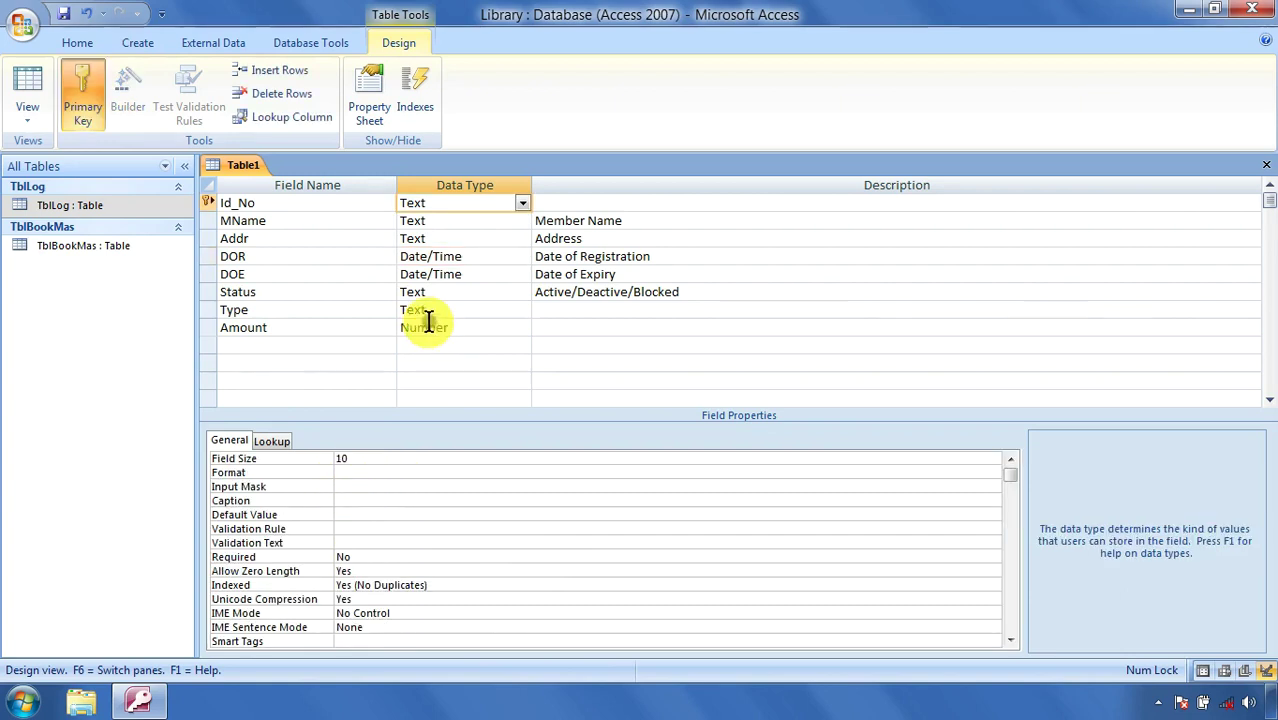
pyautogui.click(1266, 164)
pyautogui.press('Return')
pyautogui.write('TblMembers')
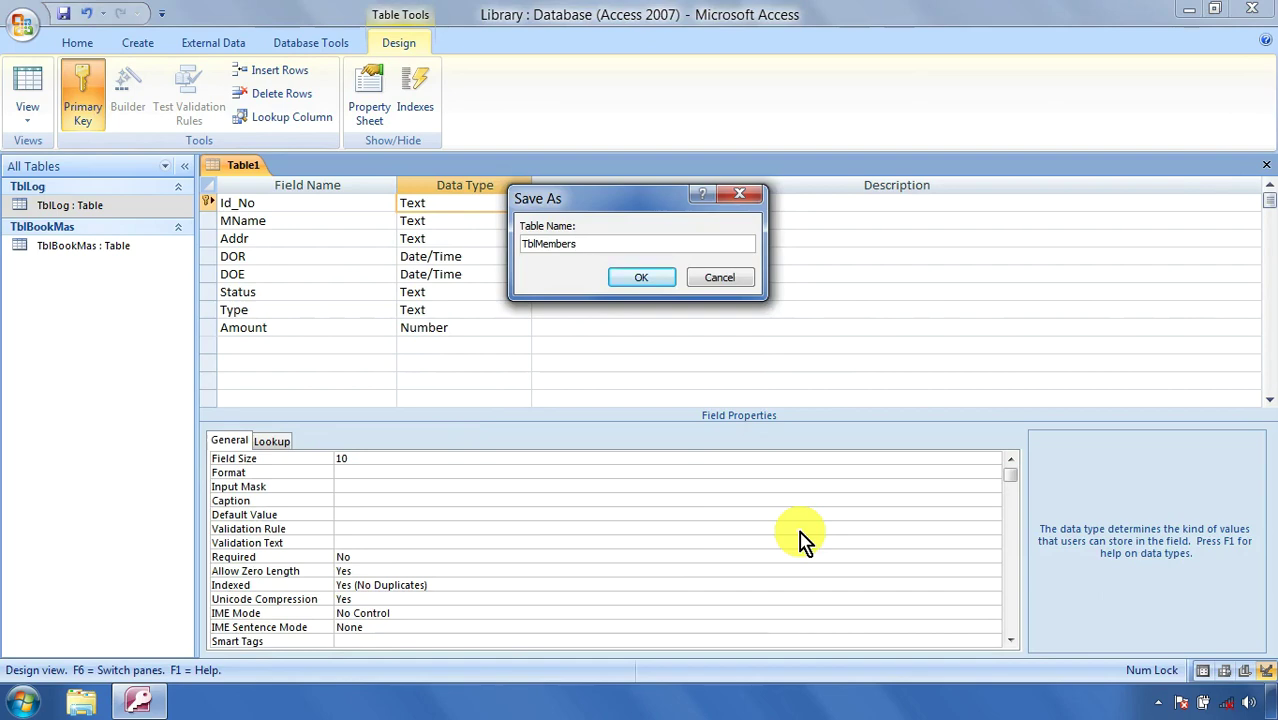
pyautogui.press('Return')
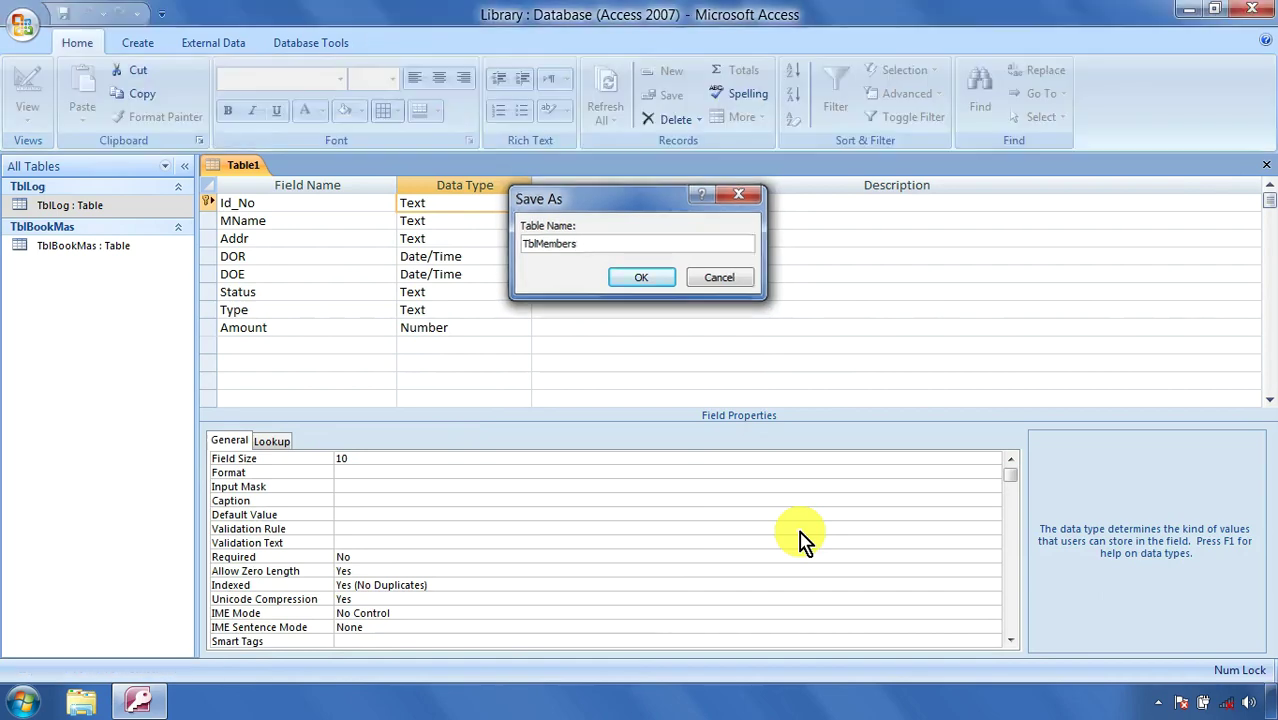
# Open the TblMembers table and start its first record with Id_No 1, MName aaa and the member's address.
pyautogui.doubleClick(45, 290)
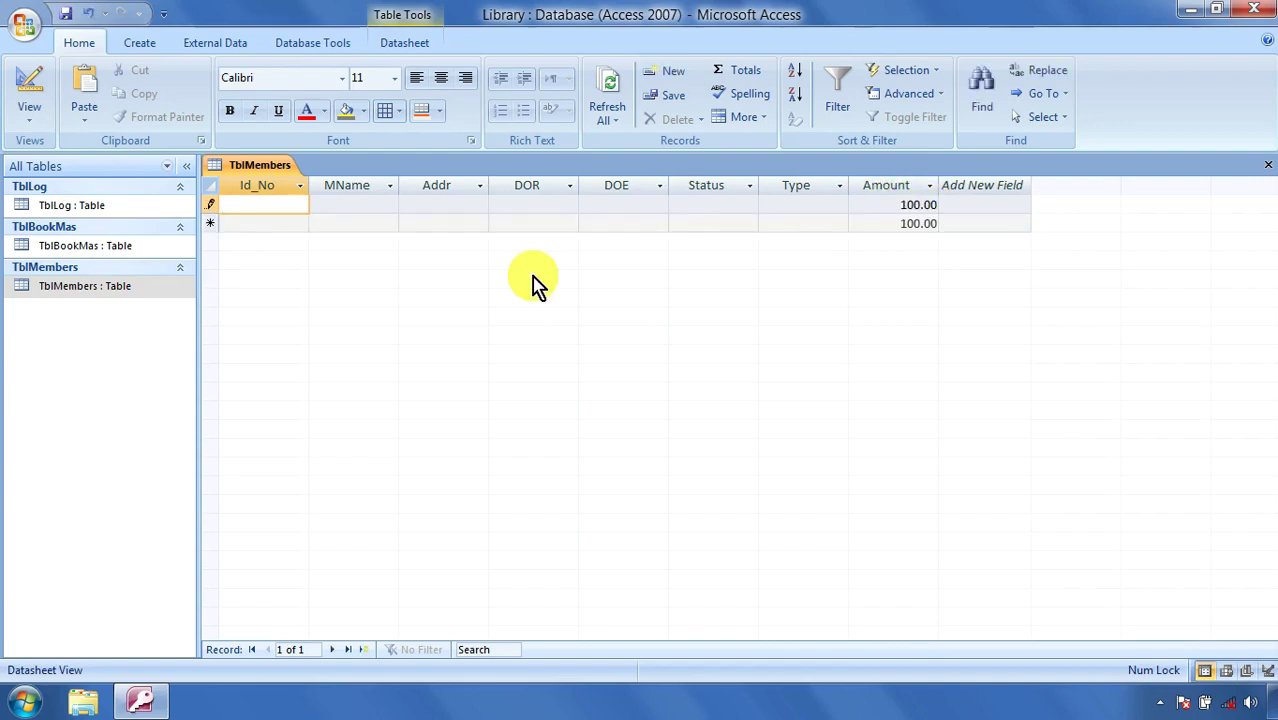
pyautogui.write('1')
pyautogui.press('Tab')
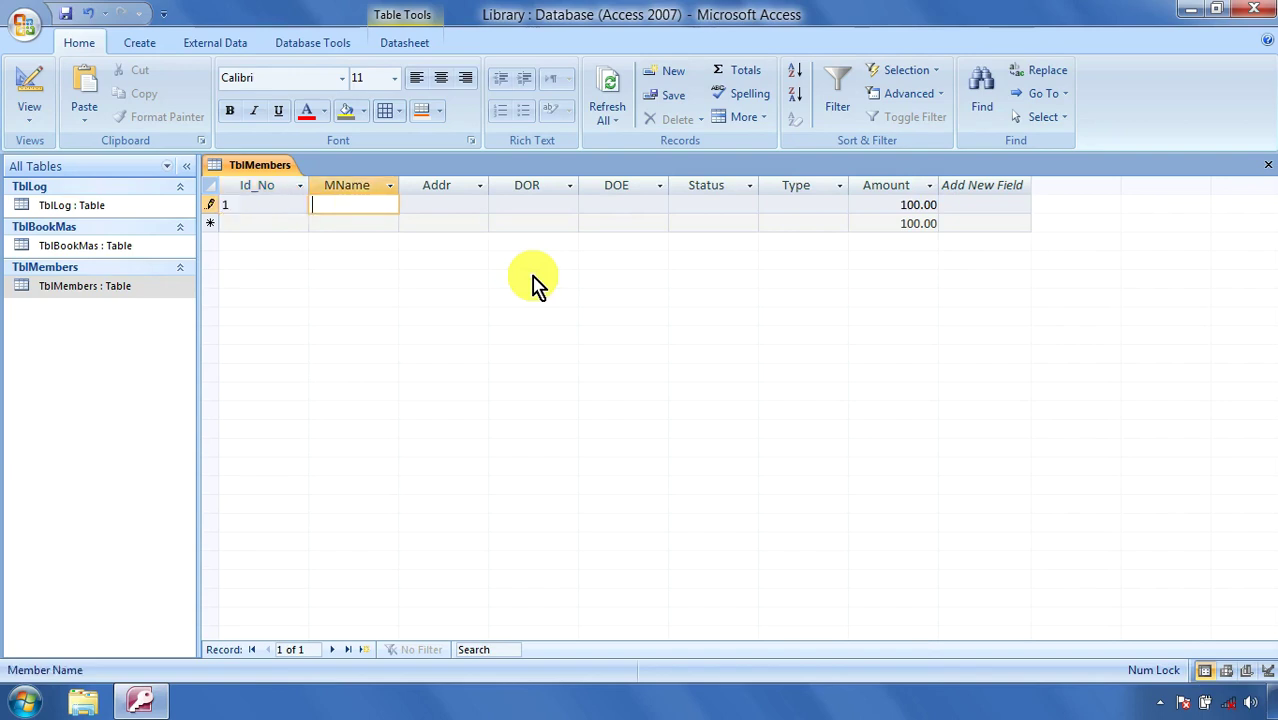
pyautogui.write('aaa')
pyautogui.press('Tab')
pyautogui.write('Gobi')
pyautogui.press('Tab')
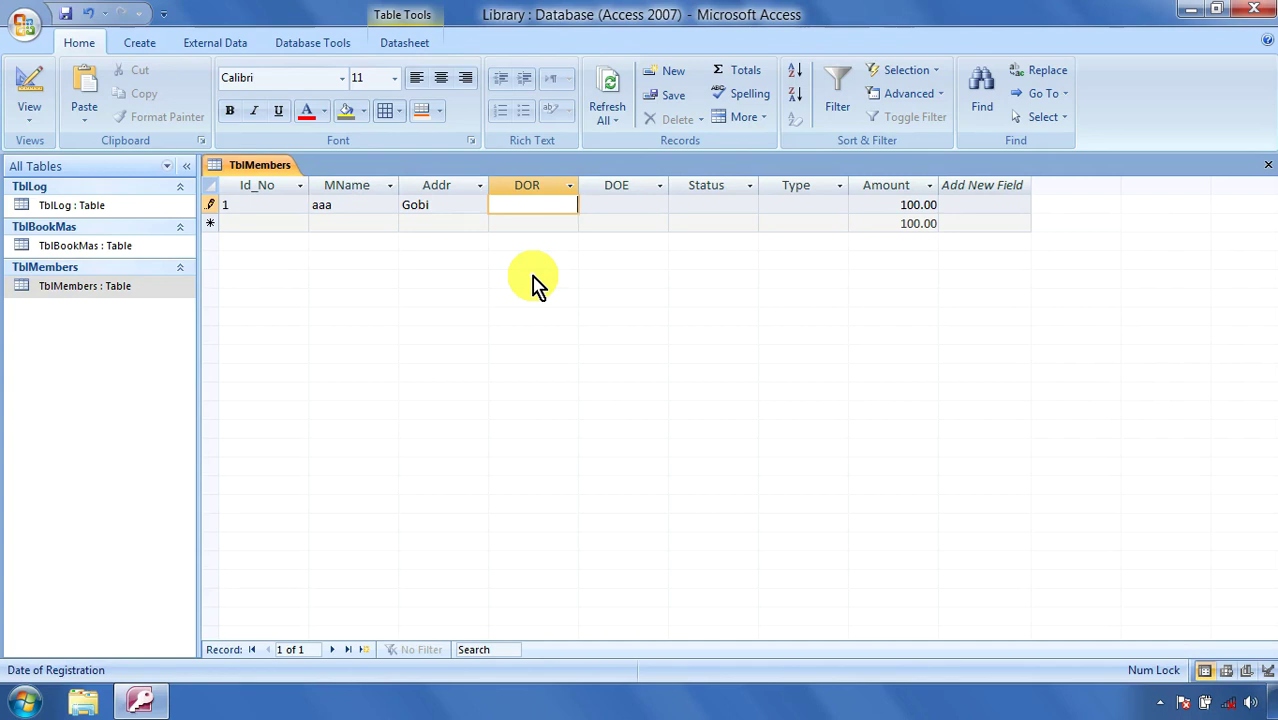
# Enter 12-12-2017 as the record's date of registration in the masked DOR field.
pyautogui.press('F2')
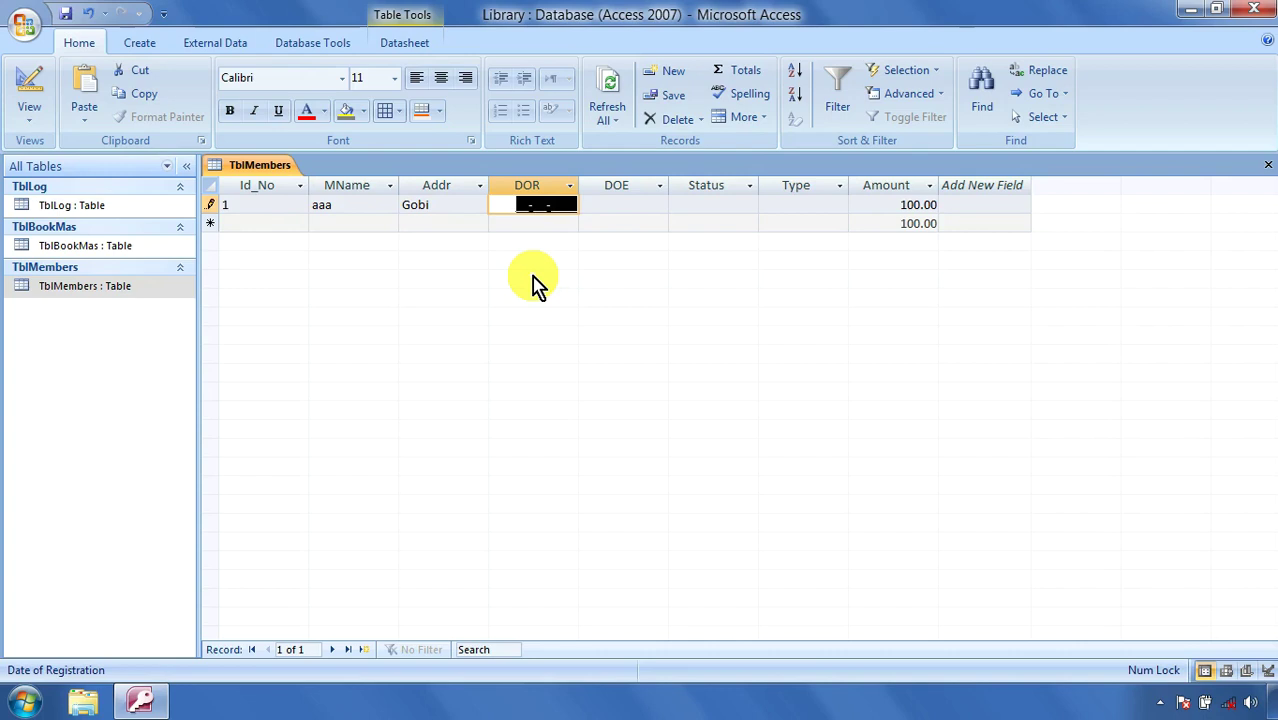
pyautogui.write('12-')
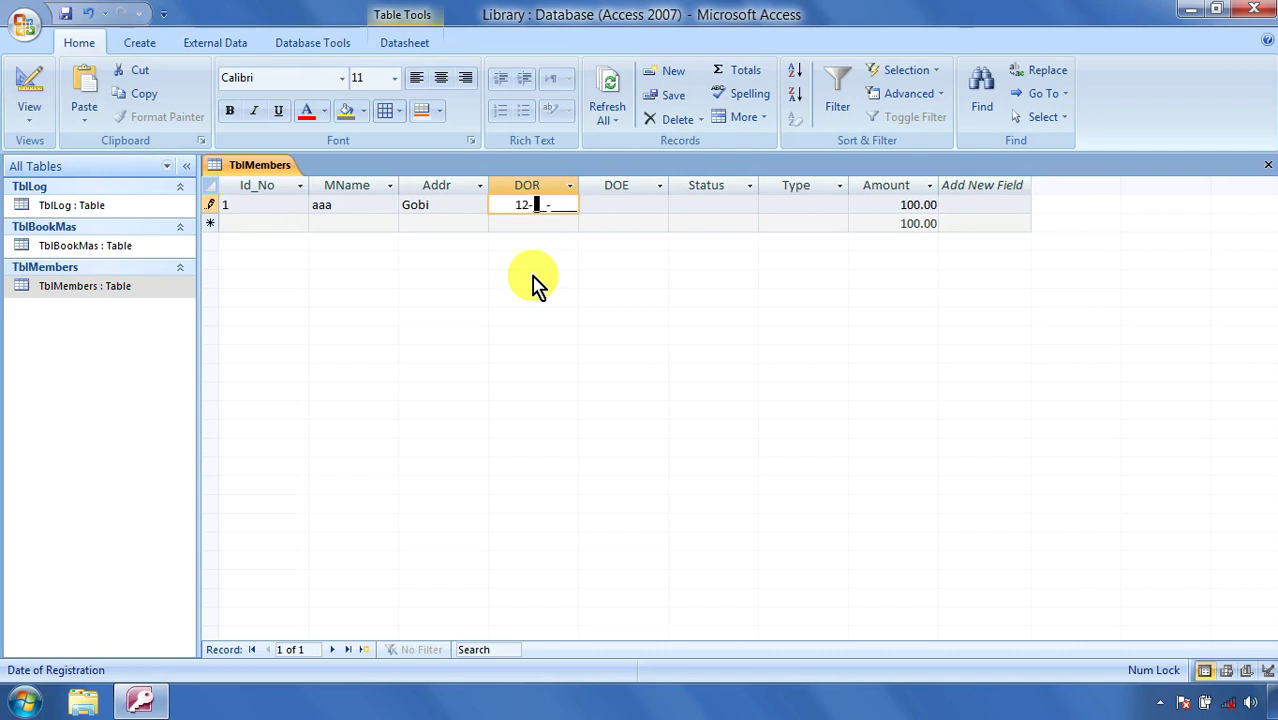
pyautogui.write('56')
pyautogui.press('BackSpace')
pyautogui.press('BackSpace')
pyautogui.press('BackSpace')
pyautogui.write('12-2017')
pyautogui.press('Tab')
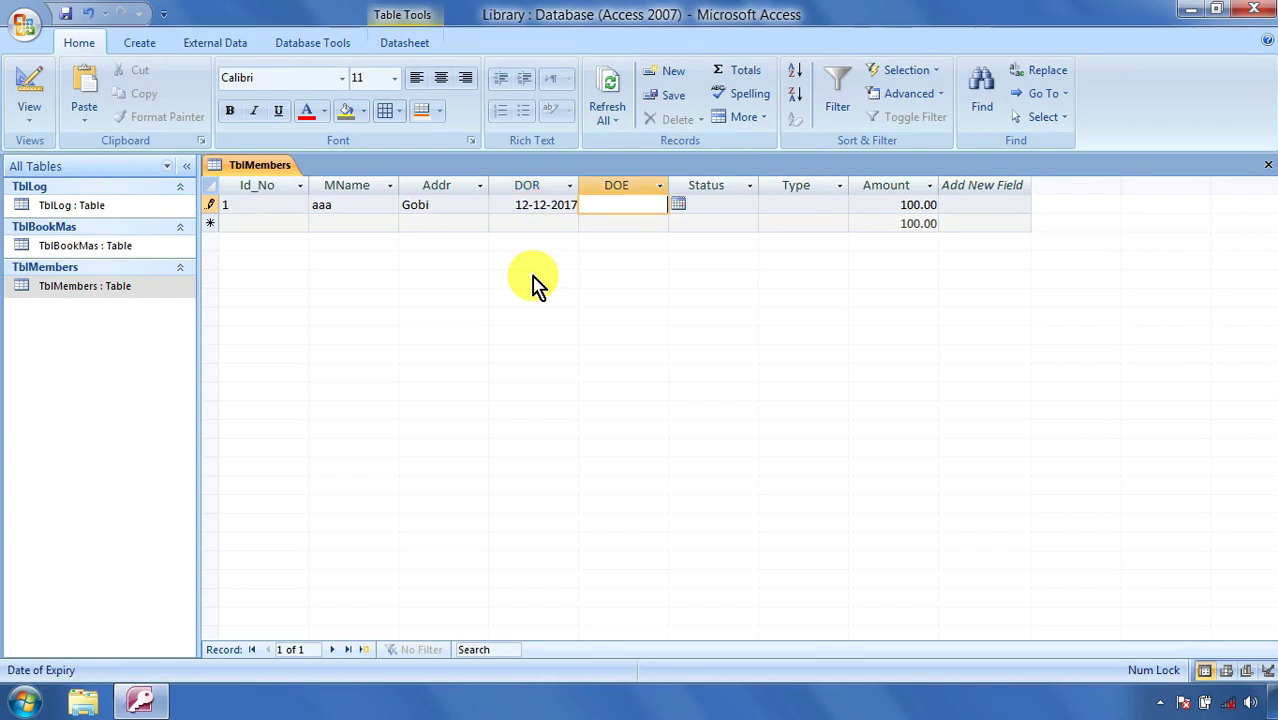
# Set the record's DOE expiry date to 23-06-2017 using the date picker.
pyautogui.click(679, 205)
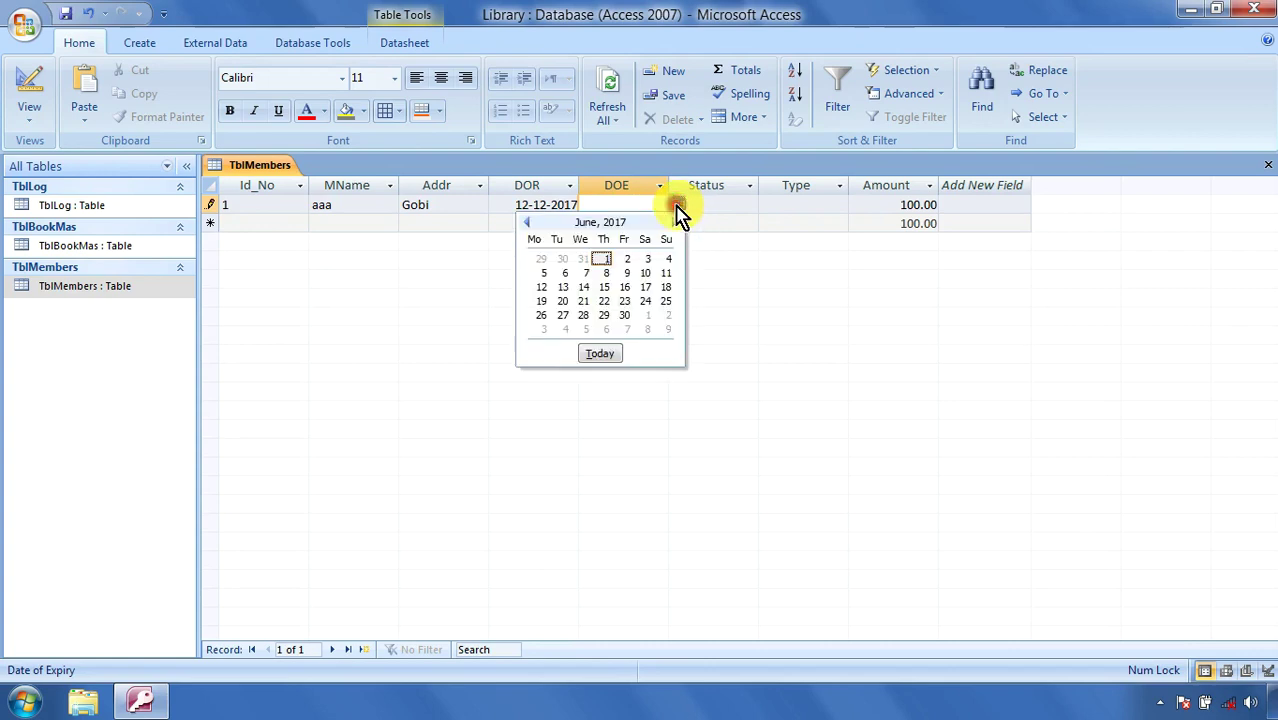
pyautogui.click(622, 311)
pyautogui.press('Tab')
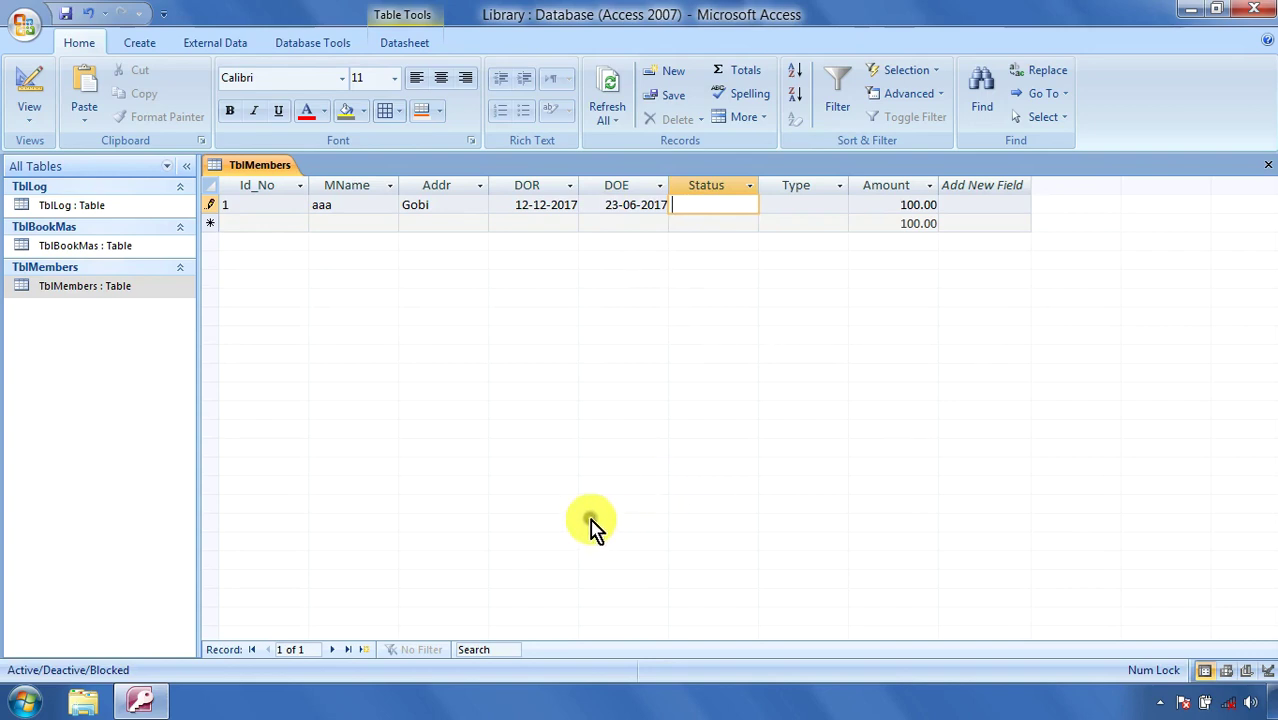
# Close the TblMembers table and exit the database program.
pyautogui.hotkey('ctrl', 'w')
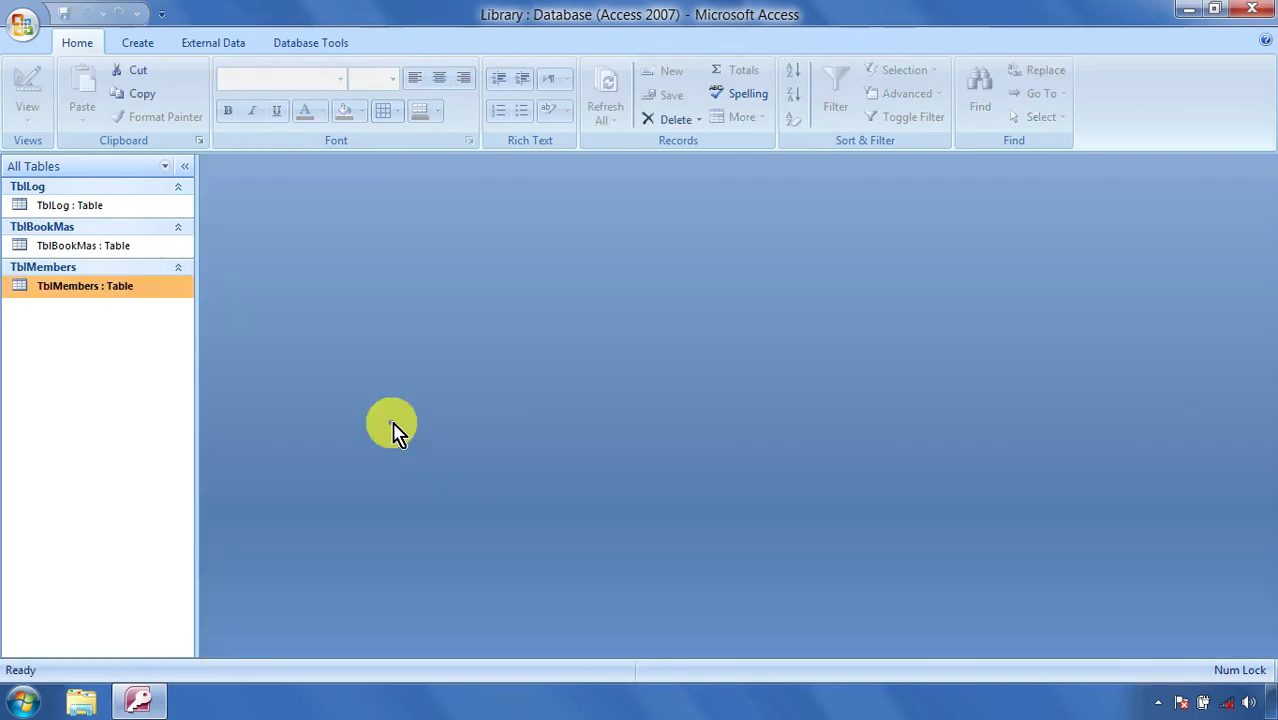
pyautogui.click(1256, 10)
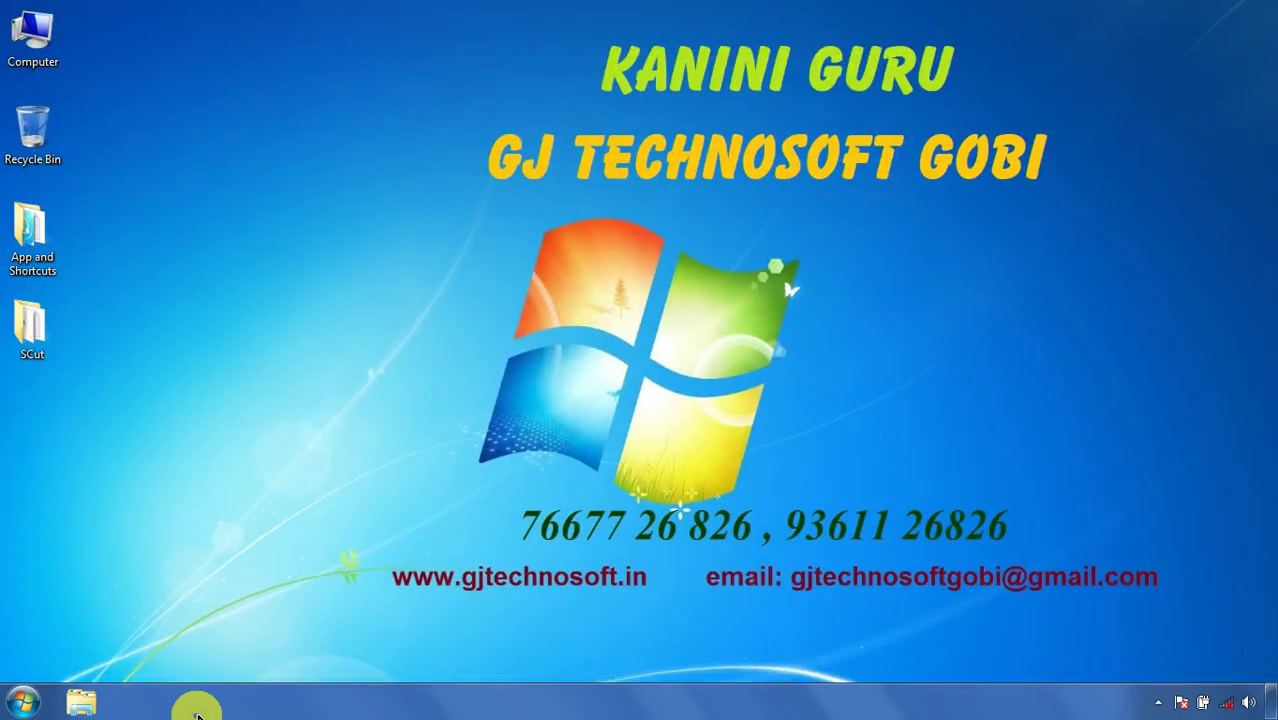